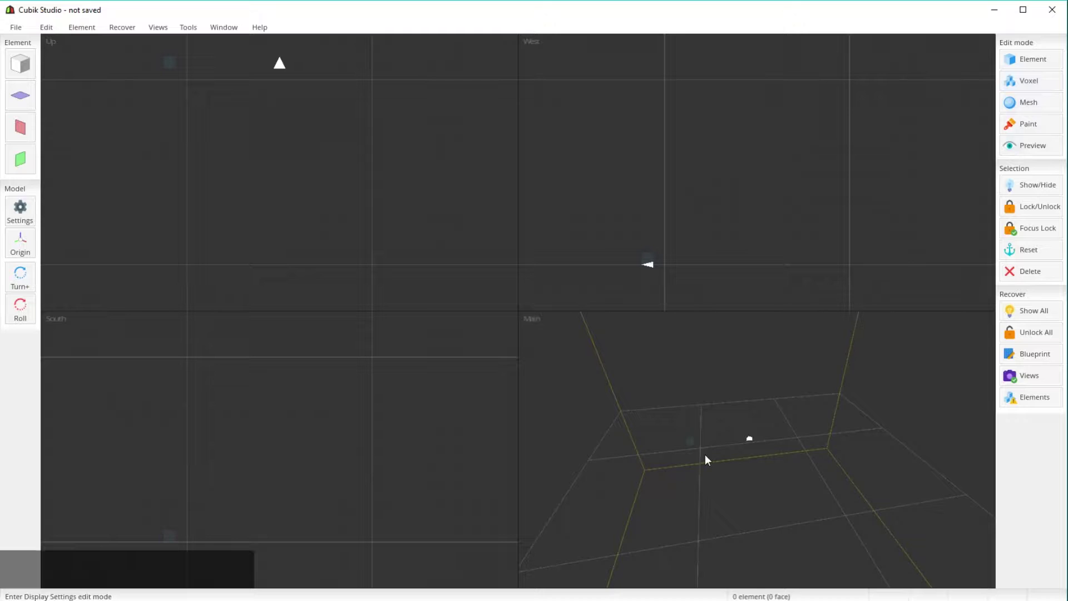
Step: Pan, orbit and zoom around the empty model box in the 3D view
{"action": "middle_click_drag", "start_coordinate": [776, 525], "coordinate": [778, 500]}
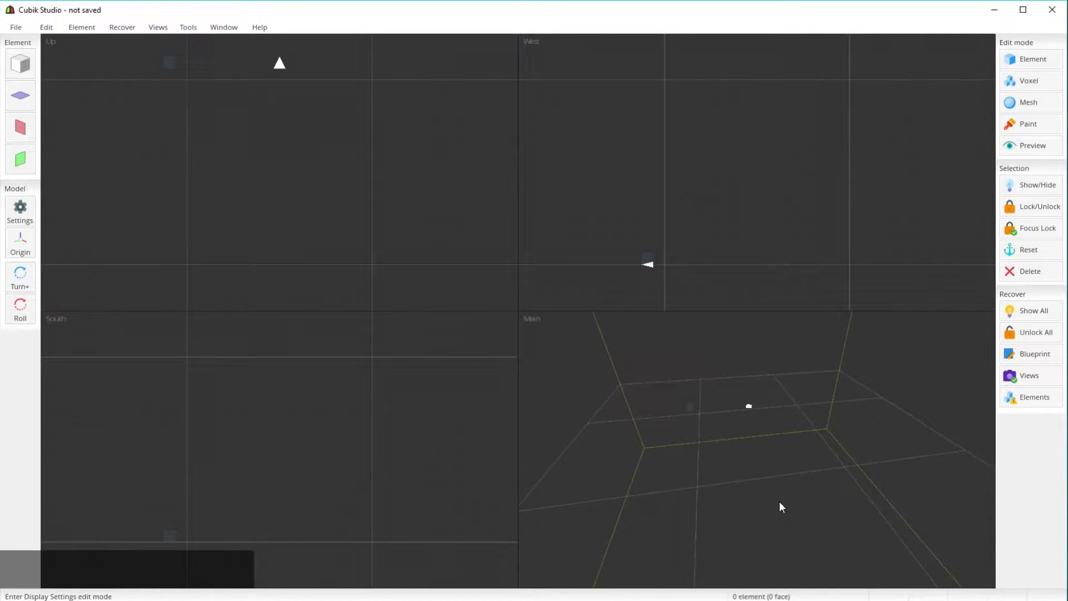
{"action": "right_click_drag", "start_coordinate": [732, 404], "coordinate": [757, 478]}
{"action": "mouse_move", "coordinate": [709, 550]}
{"action": "right_mouse_down"}
{"action": "mouse_move", "coordinate": [763, 535]}
{"action": "mouse_move", "coordinate": [636, 465]}
{"action": "mouse_move", "coordinate": [770, 527]}
{"action": "right_mouse_up"}
{"action": "scroll", "coordinate": [752, 528], "scroll_direction": "down", "scroll_amount": 5}
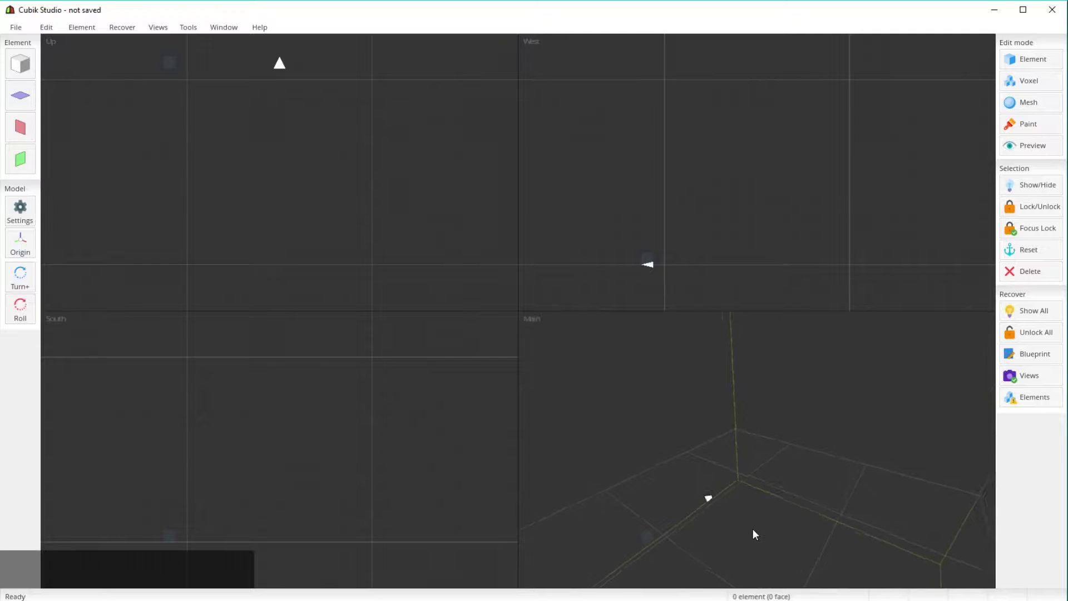
{"action": "scroll", "coordinate": [752, 528], "scroll_direction": "down", "scroll_amount": 4}
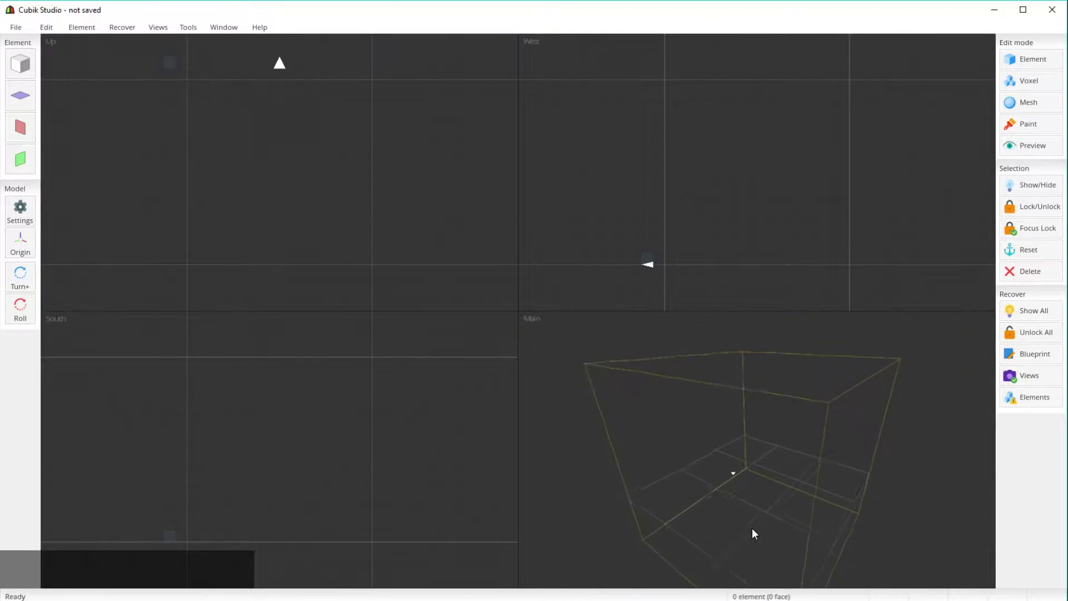
{"action": "scroll", "coordinate": [834, 545], "scroll_direction": "up", "scroll_amount": 3}
{"action": "right_click_drag", "start_coordinate": [833, 545], "coordinate": [813, 543]}
{"action": "scroll", "coordinate": [817, 540], "scroll_direction": "up", "scroll_amount": 2}
{"action": "scroll", "coordinate": [817, 540], "scroll_direction": "down", "scroll_amount": 2}
{"action": "scroll", "coordinate": [816, 540], "scroll_direction": "up", "scroll_amount": 2}
{"action": "scroll", "coordinate": [816, 540], "scroll_direction": "down", "scroll_amount": 2}
{"action": "scroll", "coordinate": [817, 545], "scroll_direction": "down", "scroll_amount": 1}
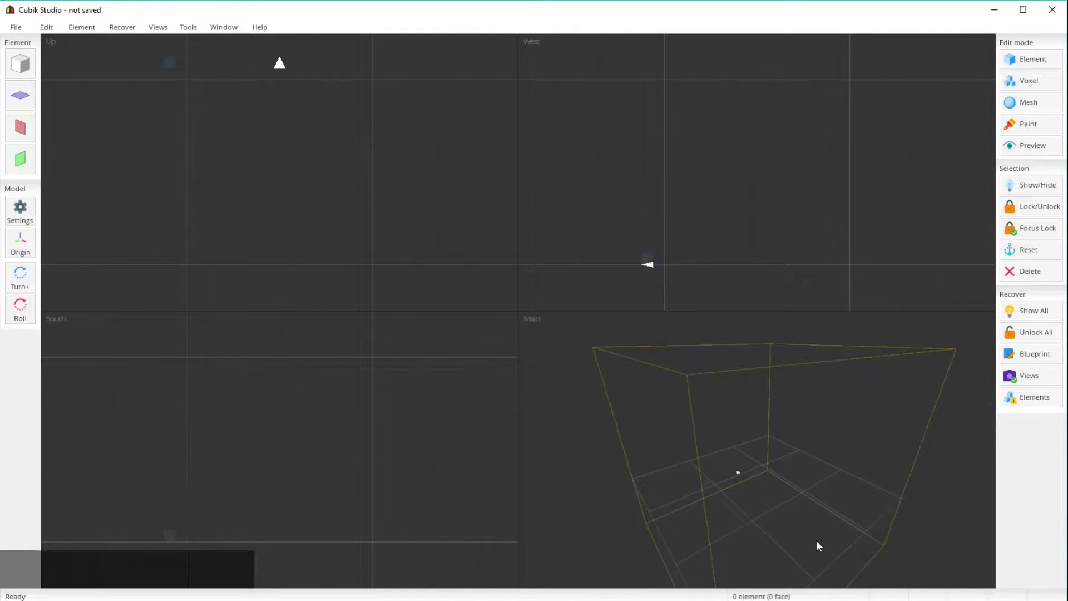
Step: In voxel edit mode, open Voxel Model Setup to set 16 voxels per axis
{"action": "left_click", "coordinate": [1012, 83]}
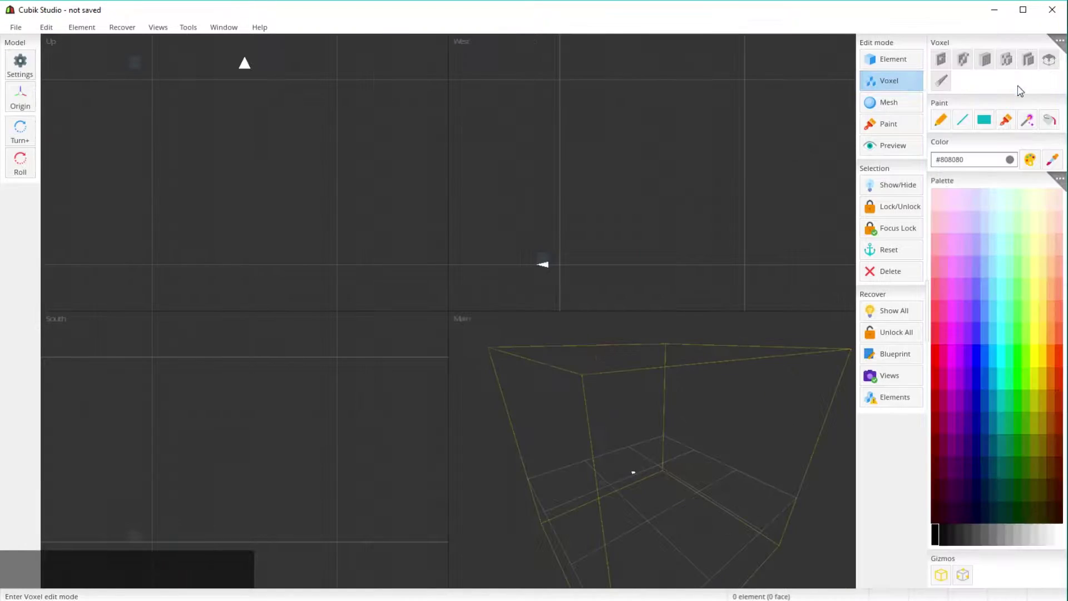
{"action": "left_click", "coordinate": [1056, 42]}
{"action": "left_click", "coordinate": [1049, 52]}
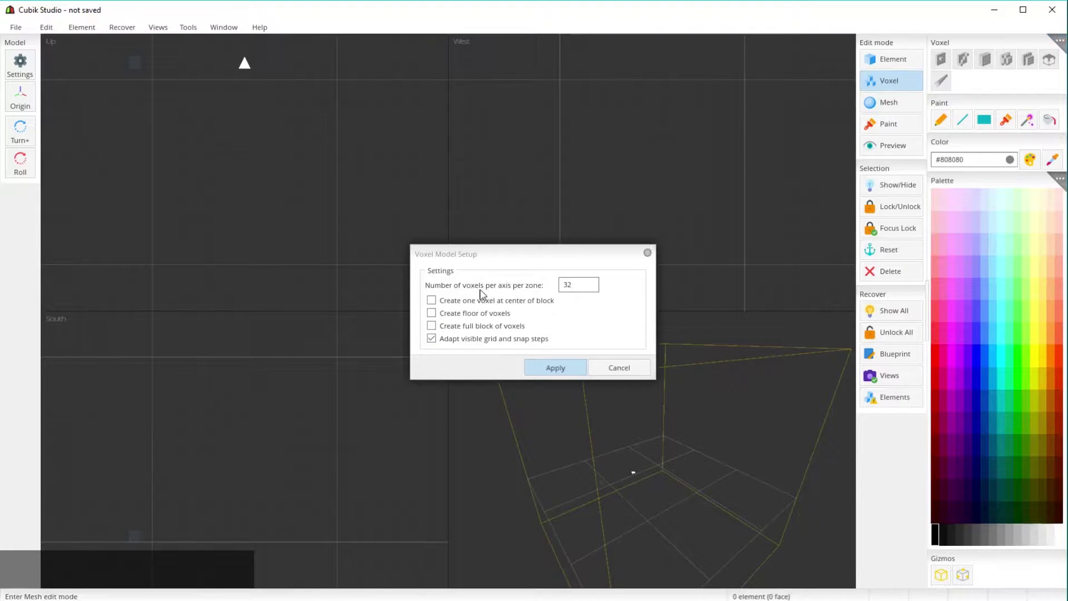
{"action": "double_click", "coordinate": [580, 289]}
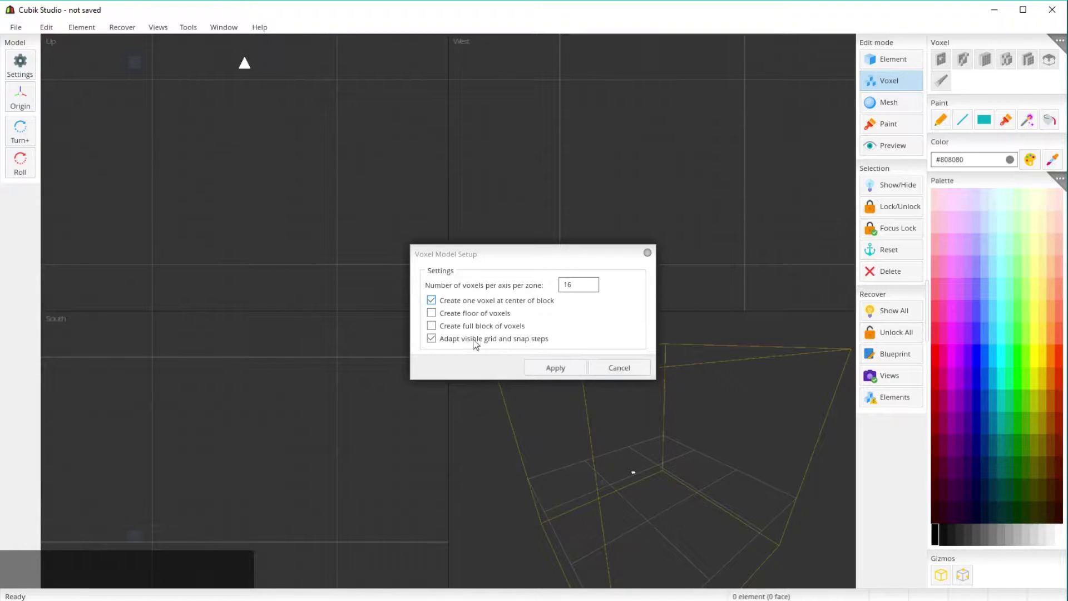
Step: Apply the setup to create the single centre voxel and look around it
{"action": "left_click", "coordinate": [562, 372]}
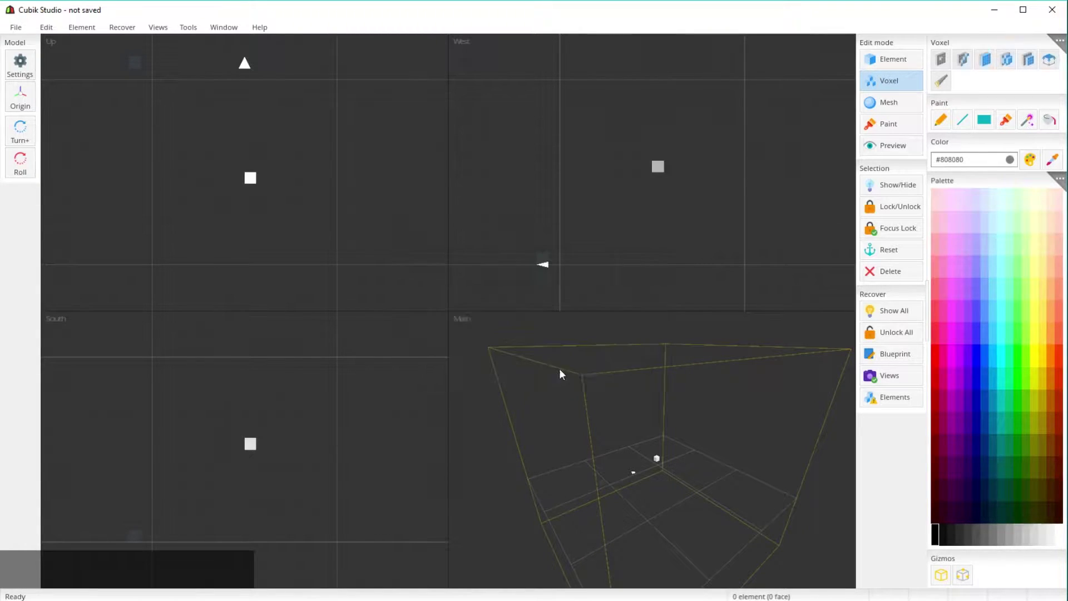
{"action": "right_click_drag", "start_coordinate": [727, 491], "coordinate": [514, 514]}
{"action": "scroll", "coordinate": [696, 459], "scroll_direction": "down", "scroll_amount": 5}
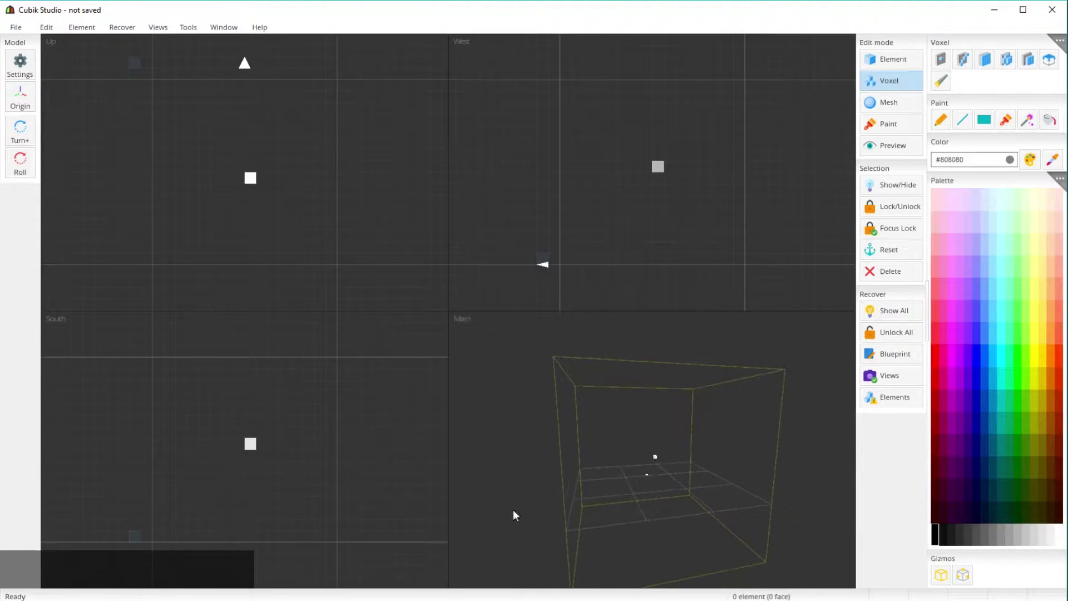
{"action": "scroll", "coordinate": [661, 521], "scroll_direction": "up", "scroll_amount": 3}
{"action": "mouse_move", "coordinate": [359, 482]}
{"action": "right_mouse_down"}
{"action": "mouse_move", "coordinate": [371, 466]}
{"action": "mouse_move", "coordinate": [351, 492]}
{"action": "mouse_move", "coordinate": [354, 482]}
{"action": "right_mouse_up"}
{"action": "right_click_drag", "start_coordinate": [674, 477], "coordinate": [662, 525]}
Step: Test-add a single voxel beside the centre voxel, then undo it
{"action": "left_click", "coordinate": [941, 60]}
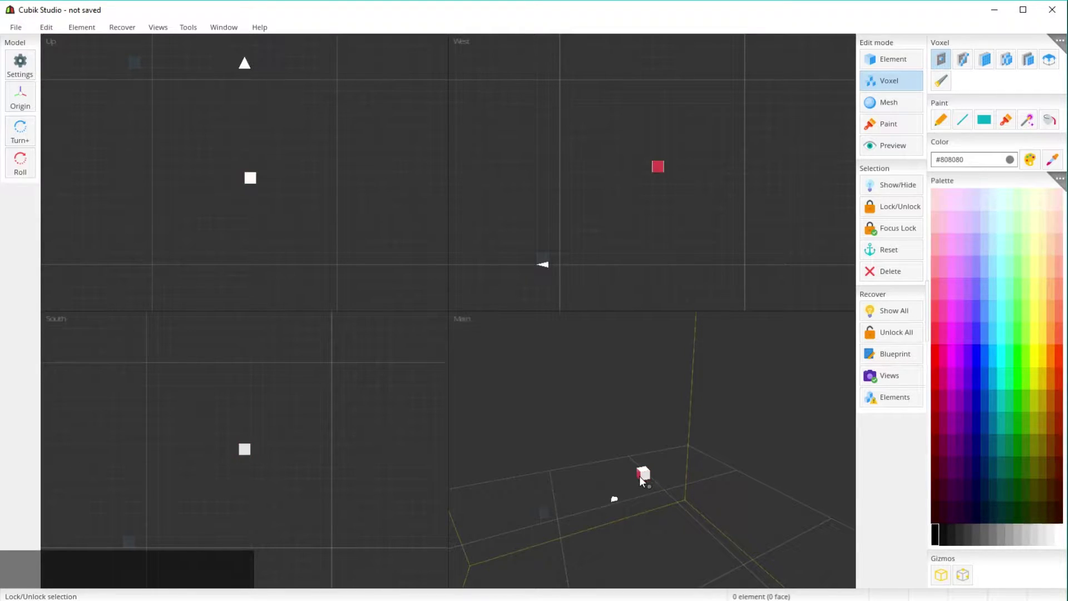
{"action": "middle_click_drag", "start_coordinate": [692, 478], "coordinate": [709, 455]}
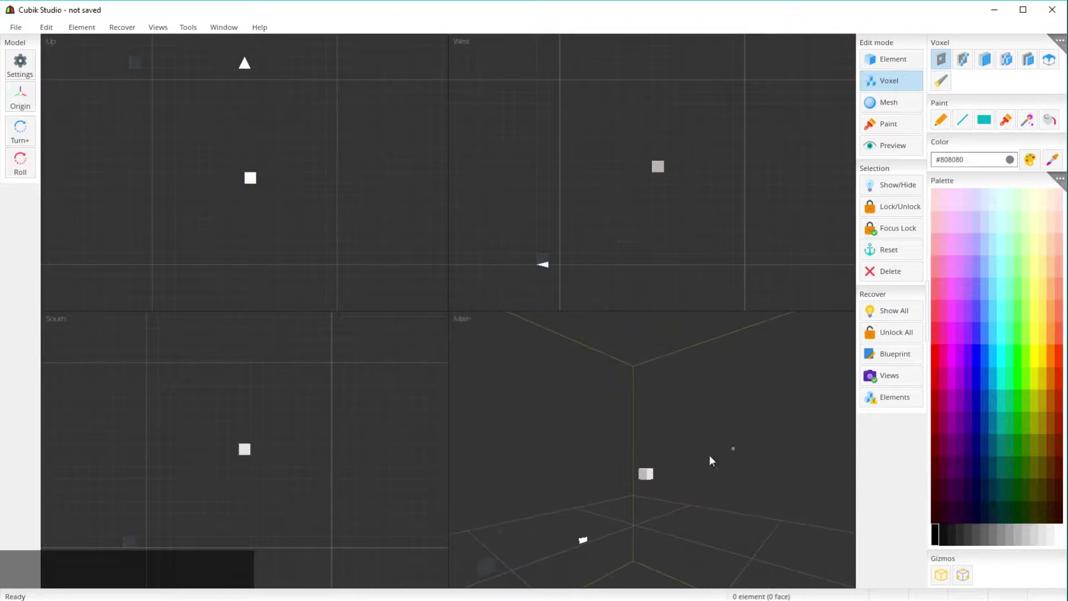
{"action": "scroll", "coordinate": [704, 466], "scroll_direction": "up", "scroll_amount": 5}
{"action": "scroll", "coordinate": [703, 467], "scroll_direction": "down", "scroll_amount": 4}
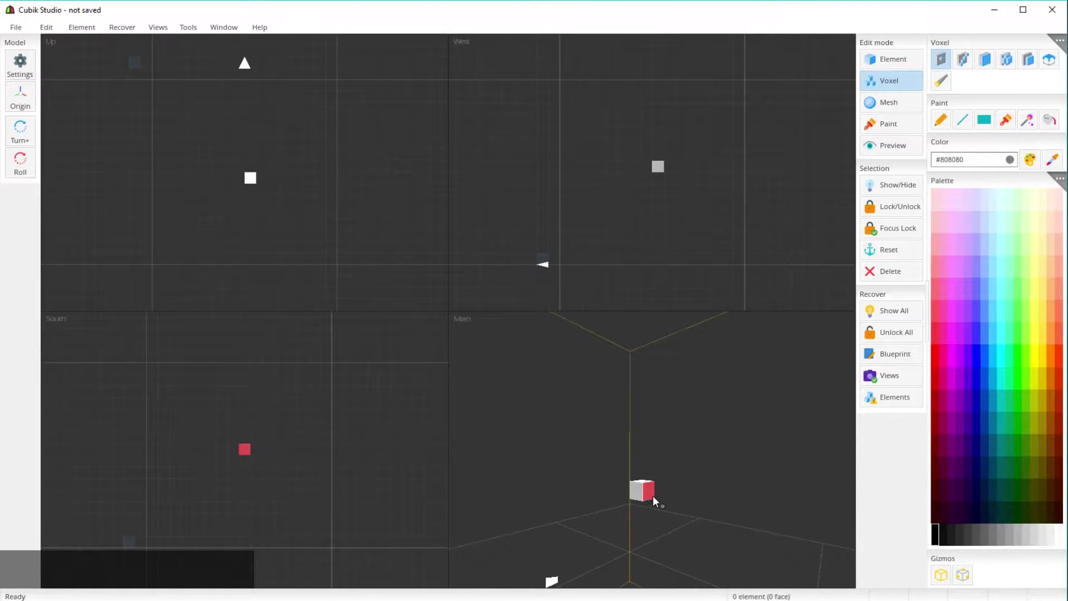
{"action": "left_click", "coordinate": [653, 495]}
{"action": "key", "text": "ctrl+z"}
Step: Try a pale mint voxel and another voxel beside the centre, undoing both
{"action": "left_click", "coordinate": [1009, 221]}
{"action": "left_click", "coordinate": [652, 494]}
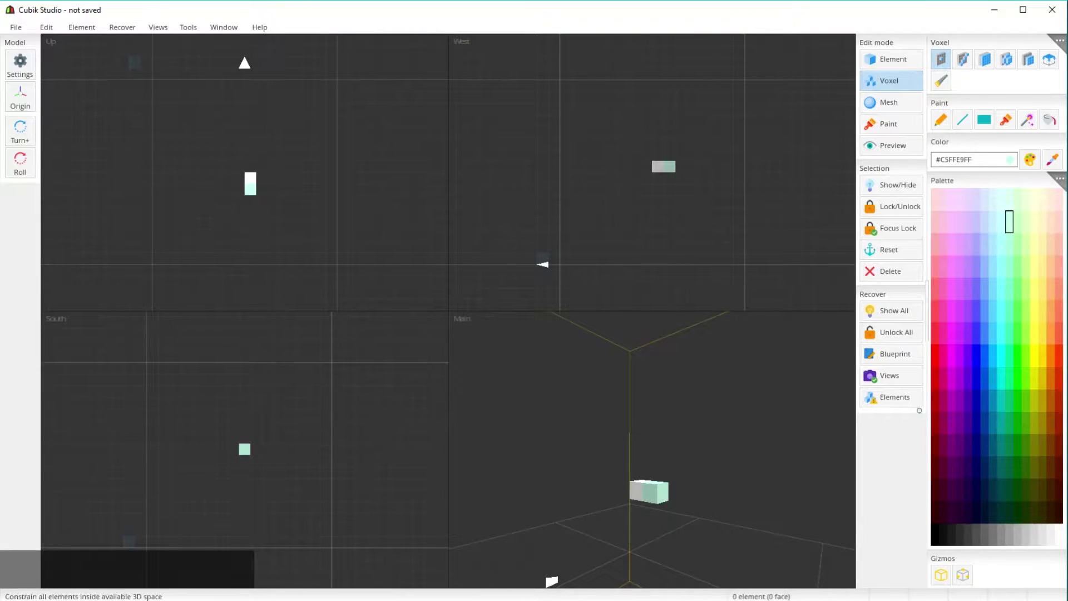
{"action": "key", "text": "ctrl+z"}
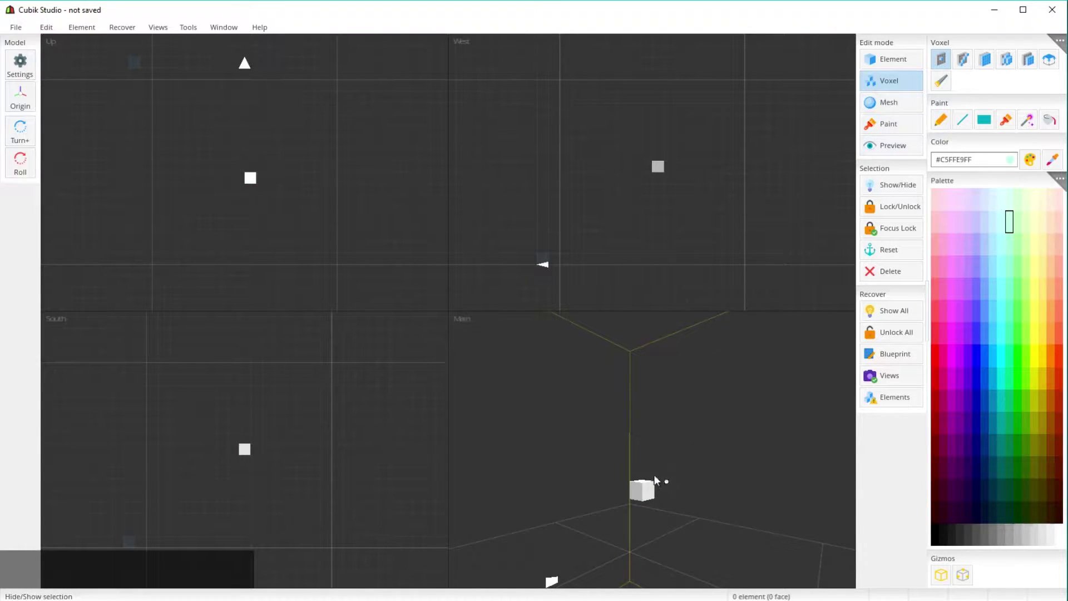
{"action": "left_click", "coordinate": [642, 492]}
{"action": "right_click_drag", "start_coordinate": [710, 429], "coordinate": [669, 499]}
{"action": "key", "text": "ctrl+z"}
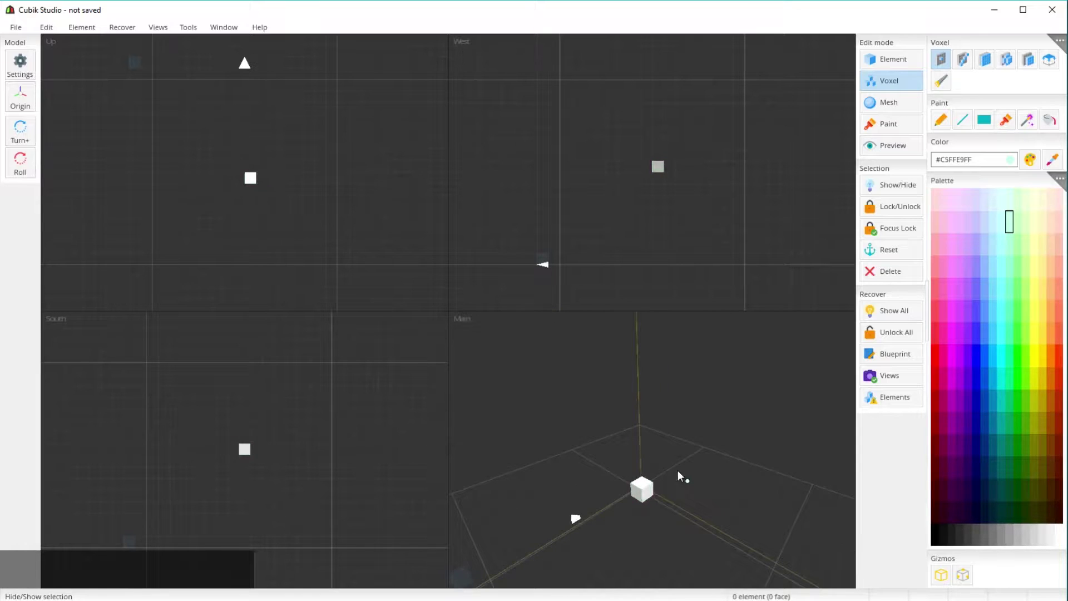
Step: Add three teal test voxels, undo them all, and pick dark teal #007979FF
{"action": "left_click", "coordinate": [650, 490]}
{"action": "left_click", "coordinate": [642, 481]}
{"action": "left_click", "coordinate": [635, 494]}
{"action": "key", "text": "ctrl+z"}
{"action": "key", "text": "ctrl+z"}
{"action": "left_click", "coordinate": [1001, 445]}
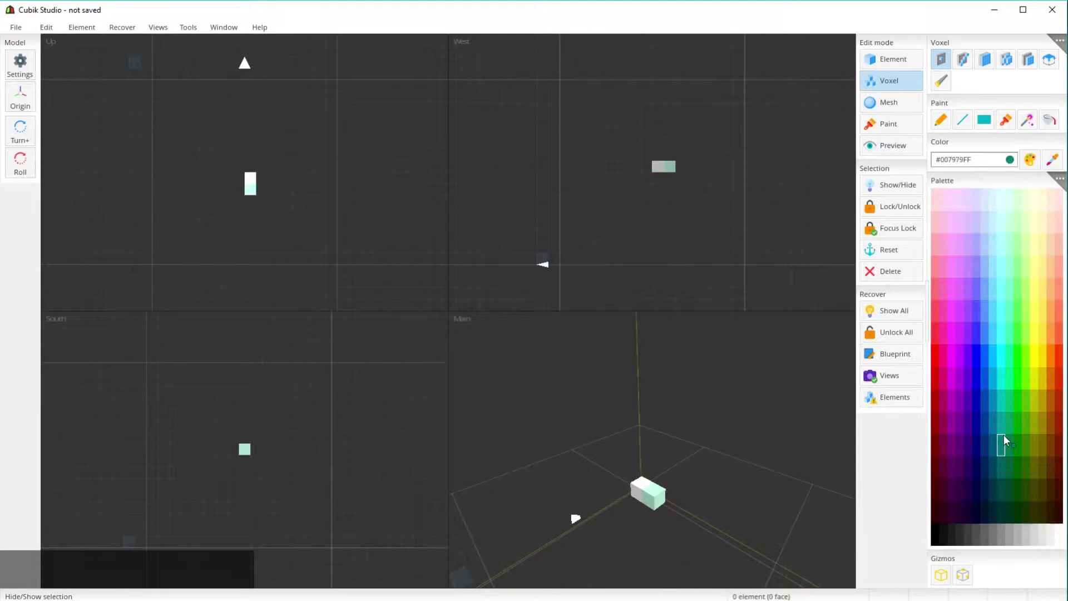
{"action": "key", "text": "ctrl+z"}
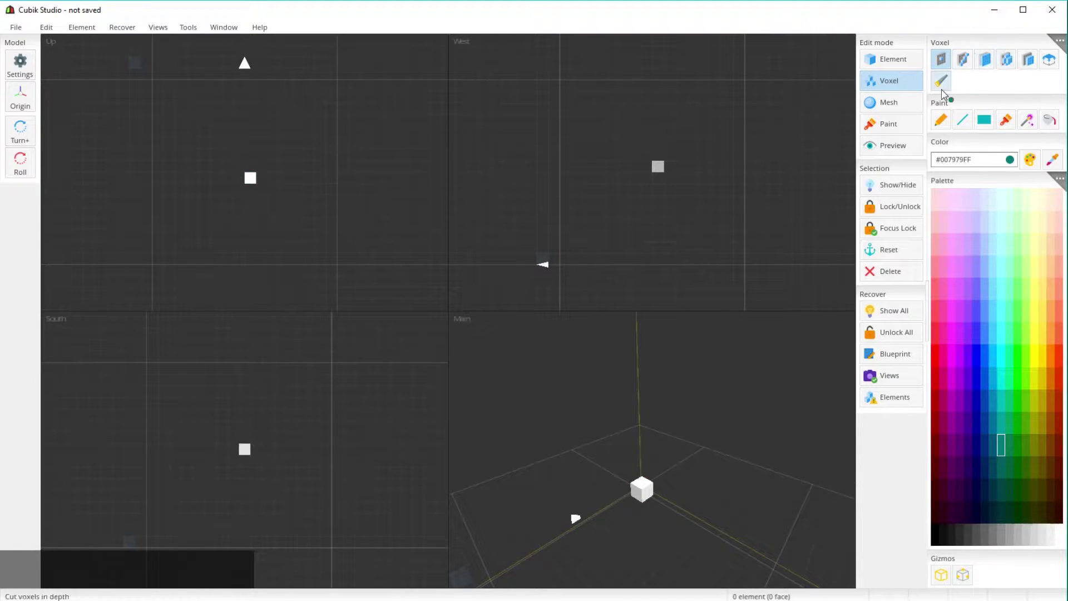
Step: Brush a size-10 dark teal voxel cube around the centre voxel with the cube brush
{"action": "left_click", "coordinate": [1029, 66]}
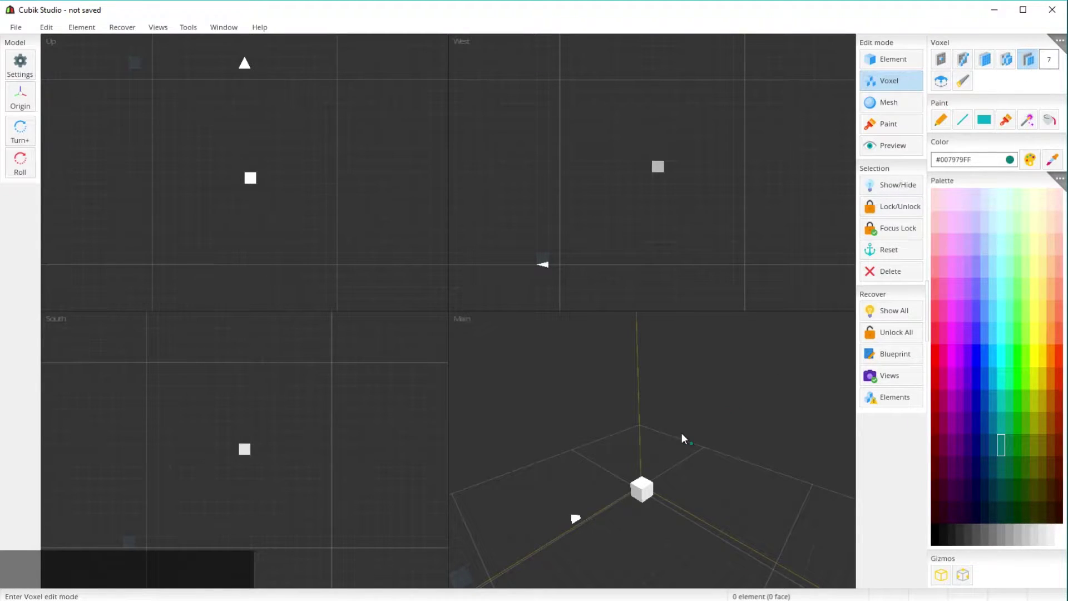
{"action": "left_click", "coordinate": [642, 488]}
{"action": "middle_click_drag", "start_coordinate": [760, 432], "coordinate": [717, 438]}
{"action": "scroll", "coordinate": [716, 437], "scroll_direction": "down", "scroll_amount": 3}
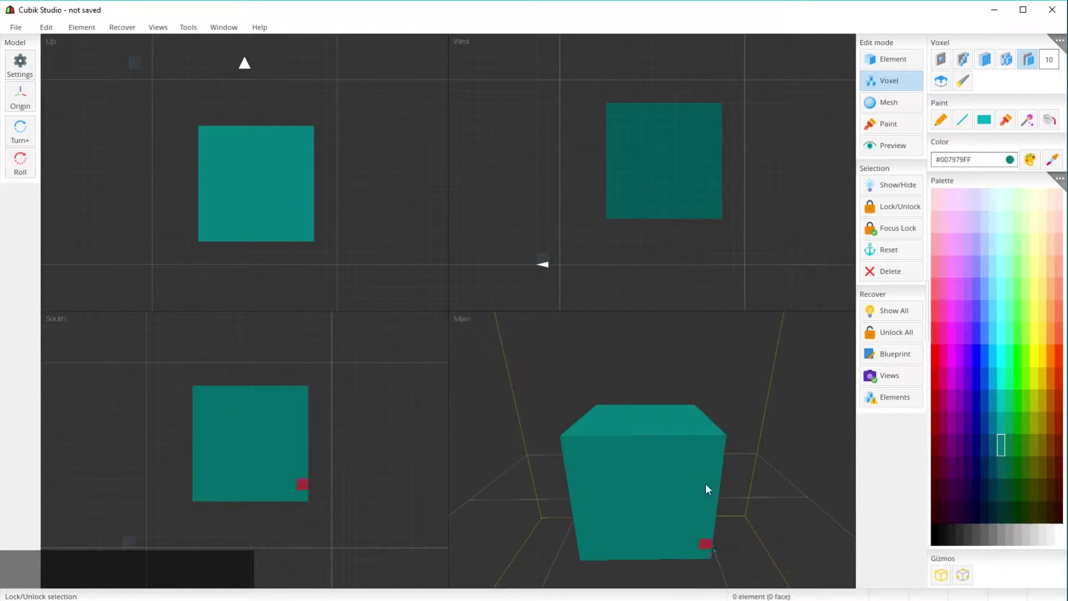
{"action": "middle_click_drag", "start_coordinate": [749, 433], "coordinate": [718, 427]}
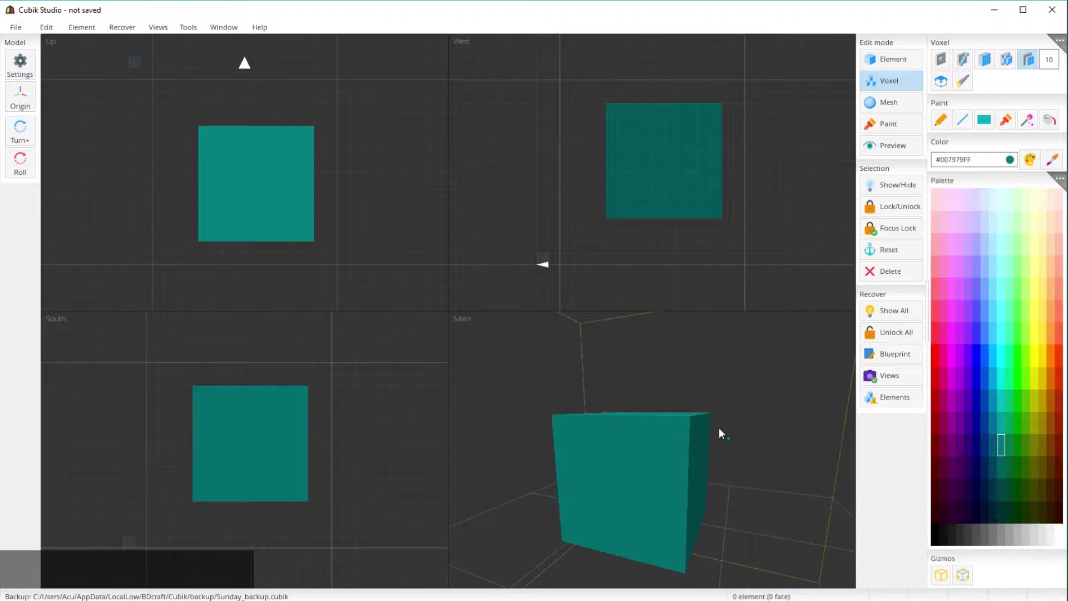
Step: Draw a white voxel X from two diagonal lines across the cube's front face
{"action": "left_click", "coordinate": [1059, 535]}
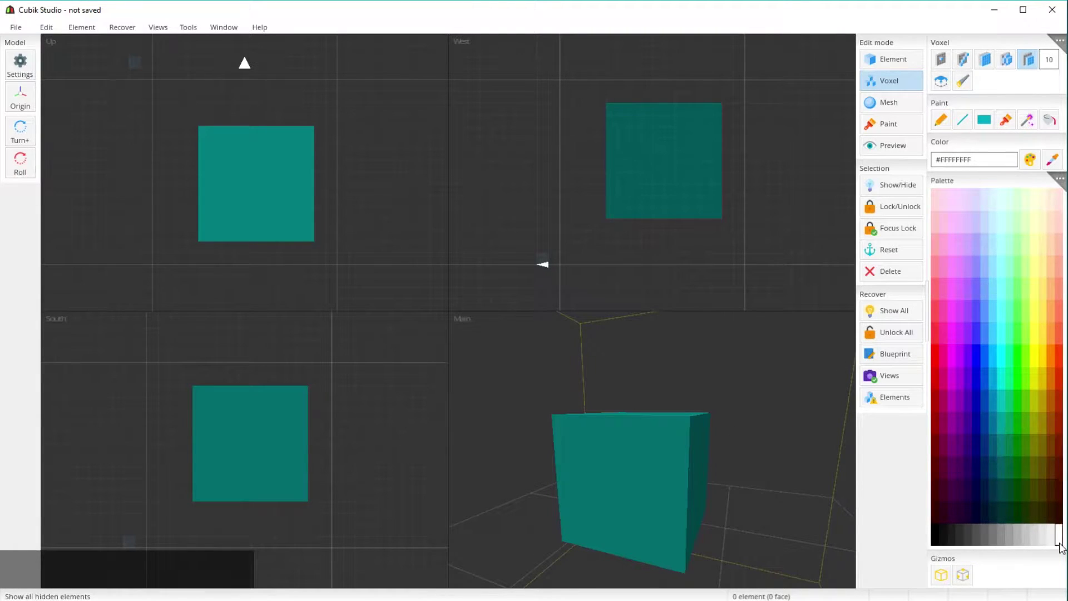
{"action": "left_click", "coordinate": [968, 60]}
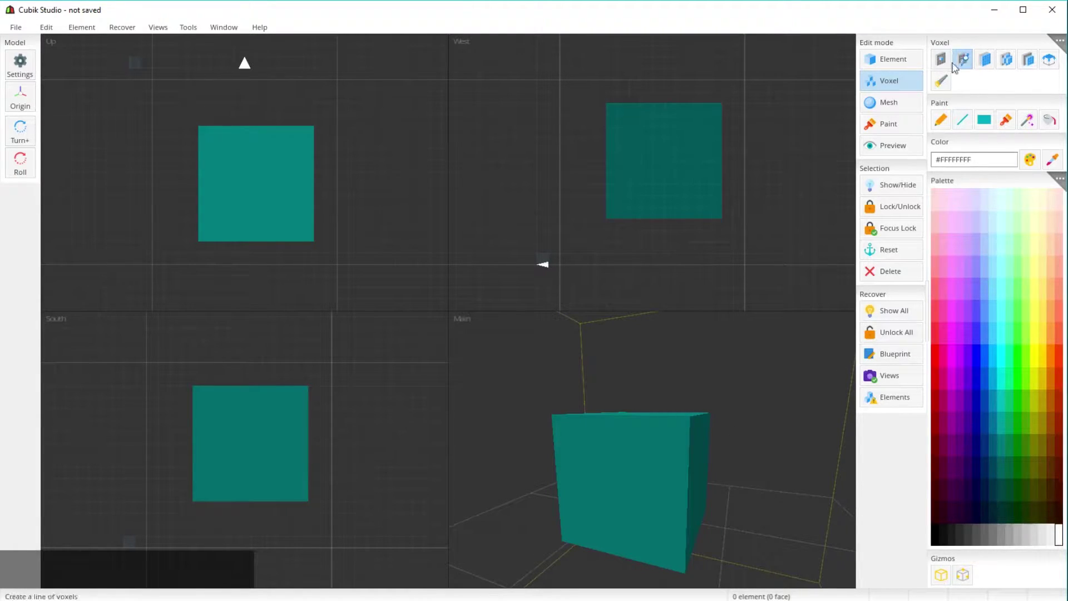
{"action": "mouse_move", "coordinate": [660, 384]}
{"action": "middle_mouse_down"}
{"action": "mouse_move", "coordinate": [698, 360]}
{"action": "mouse_move", "coordinate": [676, 396]}
{"action": "middle_mouse_up"}
{"action": "mouse_move", "coordinate": [572, 555]}
{"action": "left_mouse_down"}
{"action": "mouse_move", "coordinate": [644, 512]}
{"action": "mouse_move", "coordinate": [686, 462]}
{"action": "mouse_move", "coordinate": [698, 414]}
{"action": "mouse_move", "coordinate": [710, 413]}
{"action": "mouse_move", "coordinate": [581, 424]}
{"action": "mouse_move", "coordinate": [690, 423]}
{"action": "mouse_move", "coordinate": [704, 563]}
{"action": "mouse_move", "coordinate": [690, 442]}
{"action": "mouse_move", "coordinate": [562, 420]}
{"action": "mouse_move", "coordinate": [685, 466]}
{"action": "mouse_move", "coordinate": [583, 442]}
{"action": "mouse_move", "coordinate": [557, 484]}
{"action": "mouse_move", "coordinate": [706, 413]}
{"action": "left_mouse_up"}
{"action": "left_click_drag", "start_coordinate": [560, 411], "coordinate": [701, 558]}
{"action": "middle_click_drag", "start_coordinate": [808, 548], "coordinate": [781, 569]}
{"action": "right_click_drag", "start_coordinate": [780, 568], "coordinate": [794, 514]}
Step: Cover the cube's top face with a white cuboid of voxels
{"action": "left_click", "coordinate": [984, 59]}
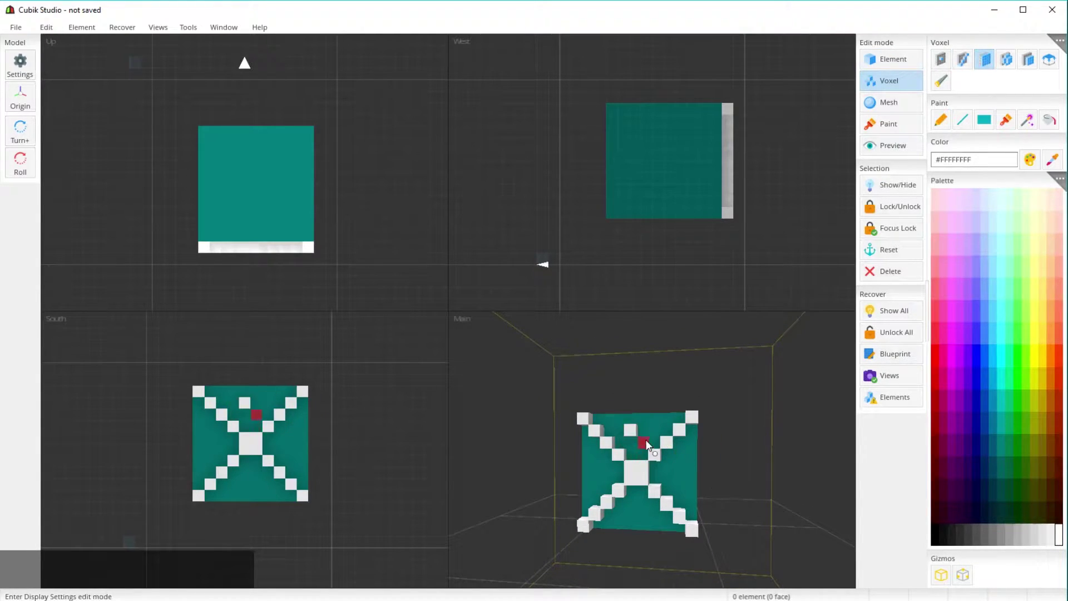
{"action": "left_click", "coordinate": [603, 416]}
{"action": "left_click_drag", "start_coordinate": [642, 445], "coordinate": [643, 491]}
{"action": "key", "text": "ctrl+z"}
{"action": "middle_click_drag", "start_coordinate": [735, 384], "coordinate": [757, 488]}
{"action": "left_click_drag", "start_coordinate": [603, 406], "coordinate": [705, 476]}
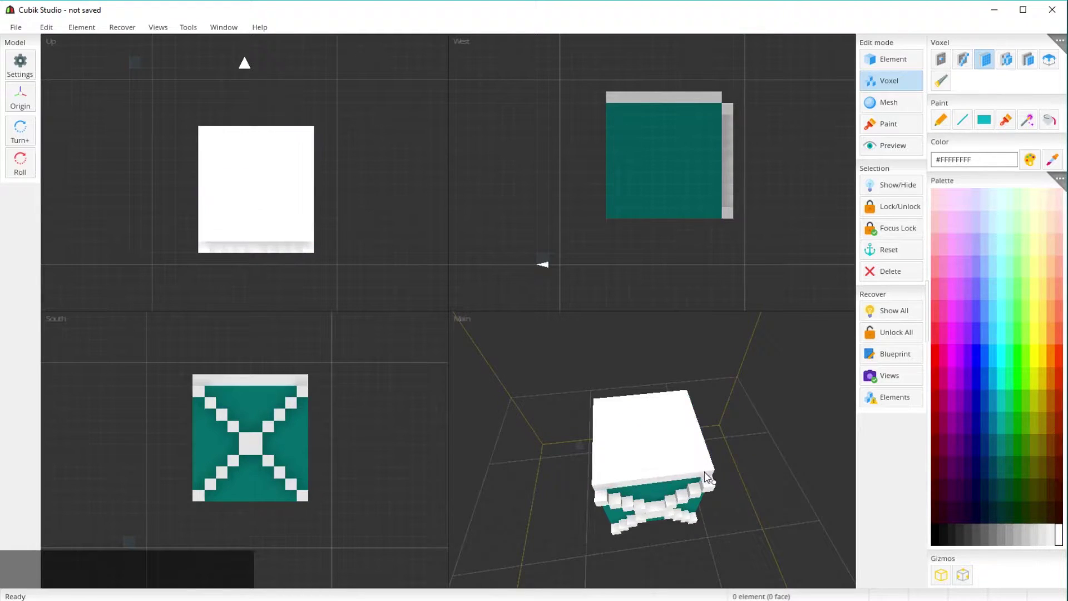
Step: Fill the cube's east and west side faces with white voxel cuboids
{"action": "middle_click_drag", "start_coordinate": [737, 517], "coordinate": [647, 401]}
{"action": "left_click_drag", "start_coordinate": [624, 419], "coordinate": [705, 510]}
{"action": "middle_click_drag", "start_coordinate": [718, 508], "coordinate": [660, 500]}
{"action": "mouse_move", "coordinate": [660, 504]}
{"action": "right_mouse_down"}
{"action": "mouse_move", "coordinate": [776, 494]}
{"action": "mouse_move", "coordinate": [617, 467]}
{"action": "mouse_move", "coordinate": [601, 425]}
{"action": "right_mouse_up"}
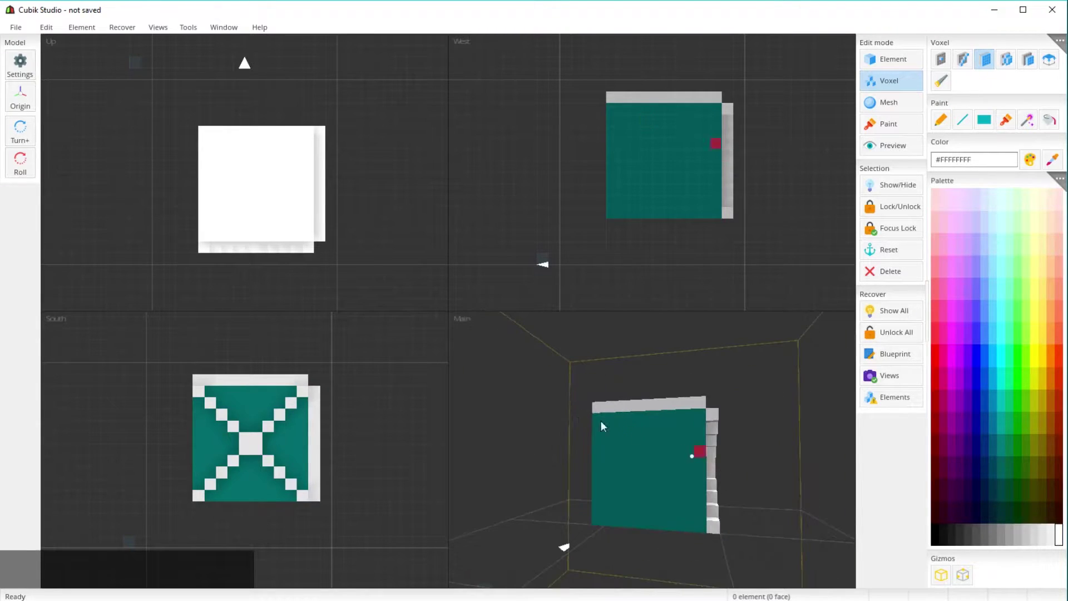
{"action": "mouse_move", "coordinate": [596, 416]}
{"action": "left_mouse_down"}
{"action": "mouse_move", "coordinate": [698, 519]}
{"action": "mouse_move", "coordinate": [703, 508]}
{"action": "left_mouse_up"}
{"action": "right_click_drag", "start_coordinate": [737, 480], "coordinate": [725, 480]}
{"action": "key", "text": "ctrl+z"}
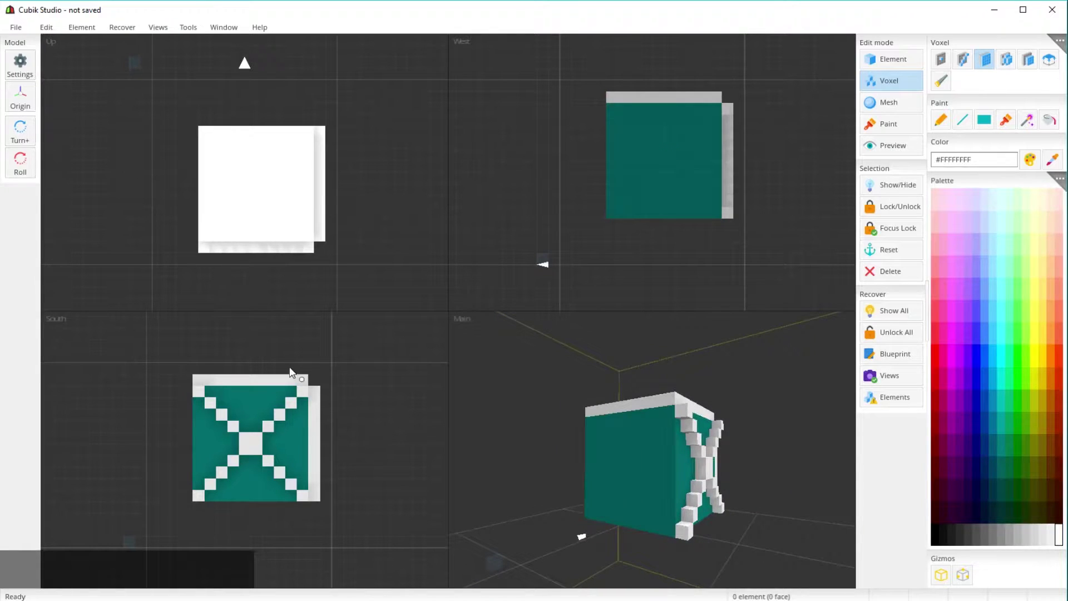
{"action": "left_click_drag", "start_coordinate": [613, 110], "coordinate": [714, 212]}
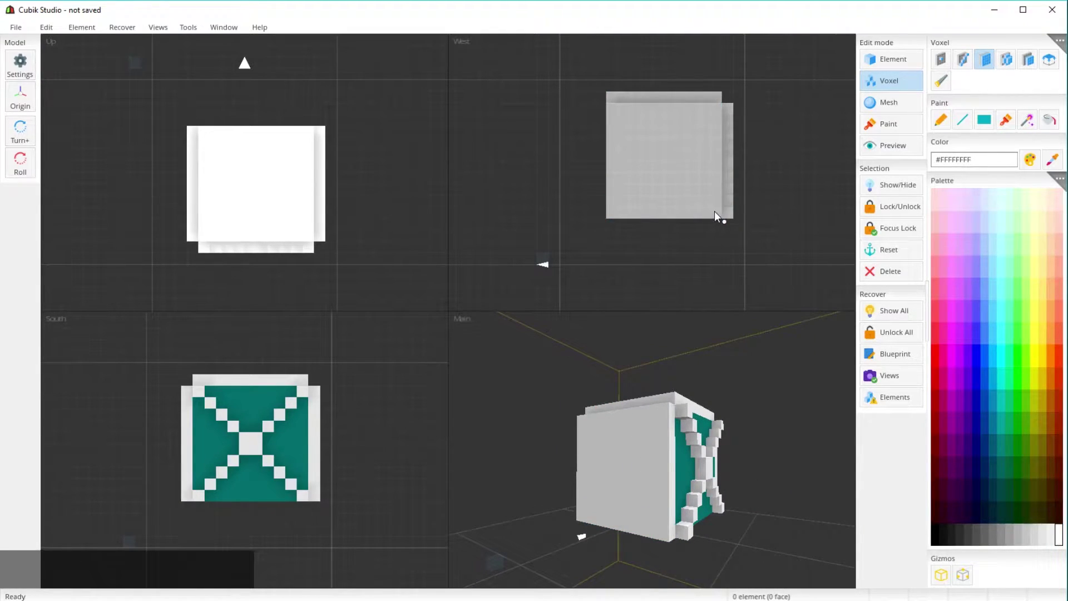
{"action": "right_click_drag", "start_coordinate": [769, 461], "coordinate": [693, 462]}
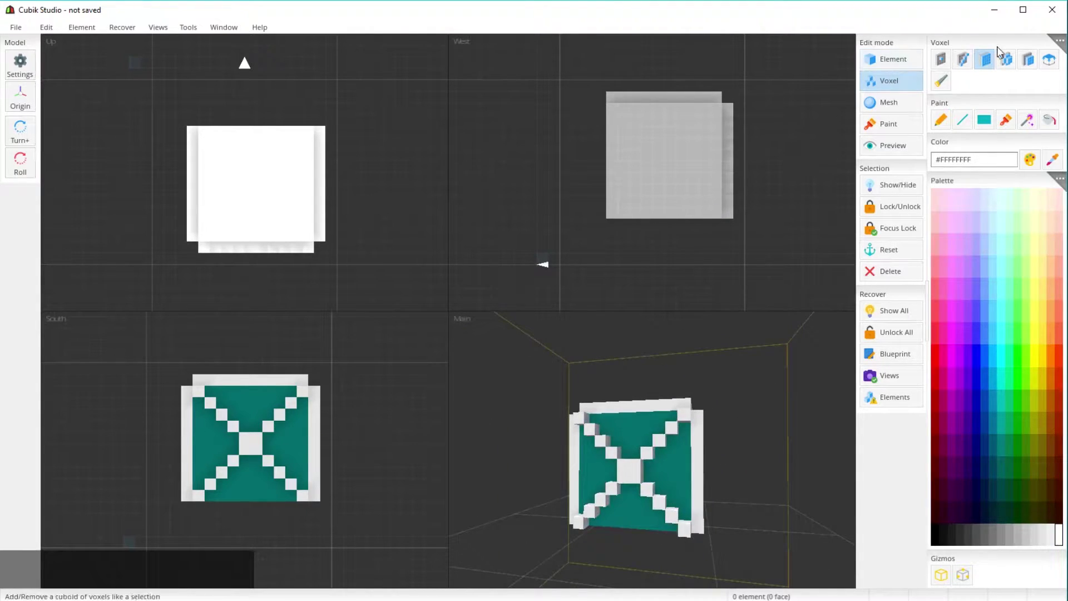
Step: Add a sphere-brush block at the cube's front, then undo the stepped block it created
{"action": "left_click", "coordinate": [1012, 61]}
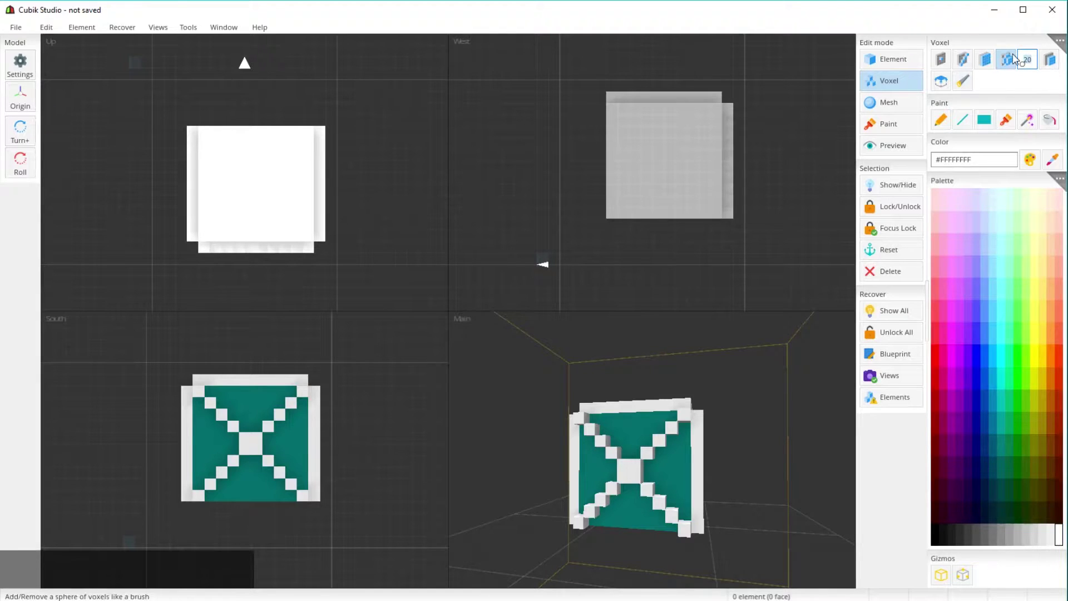
{"action": "right_click_drag", "start_coordinate": [619, 531], "coordinate": [644, 476]}
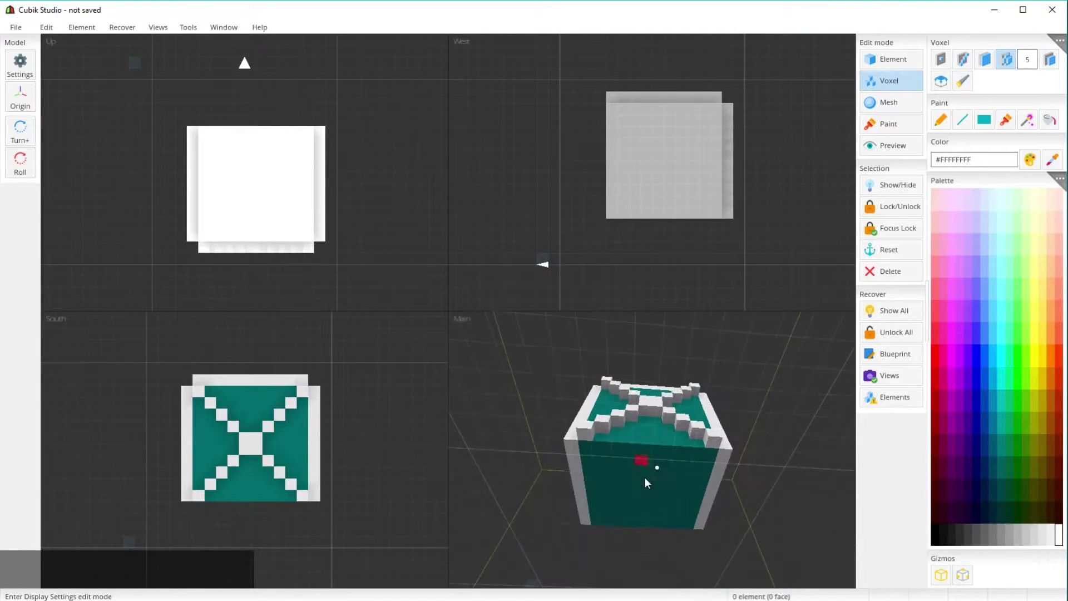
{"action": "left_click", "coordinate": [645, 492]}
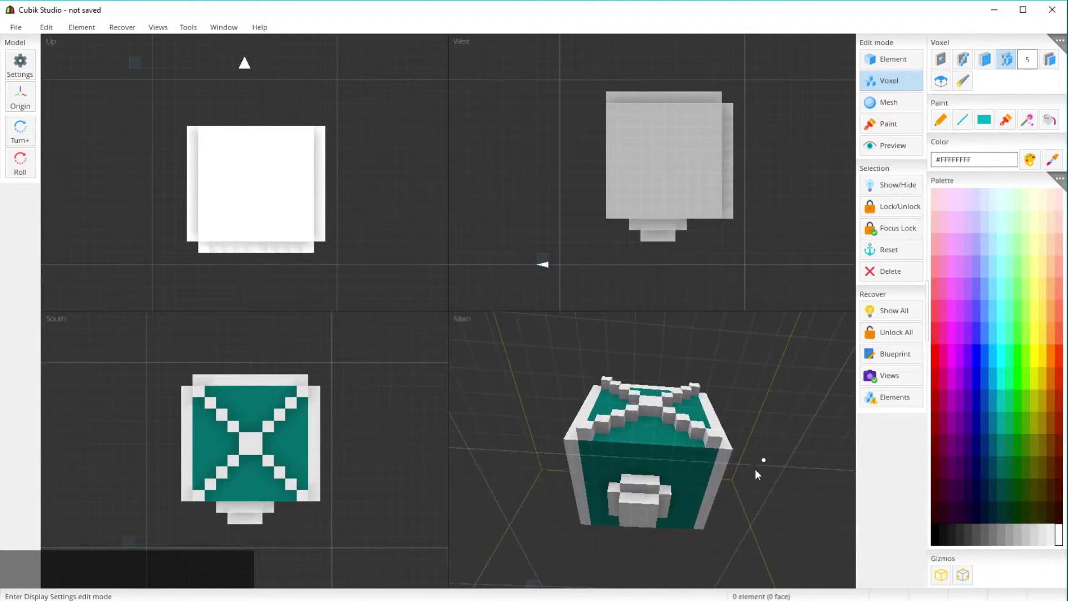
{"action": "right_click_drag", "start_coordinate": [755, 468], "coordinate": [769, 513]}
{"action": "key", "text": "ctrl+z"}
{"action": "right_click_drag", "start_coordinate": [716, 391], "coordinate": [732, 538]}
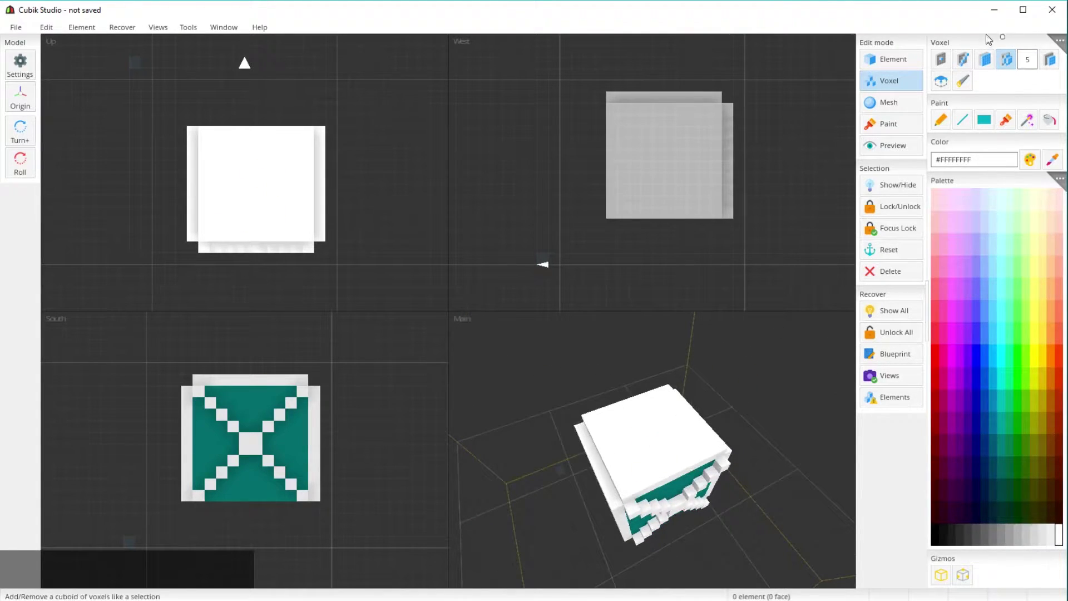
Step: Stack two single voxels on the centre of the cube's top face
{"action": "left_click", "coordinate": [949, 58]}
{"action": "left_click", "coordinate": [645, 429]}
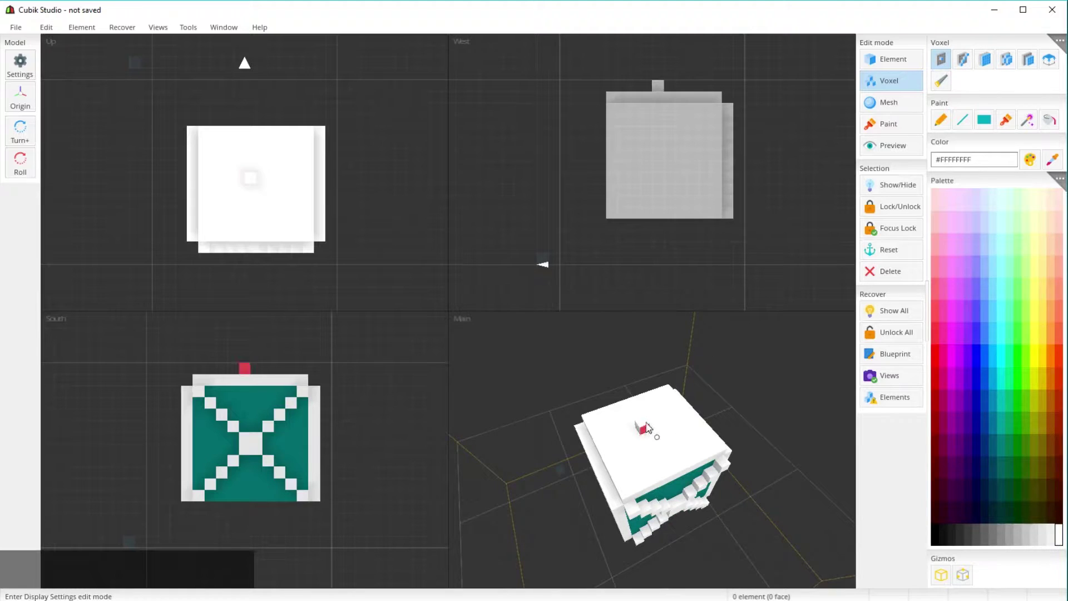
{"action": "left_click", "coordinate": [643, 414]}
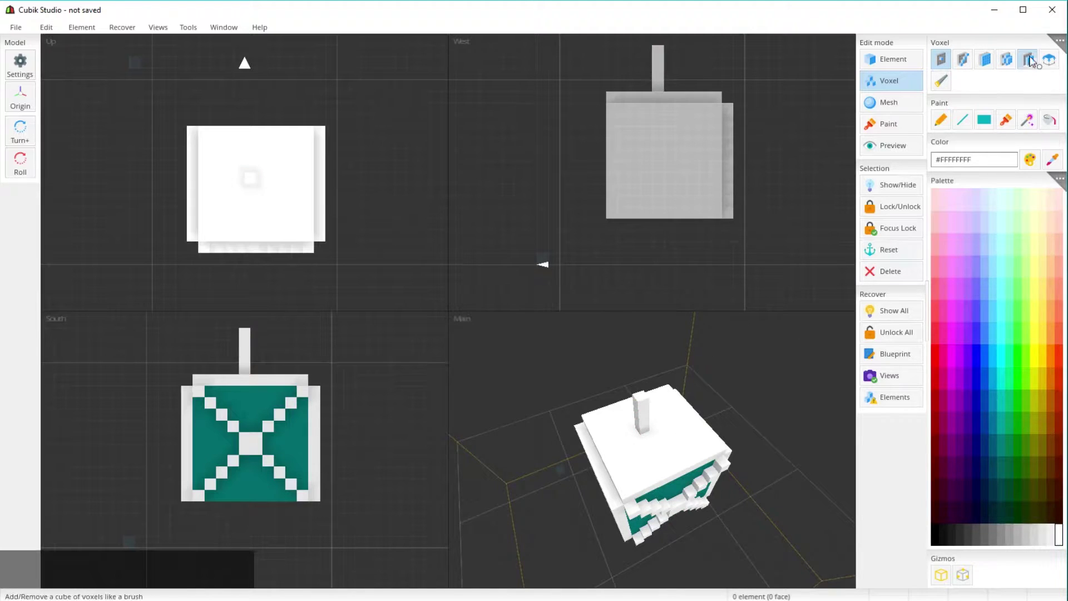
Step: Try a cube-brush block atop the column, remove it and undo the blob, leaving a thin stick
{"action": "left_click", "coordinate": [1005, 61]}
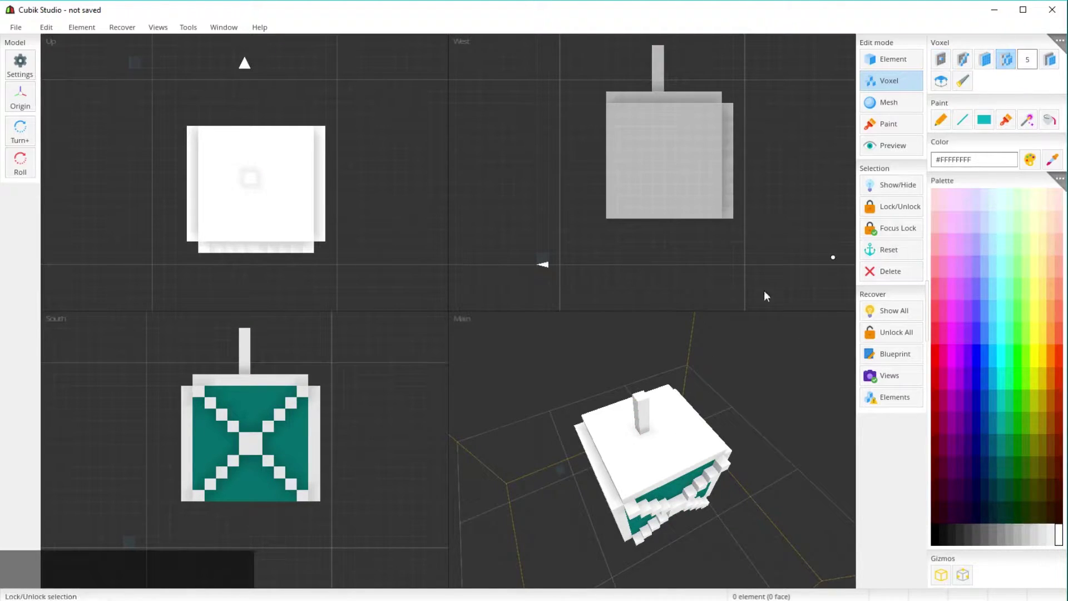
{"action": "left_click", "coordinate": [640, 401]}
{"action": "right_click_drag", "start_coordinate": [749, 411], "coordinate": [819, 287]}
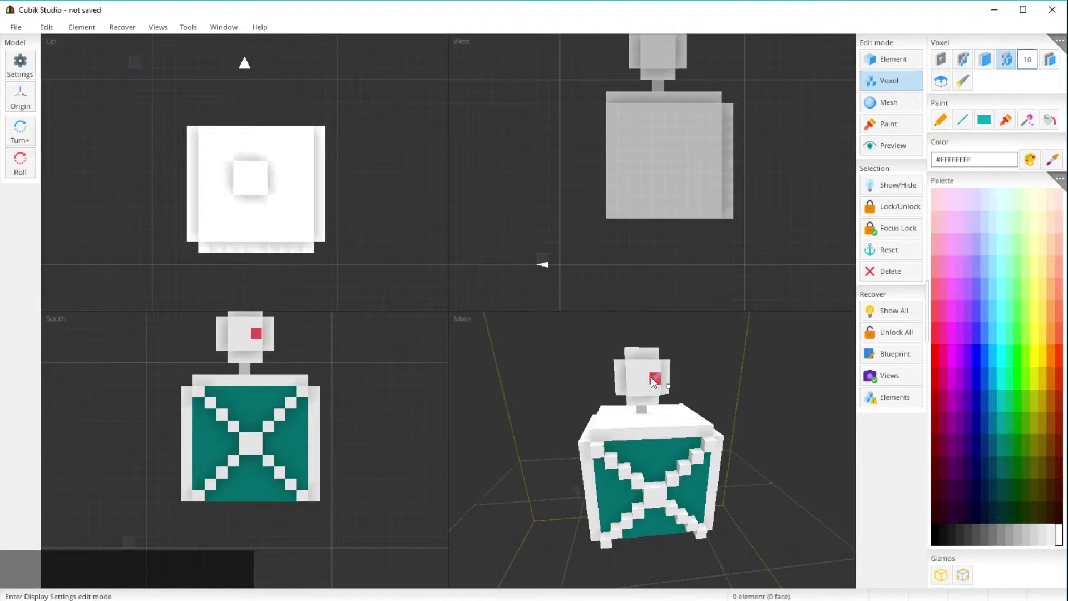
{"action": "right_click_drag", "start_coordinate": [718, 349], "coordinate": [710, 410]}
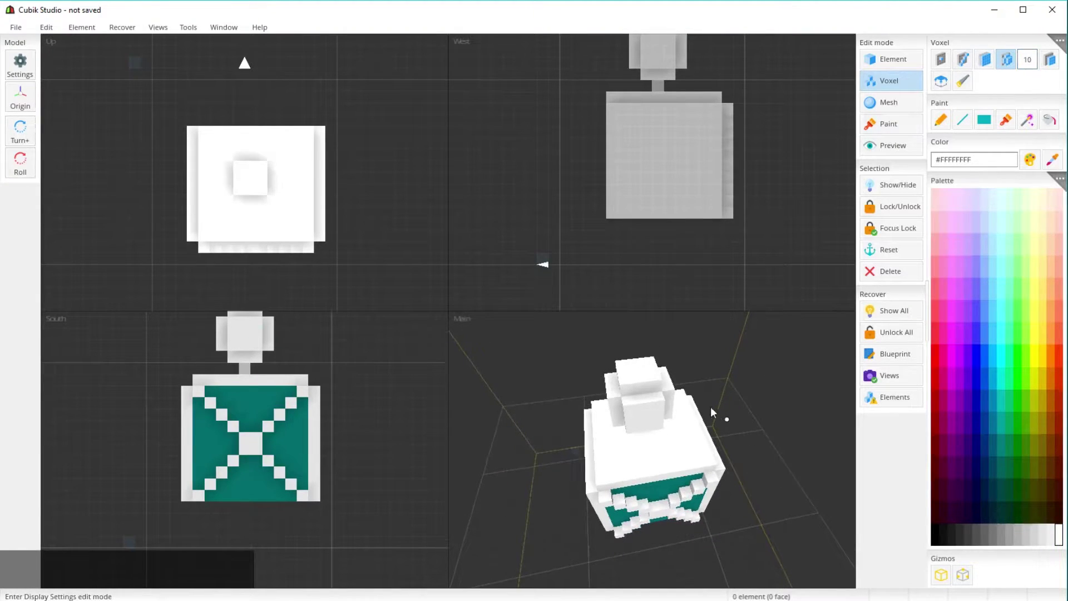
{"action": "left_click", "coordinate": [638, 396]}
{"action": "left_click", "coordinate": [640, 394]}
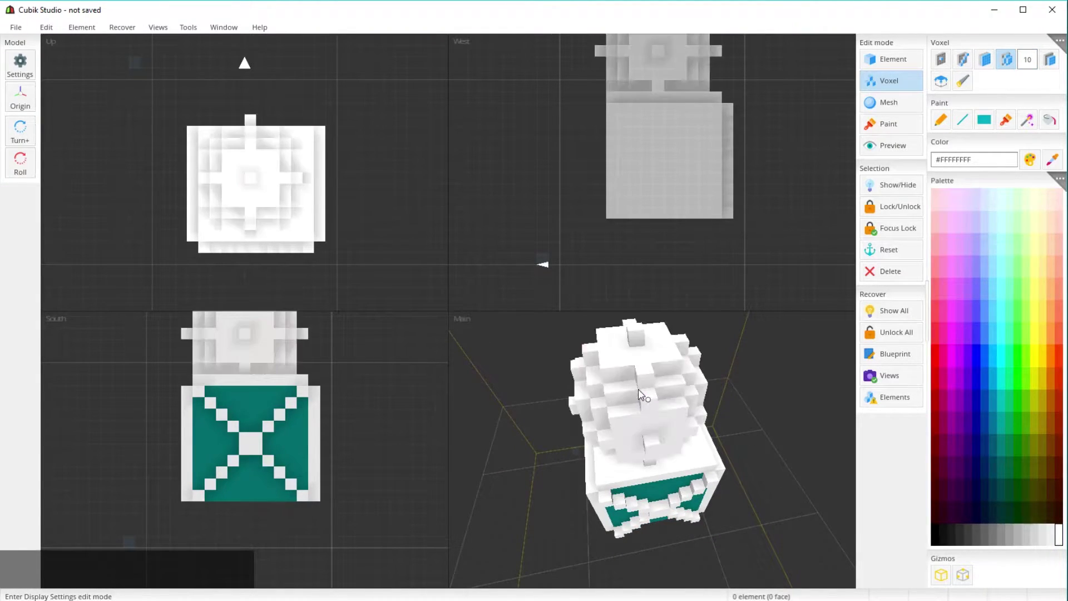
{"action": "right_click_drag", "start_coordinate": [724, 436], "coordinate": [685, 397]}
{"action": "key", "text": "ctrl+z"}
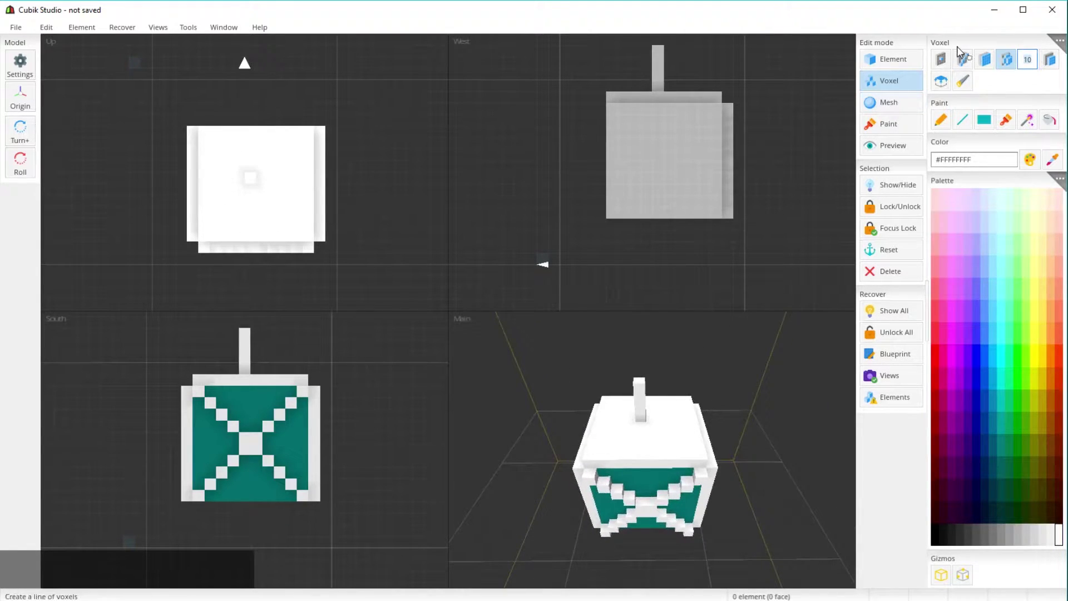
{"action": "key", "text": "BackSpace"}
{"action": "key", "text": "BackSpace"}
{"action": "type", "text": "50"}
{"action": "left_click", "coordinate": [641, 380]}
{"action": "mouse_move", "coordinate": [681, 402]}
{"action": "right_mouse_down"}
{"action": "mouse_move", "coordinate": [683, 389]}
{"action": "mouse_move", "coordinate": [614, 427]}
{"action": "mouse_move", "coordinate": [698, 410]}
{"action": "right_mouse_up"}
{"action": "scroll", "coordinate": [684, 391], "scroll_direction": "down", "scroll_amount": 5}
{"action": "scroll", "coordinate": [686, 394], "scroll_direction": "down", "scroll_amount": 10}
{"action": "mouse_move", "coordinate": [642, 490]}
{"action": "right_mouse_down"}
{"action": "mouse_move", "coordinate": [742, 402]}
{"action": "mouse_move", "coordinate": [677, 372]}
{"action": "right_mouse_up"}
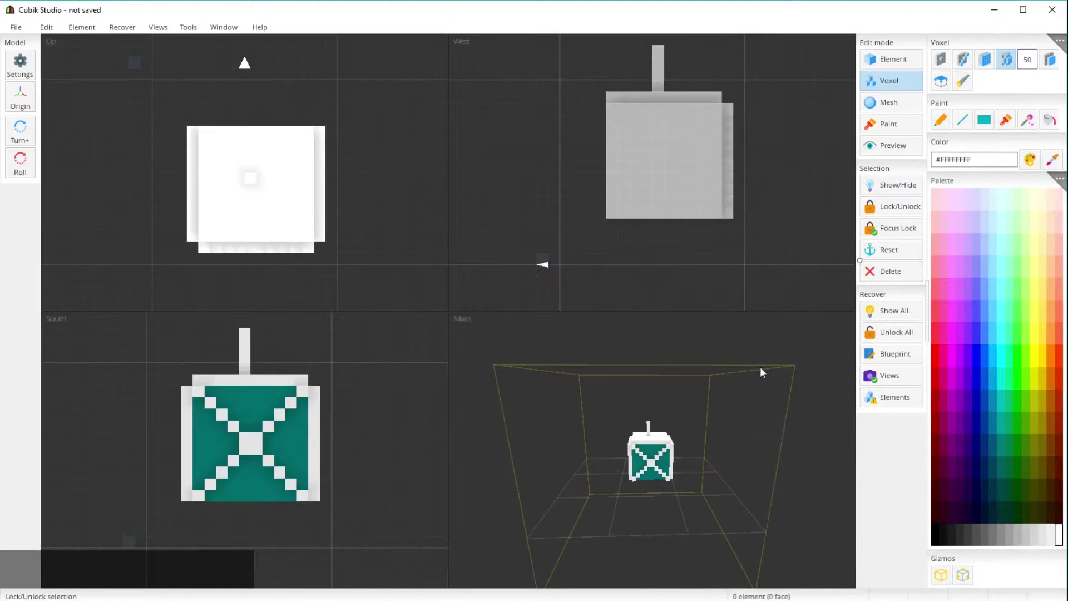
{"action": "scroll", "coordinate": [694, 425], "scroll_direction": "up", "scroll_amount": 2}
{"action": "scroll", "coordinate": [702, 416], "scroll_direction": "up", "scroll_amount": 3}
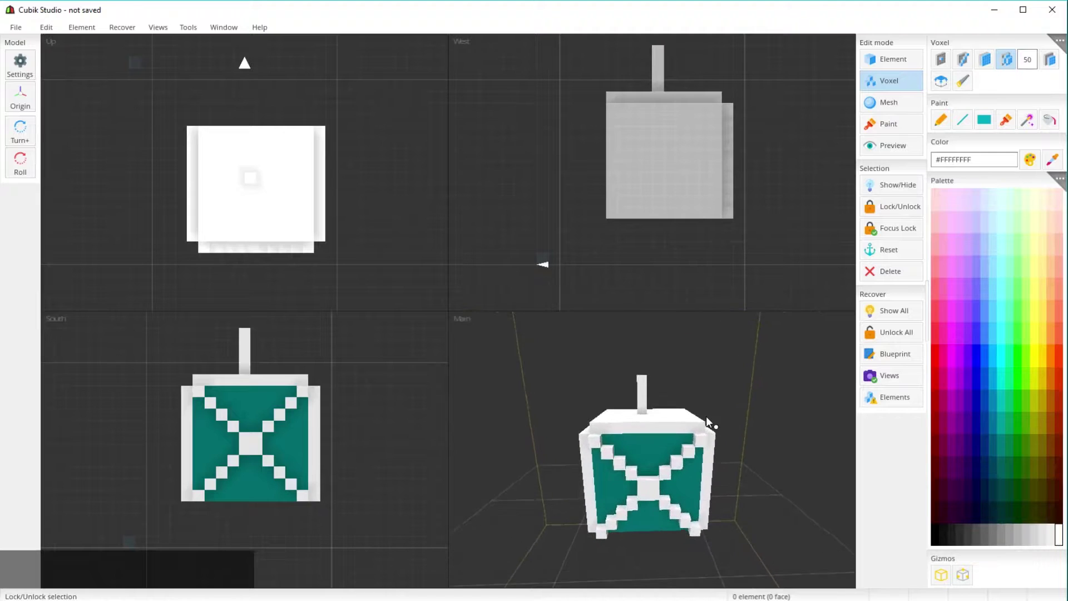
{"action": "left_click", "coordinate": [941, 81]}
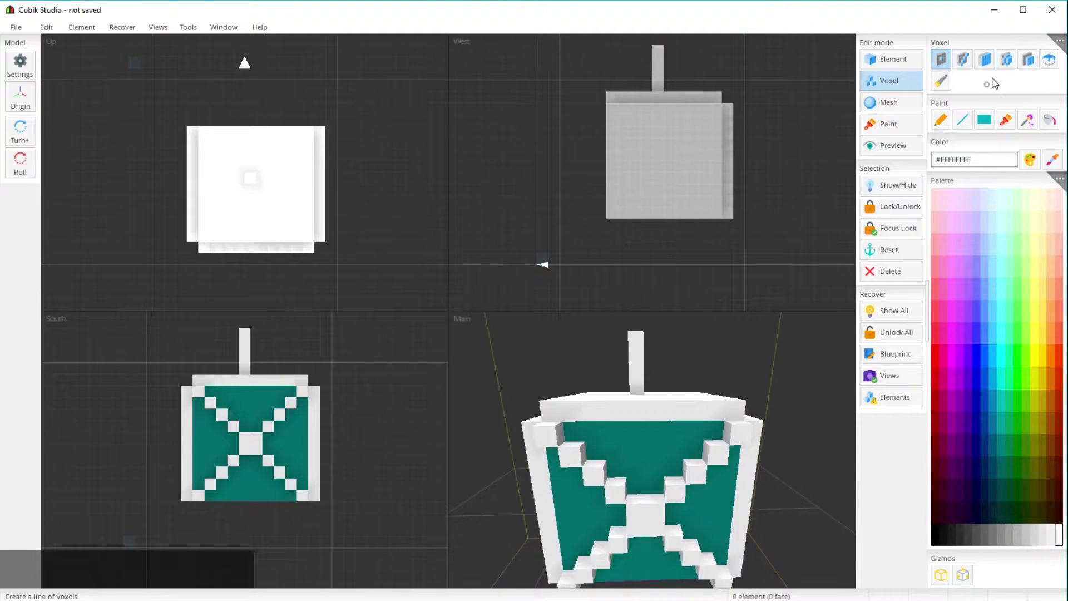
{"action": "middle_click_drag", "start_coordinate": [634, 383], "coordinate": [633, 444]}
{"action": "left_click", "coordinate": [690, 431]}
{"action": "left_click", "coordinate": [695, 424]}
{"action": "left_click", "coordinate": [693, 395]}
{"action": "left_click", "coordinate": [692, 383]}
{"action": "key", "text": "ctrl+z"}
{"action": "key", "text": "ctrl+z"}
{"action": "key", "text": "ctrl+z"}
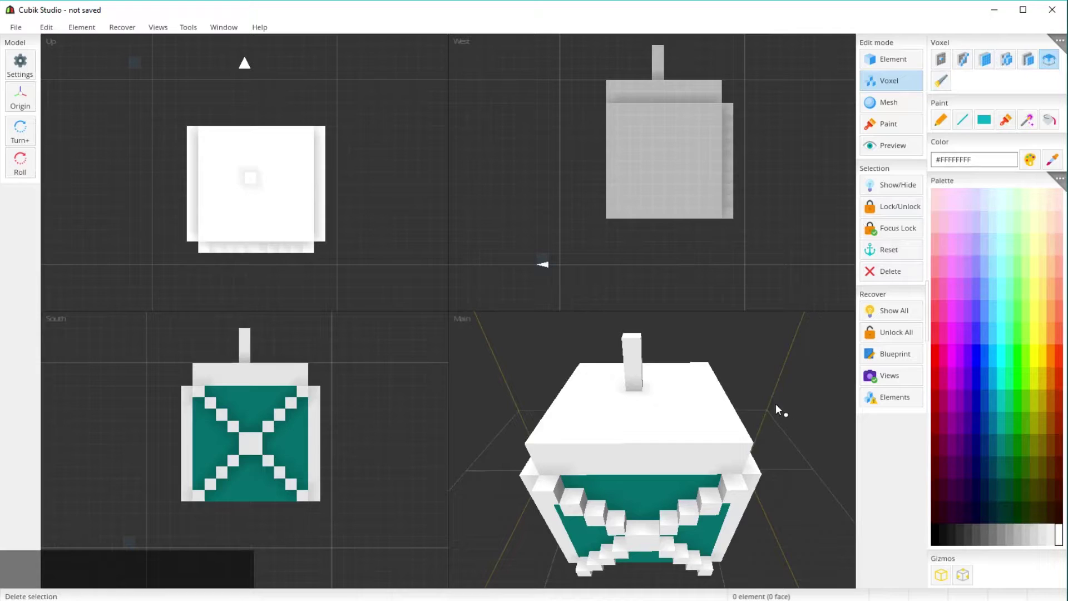
{"action": "middle_click_drag", "start_coordinate": [775, 404], "coordinate": [729, 335]}
{"action": "key", "text": "ctrl+z"}
{"action": "middle_click_drag", "start_coordinate": [729, 404], "coordinate": [748, 390]}
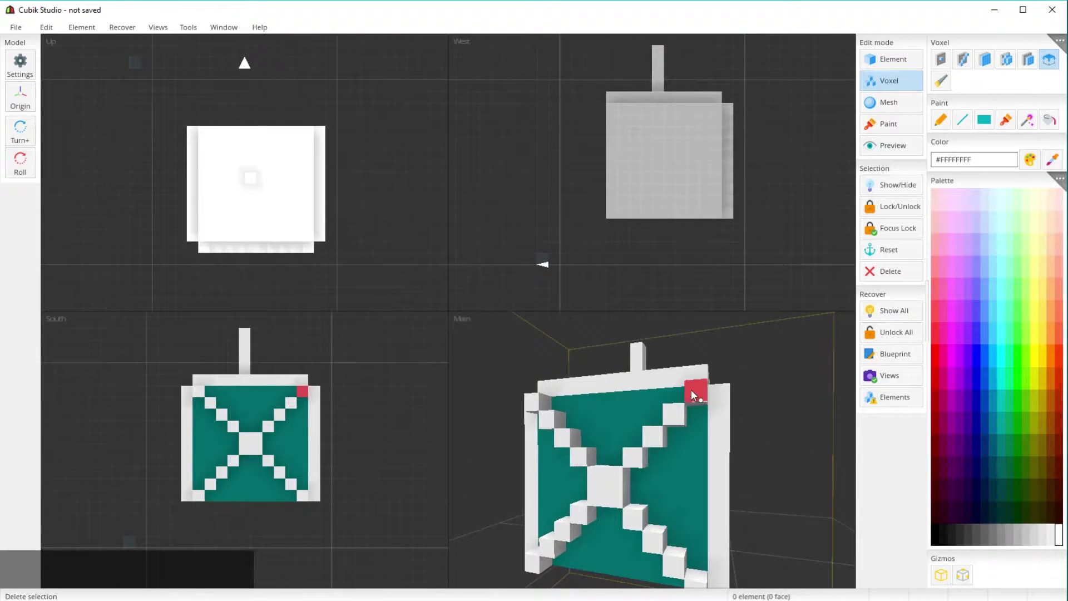
{"action": "right_click_drag", "start_coordinate": [741, 395], "coordinate": [725, 405]}
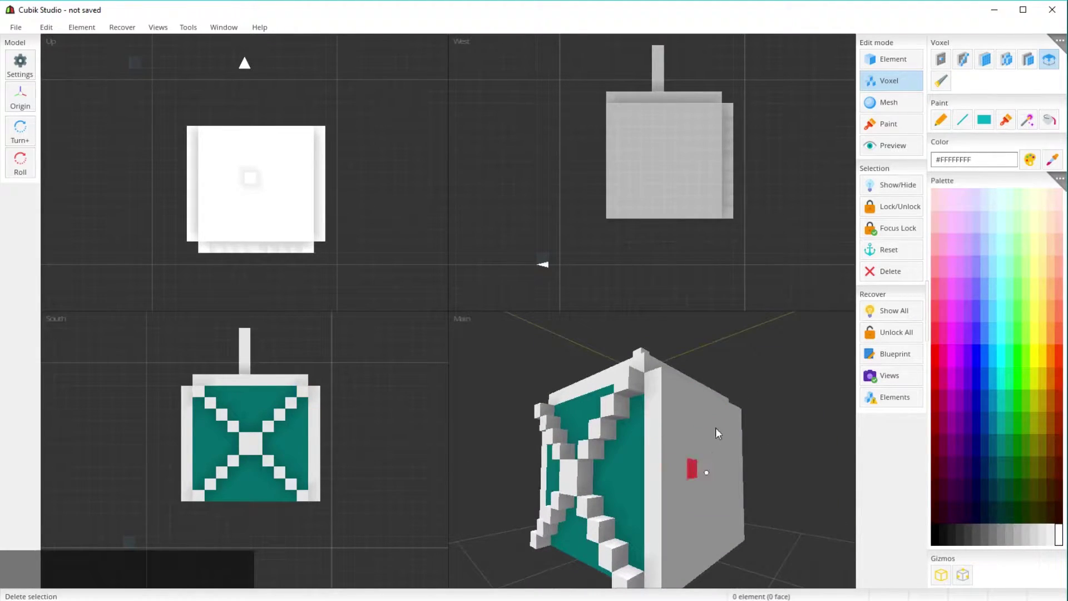
{"action": "left_click", "coordinate": [724, 482]}
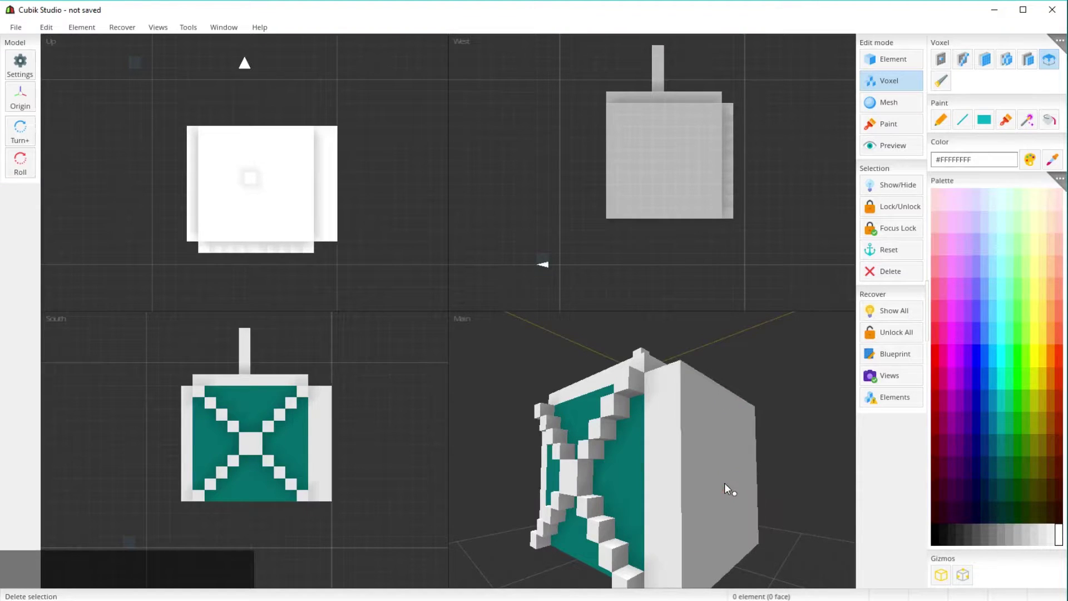
{"action": "key", "text": "ctrl+z"}
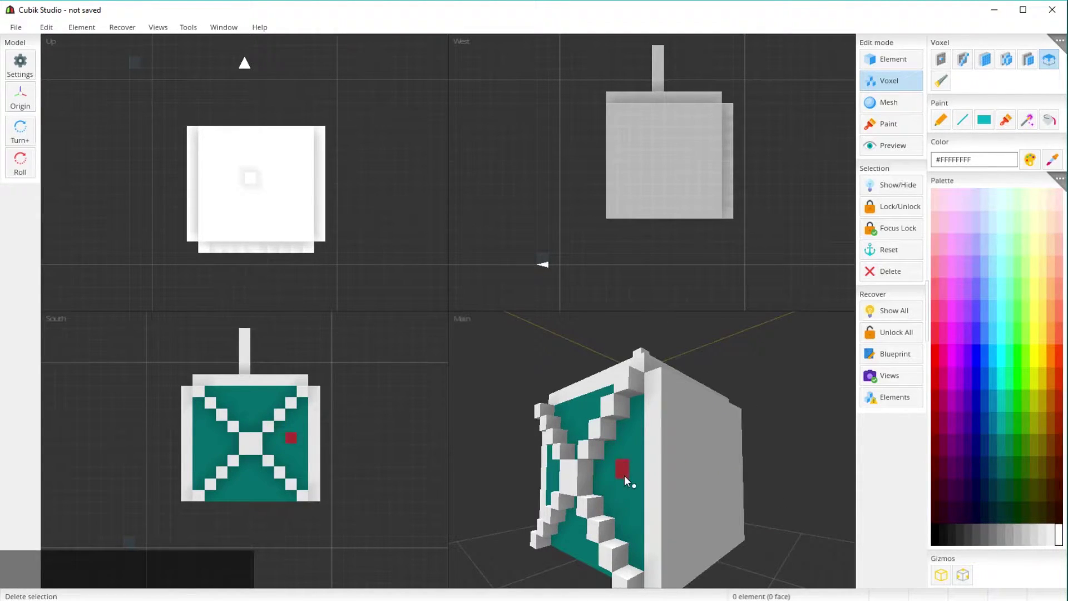
{"action": "right_click_drag", "start_coordinate": [624, 475], "coordinate": [698, 466]}
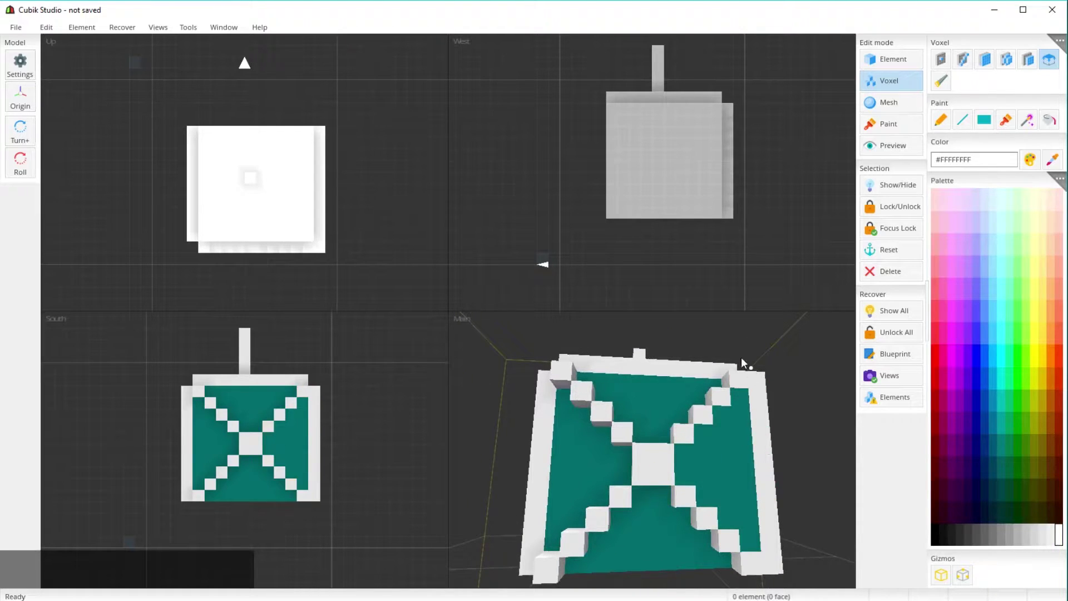
{"action": "right_click_drag", "start_coordinate": [679, 400], "coordinate": [759, 480]}
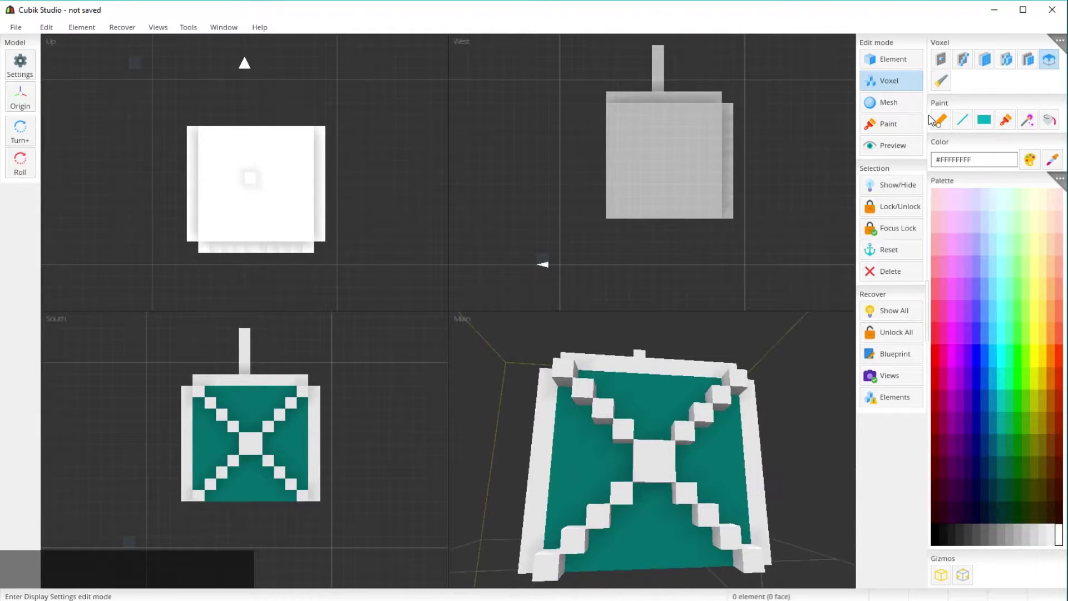
Step: Remove the top-left row of white frame voxels with the Pen tool, exposing teal
{"action": "left_click", "coordinate": [940, 81]}
{"action": "right_click_drag", "start_coordinate": [665, 375], "coordinate": [762, 408]}
{"action": "right_click_drag", "start_coordinate": [773, 445], "coordinate": [689, 416]}
{"action": "left_click", "coordinate": [566, 389]}
{"action": "right_click_drag", "start_coordinate": [566, 388], "coordinate": [589, 413]}
{"action": "left_click", "coordinate": [589, 413]}
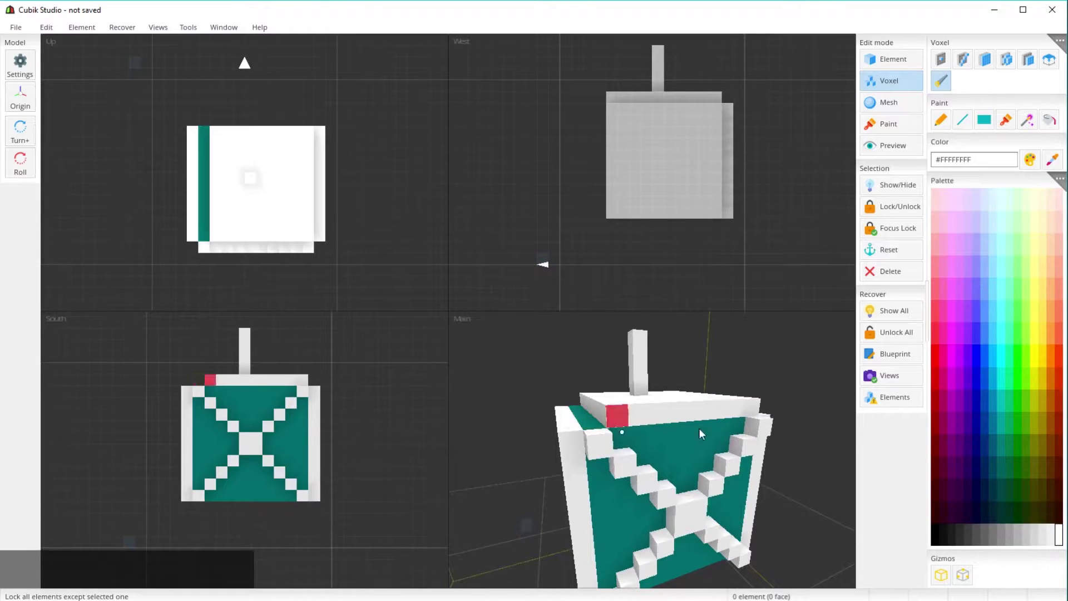
{"action": "right_click_drag", "start_coordinate": [632, 451], "coordinate": [708, 427]}
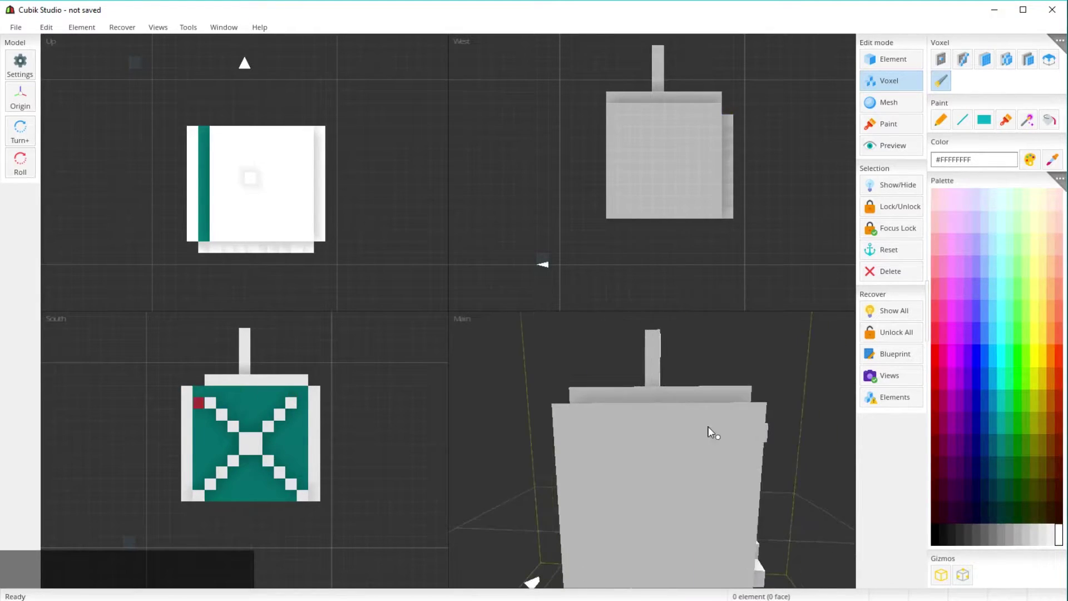
Step: Knock out a corner frame voxel on the cube
{"action": "left_click", "coordinate": [705, 439]}
{"action": "right_click_drag", "start_coordinate": [783, 451], "coordinate": [665, 462]}
{"action": "right_click_drag", "start_coordinate": [742, 388], "coordinate": [737, 426]}
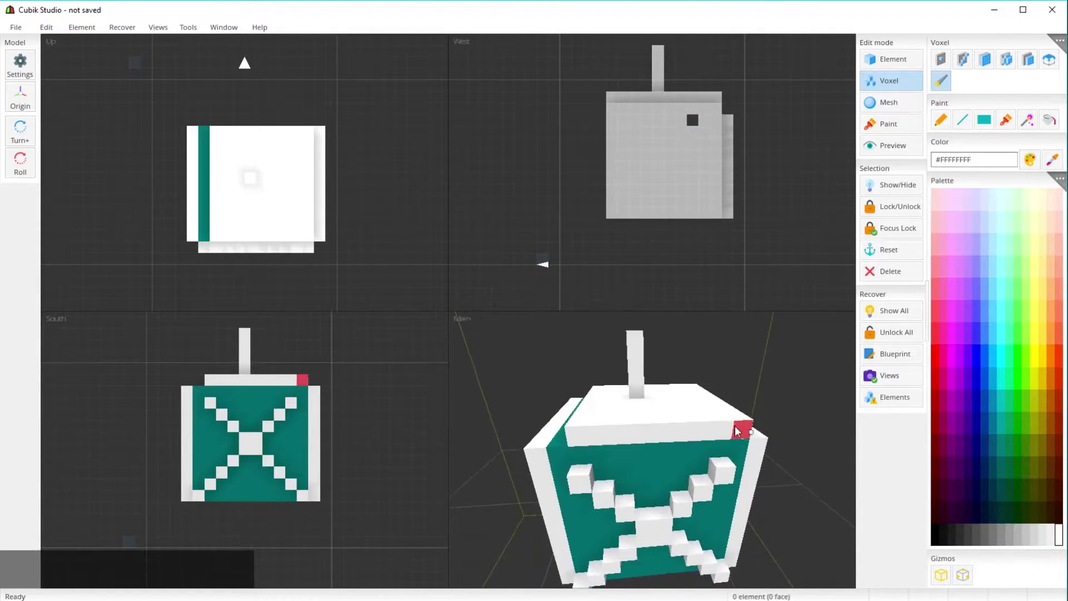
{"action": "right_click_drag", "start_coordinate": [594, 464], "coordinate": [679, 442]}
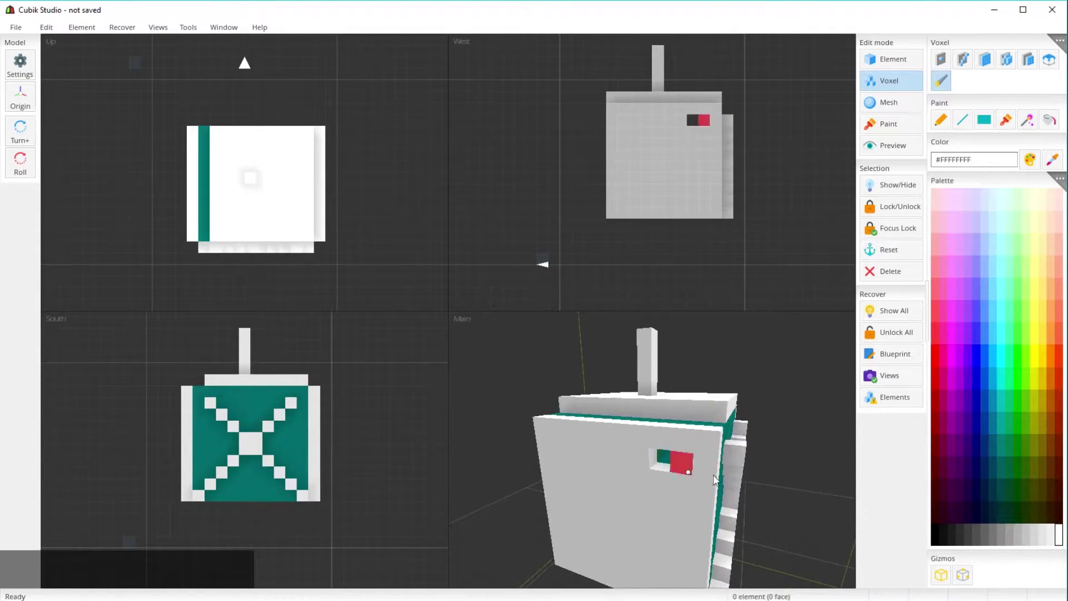
Step: Add teal voxels in a diagonal across the grey west face
{"action": "left_click", "coordinate": [946, 60]}
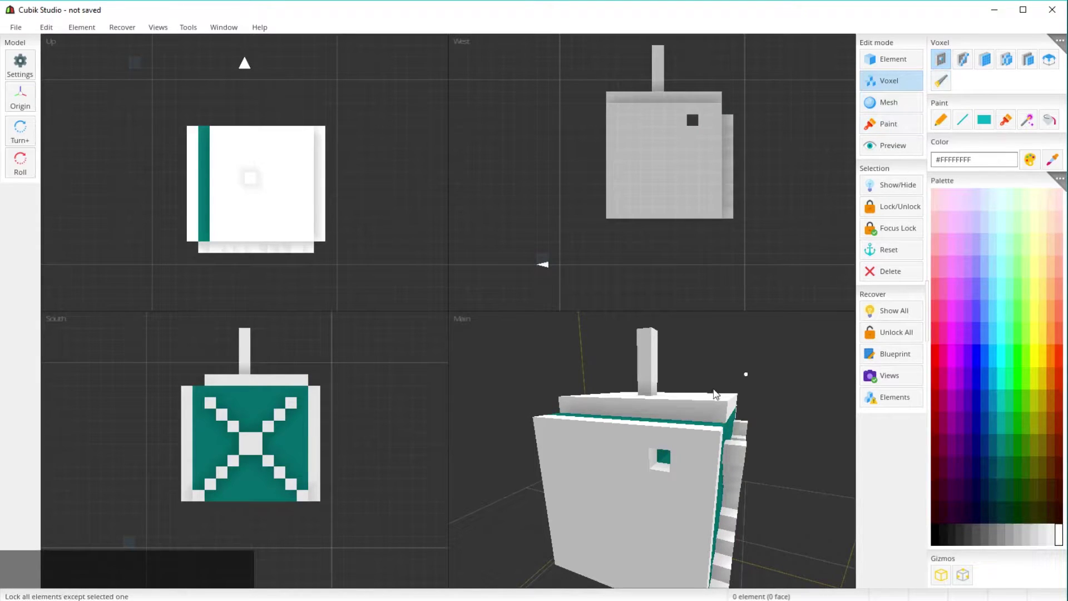
{"action": "right_click_drag", "start_coordinate": [715, 394], "coordinate": [746, 369]}
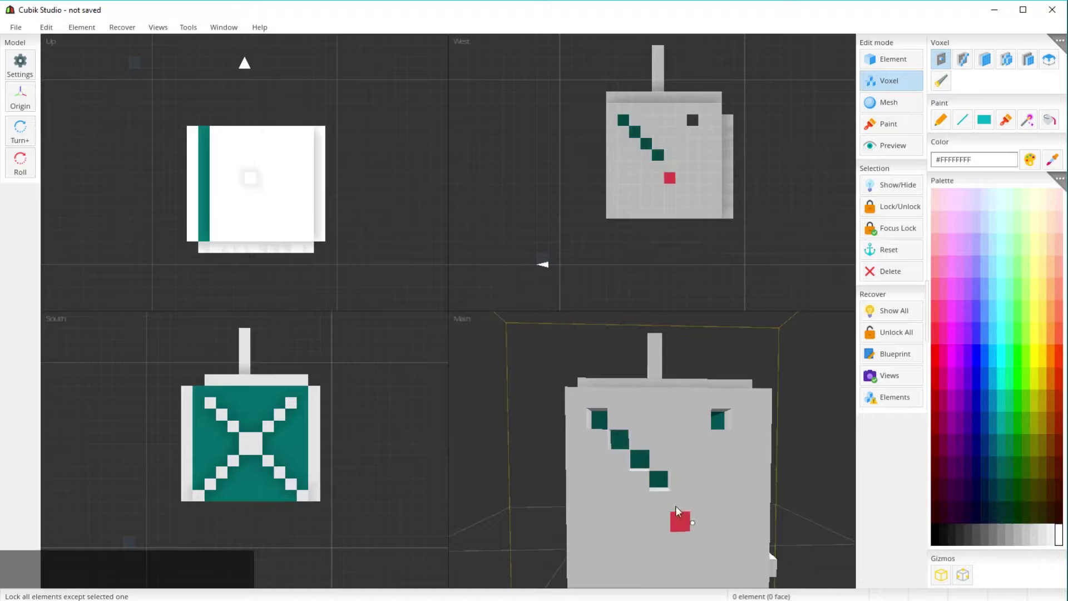
{"action": "left_click", "coordinate": [660, 481]}
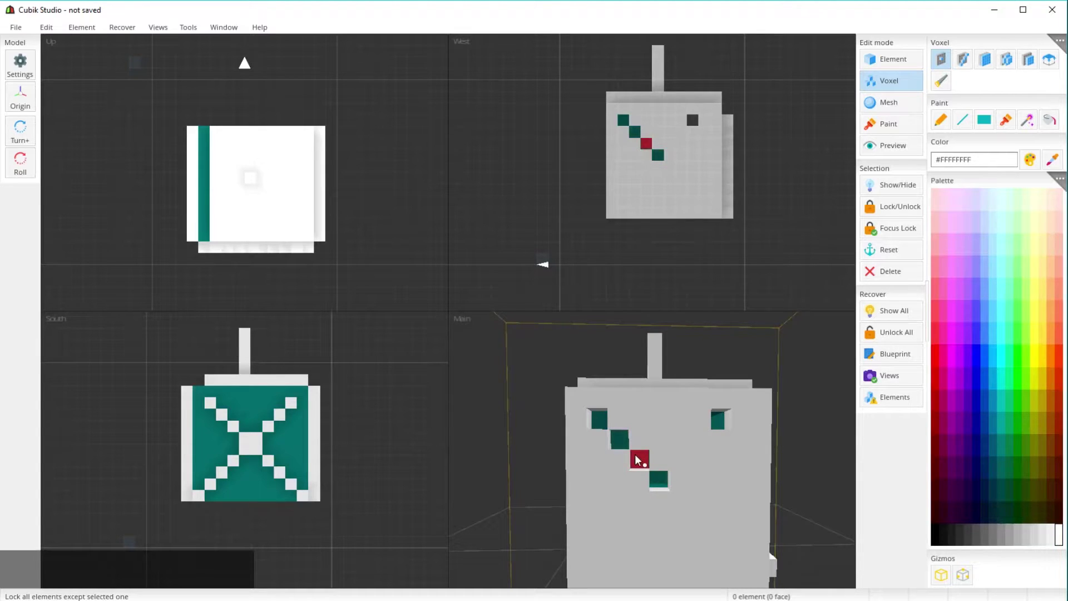
{"action": "left_click", "coordinate": [597, 424]}
{"action": "right_click_drag", "start_coordinate": [694, 386], "coordinate": [696, 368]}
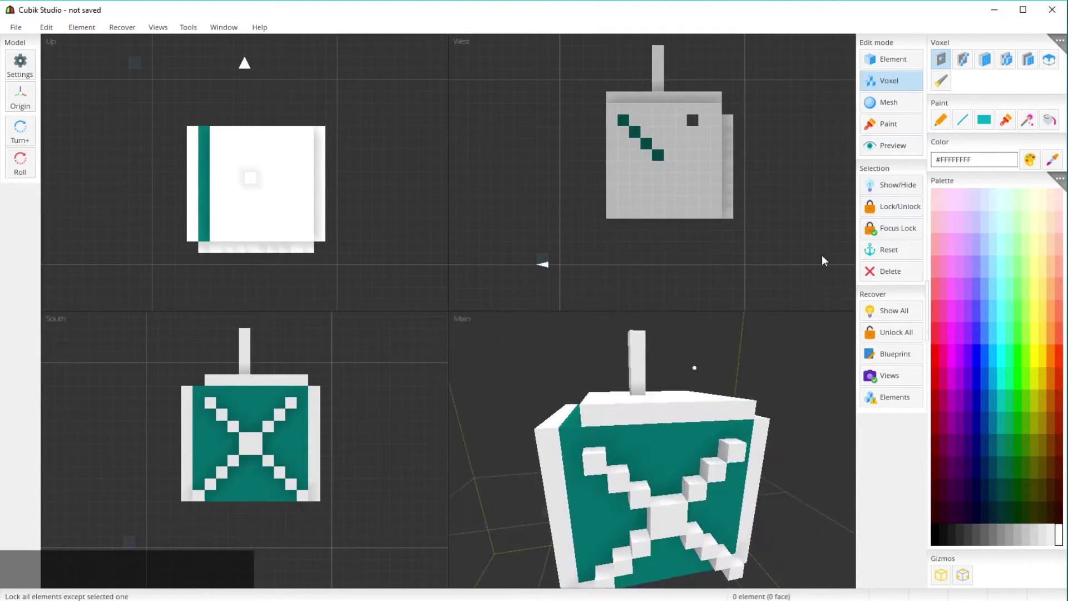
Step: With the line tool, fill a voxel beside the X's centre and remove one by its upper-left diagonal
{"action": "left_click", "coordinate": [964, 63]}
{"action": "right_click_drag", "start_coordinate": [688, 481], "coordinate": [696, 477]}
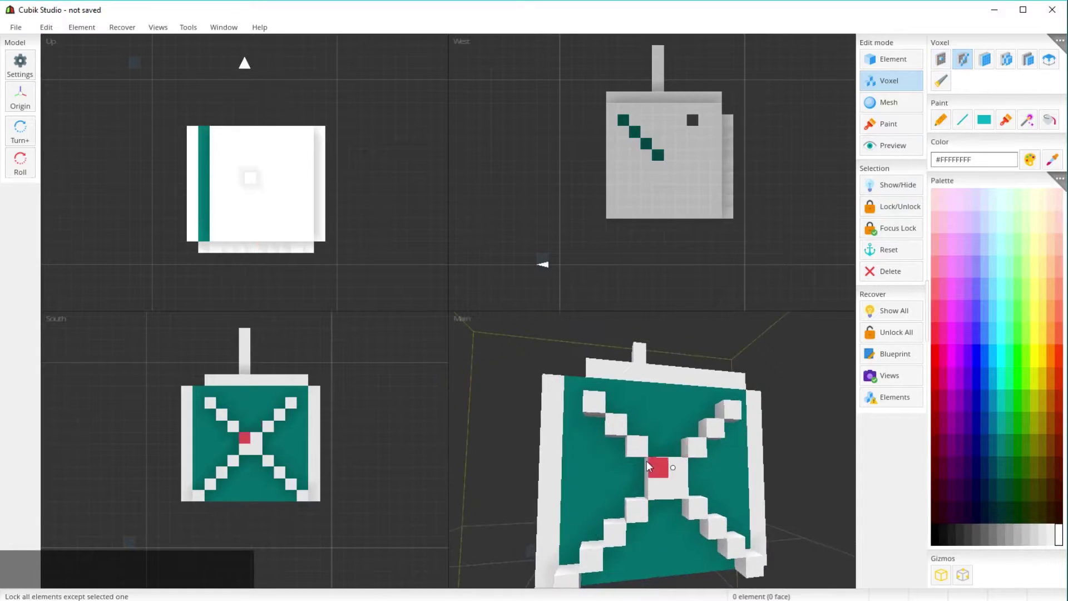
{"action": "left_click", "coordinate": [695, 476]}
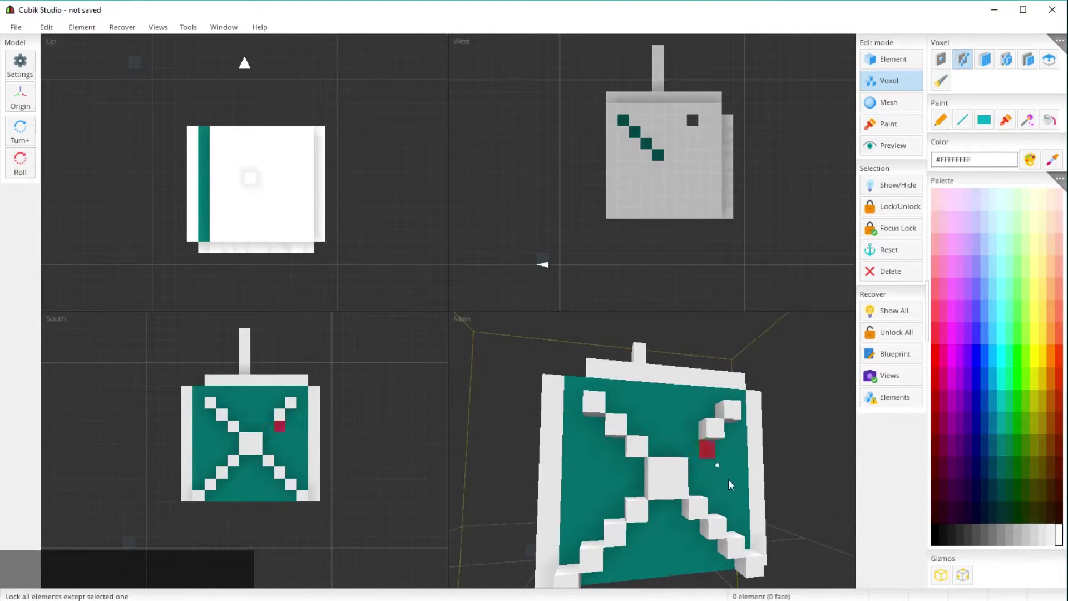
{"action": "right_click", "coordinate": [641, 426]}
{"action": "right_click_drag", "start_coordinate": [771, 458], "coordinate": [706, 463]}
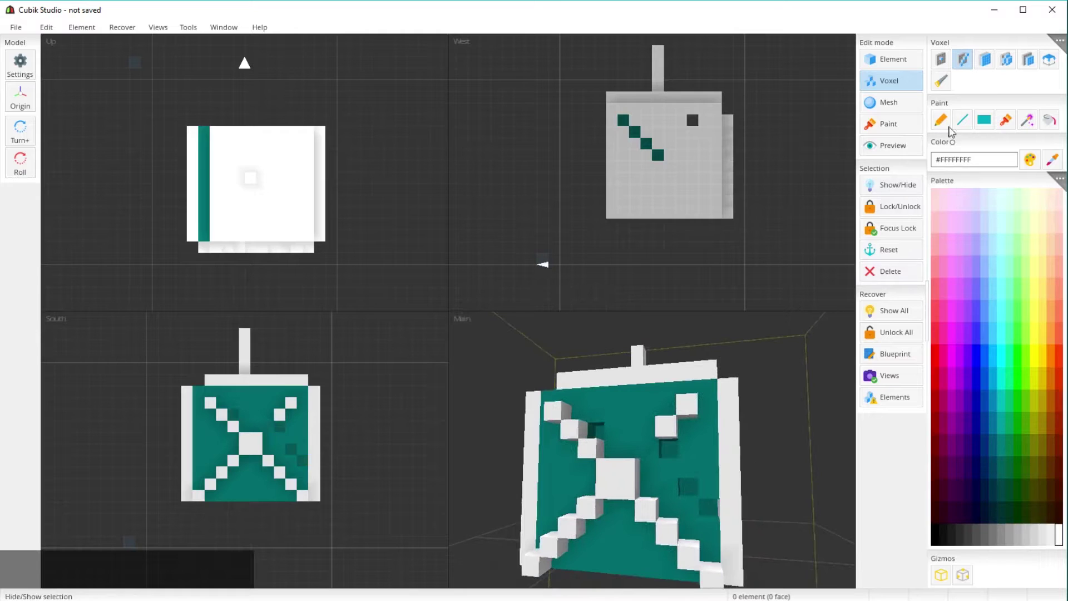
{"action": "left_click", "coordinate": [1029, 62]}
{"action": "left_click", "coordinate": [647, 408]}
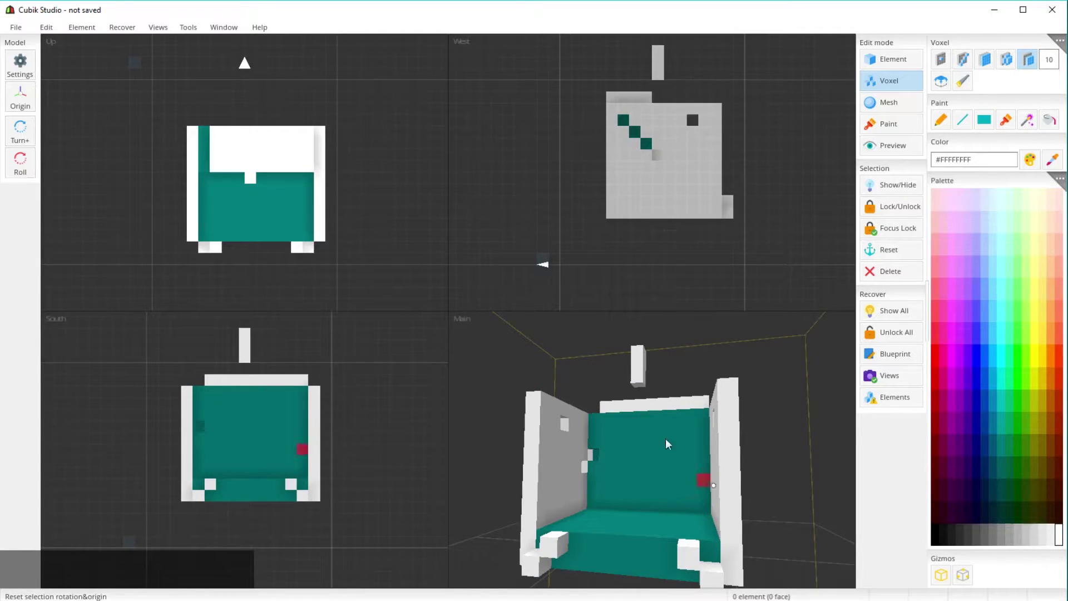
{"action": "key", "text": "ctrl+z"}
{"action": "right_click_drag", "start_coordinate": [690, 411], "coordinate": [699, 461]}
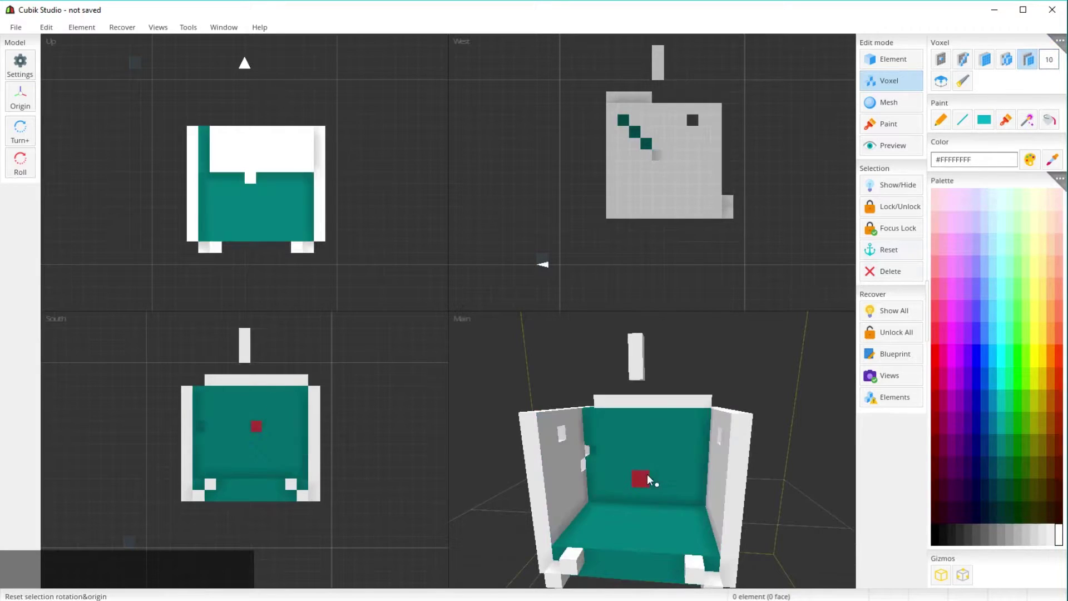
{"action": "left_click", "coordinate": [1005, 59]}
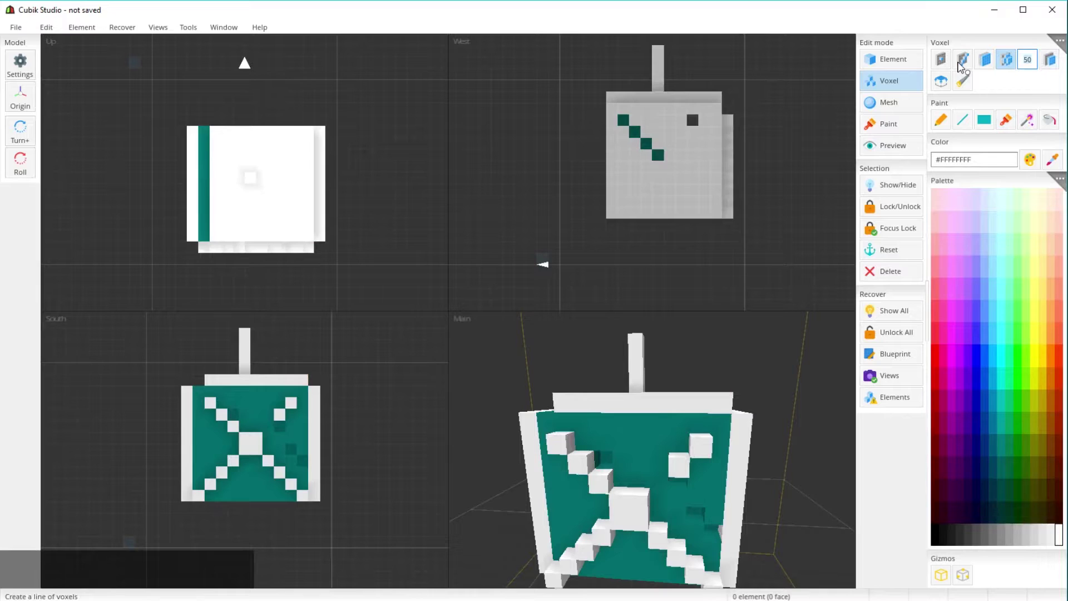
{"action": "left_click", "coordinate": [611, 471]}
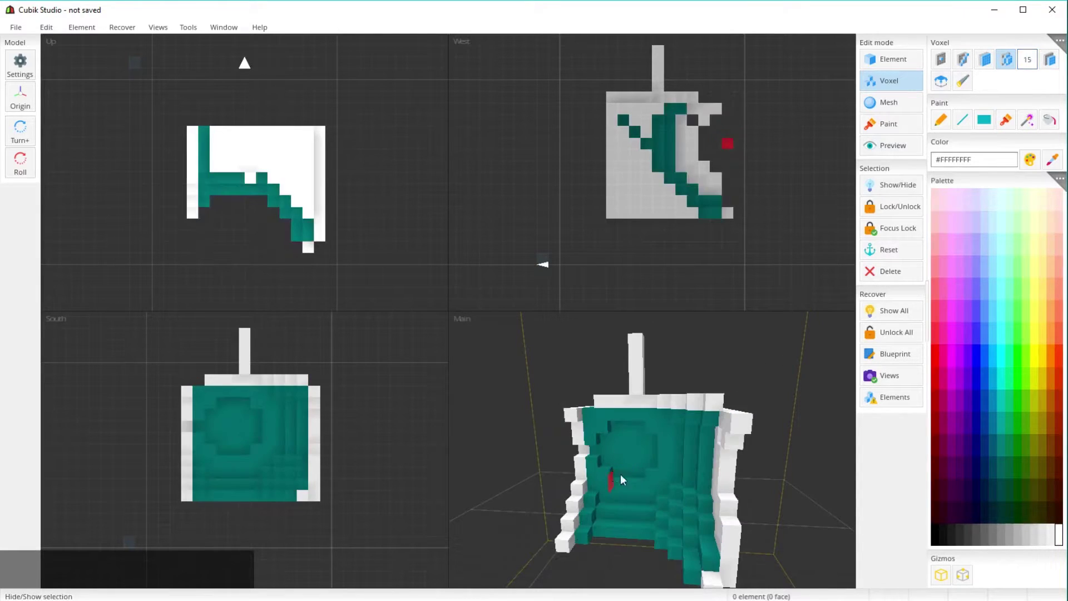
{"action": "key", "text": "ctrl+z"}
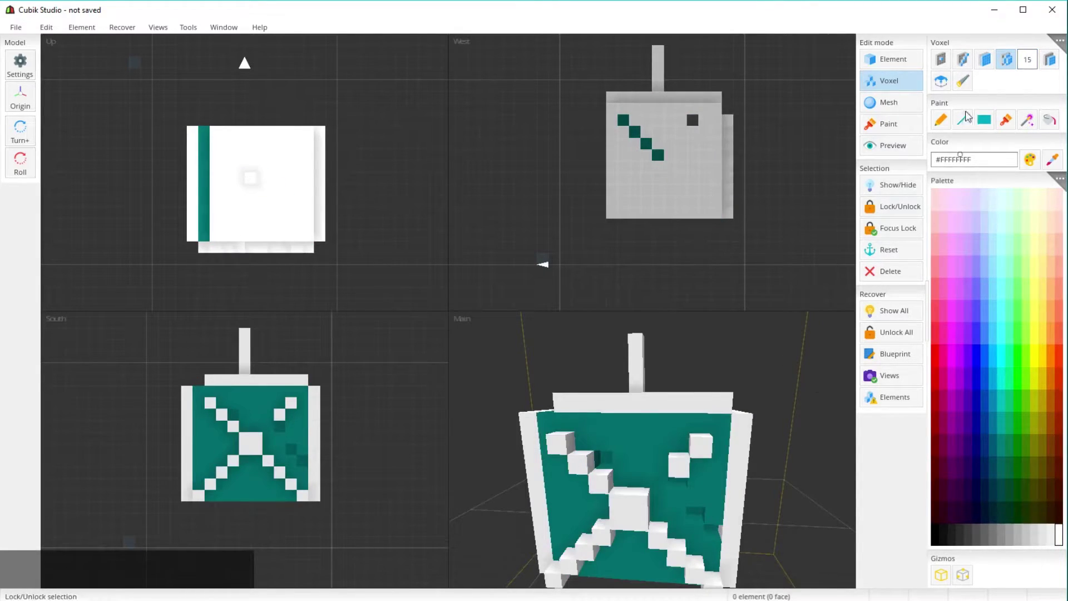
Step: Test pushing in the side face and removing the top front row, undoing both
{"action": "right_click_drag", "start_coordinate": [839, 333], "coordinate": [729, 353]}
{"action": "left_click", "coordinate": [696, 473]}
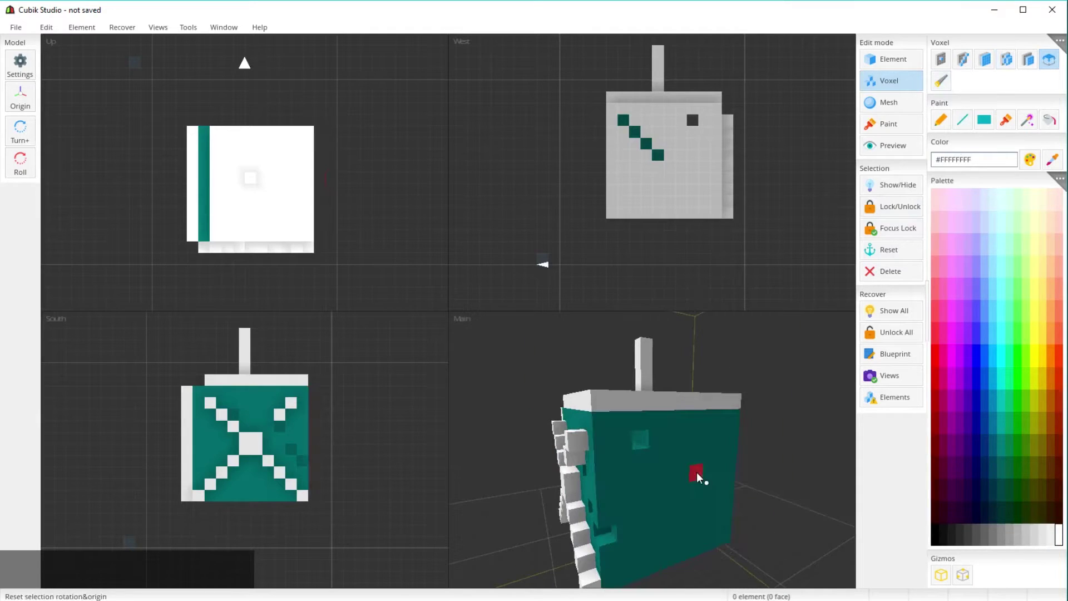
{"action": "left_click_drag", "start_coordinate": [696, 467], "coordinate": [630, 480]}
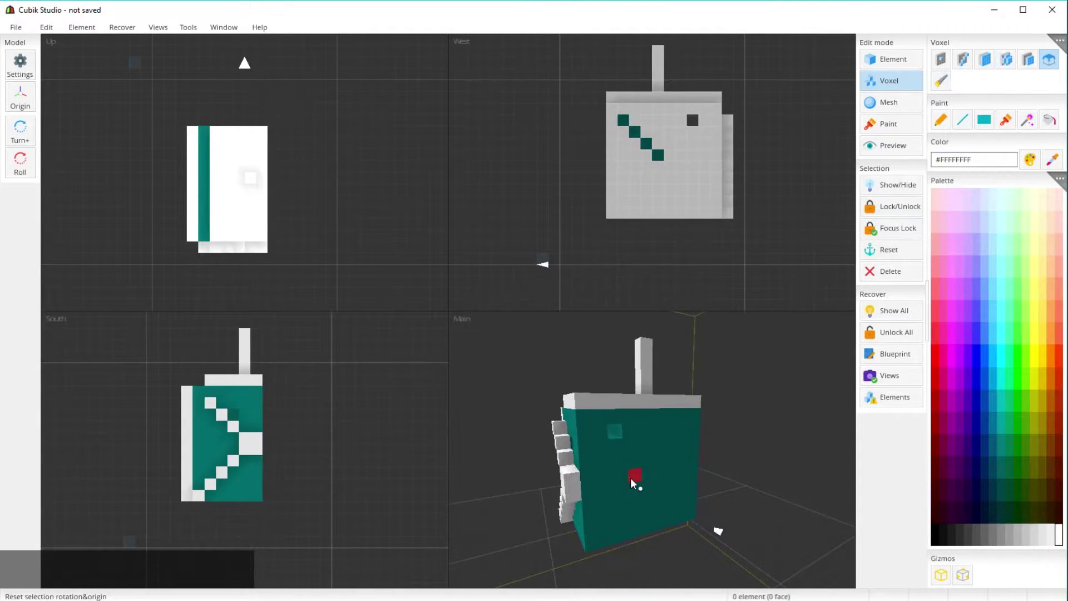
{"action": "key", "text": "ctrl+z"}
{"action": "key", "text": "ctrl+z"}
{"action": "key", "text": "ctrl+z"}
{"action": "key", "text": "ctrl+z"}
{"action": "right_click_drag", "start_coordinate": [594, 426], "coordinate": [665, 469]}
{"action": "left_click", "coordinate": [984, 61]}
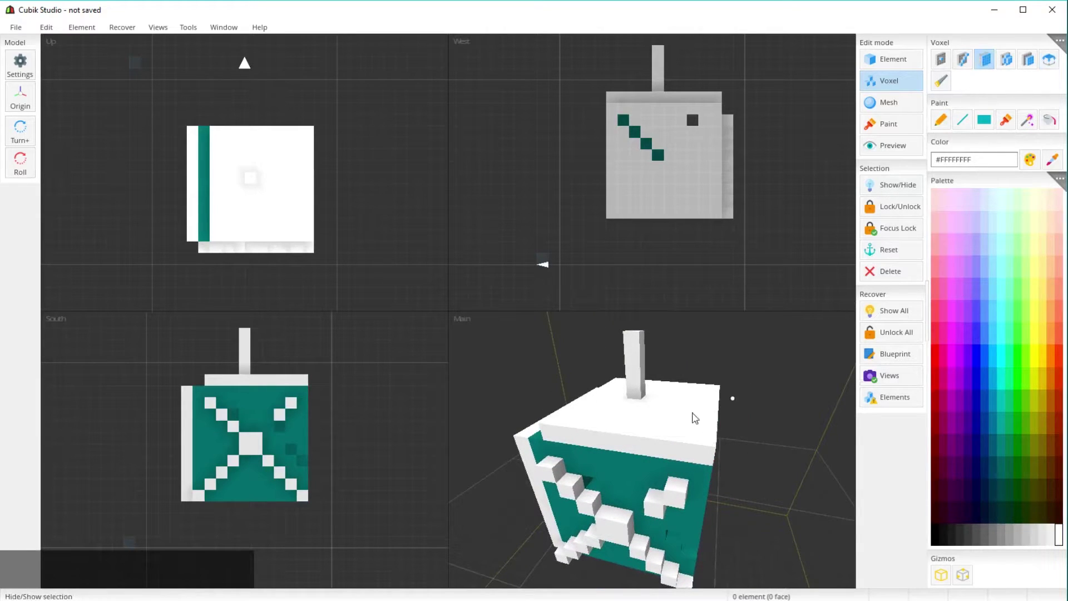
{"action": "left_click", "coordinate": [685, 451]}
{"action": "left_click_drag", "start_coordinate": [704, 448], "coordinate": [585, 437]}
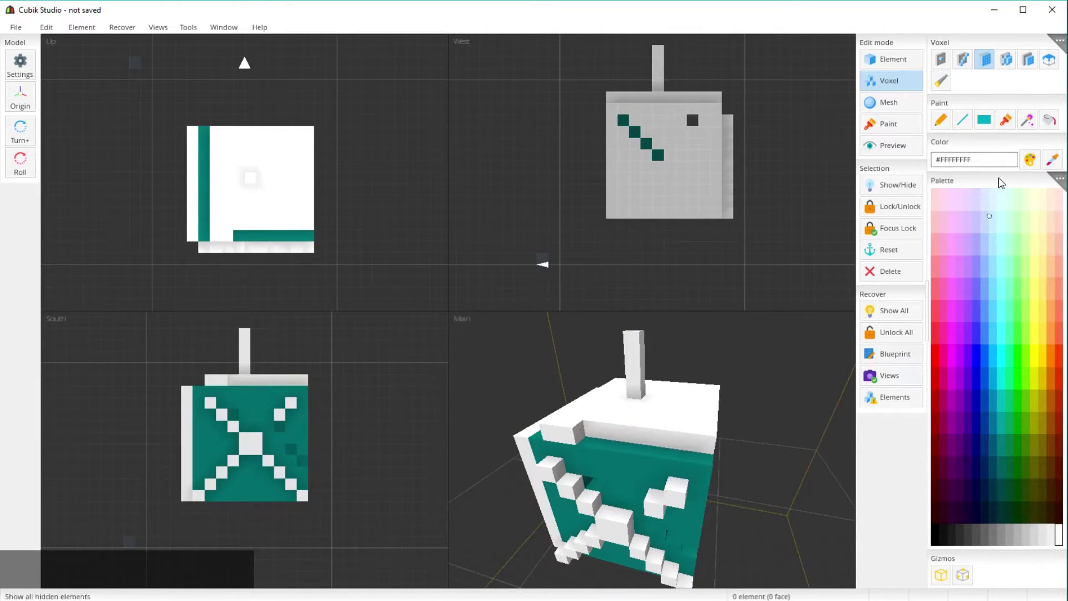
{"action": "key", "text": "ctrl+z"}
{"action": "key", "text": "ctrl+z"}
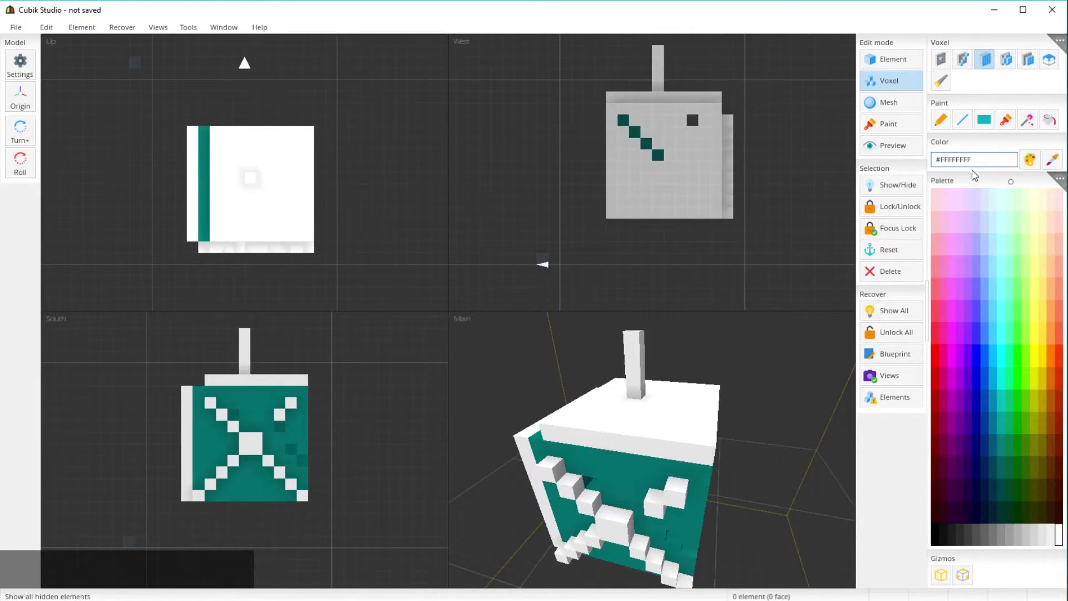
Step: Remove the bottom voxel of the pillar on top of the cube
{"action": "left_click", "coordinate": [947, 122]}
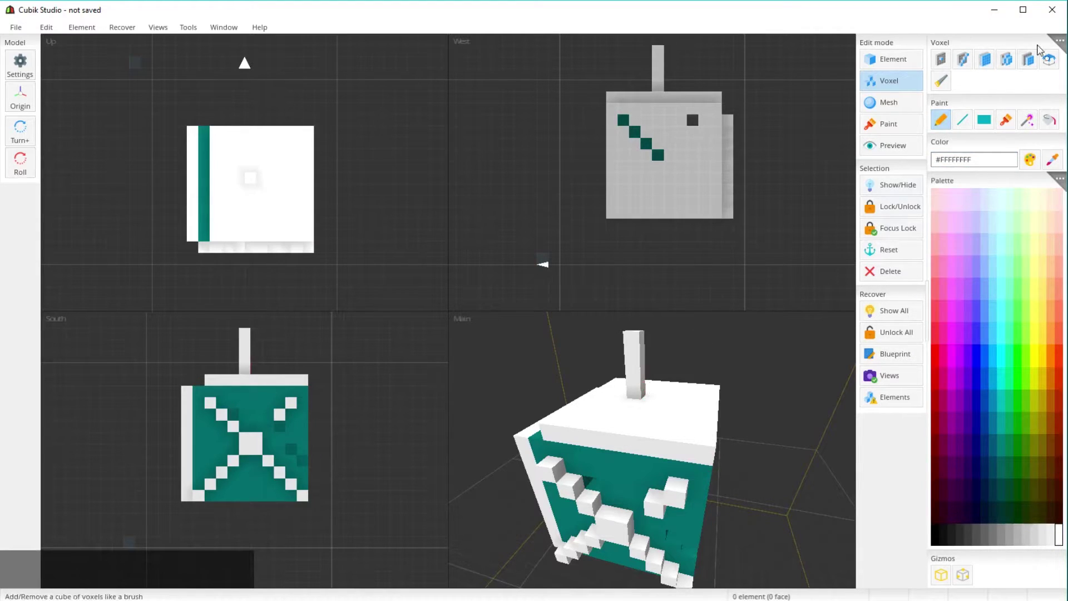
{"action": "left_click", "coordinate": [941, 60]}
{"action": "left_click", "coordinate": [635, 392]}
{"action": "right_click_drag", "start_coordinate": [629, 339], "coordinate": [708, 339]}
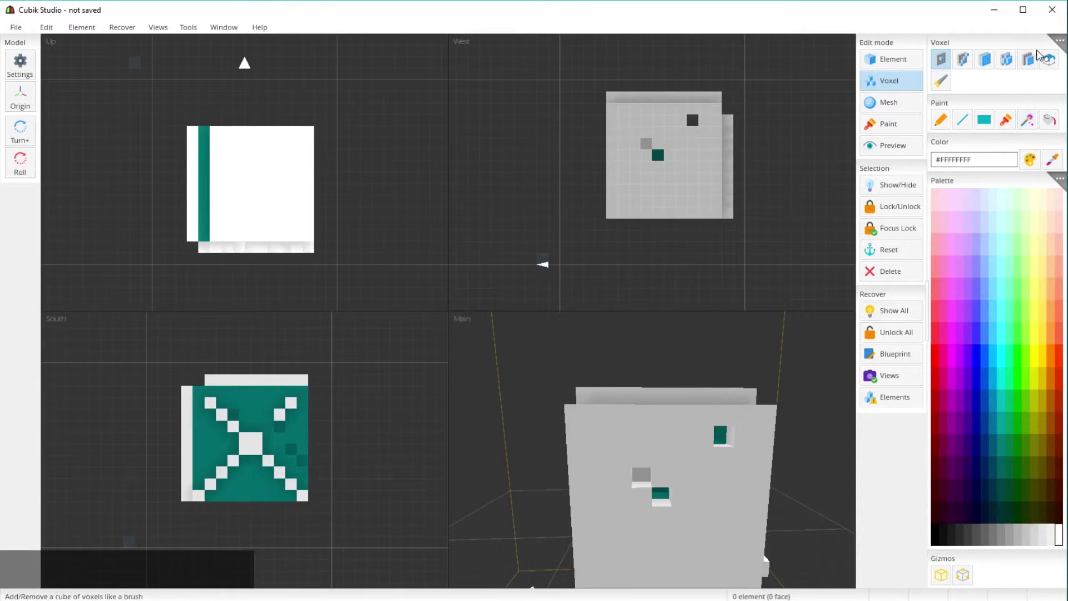
Step: Use Extrude to flatten the protruding voxel and fill the hole in the west wall
{"action": "left_click", "coordinate": [984, 59]}
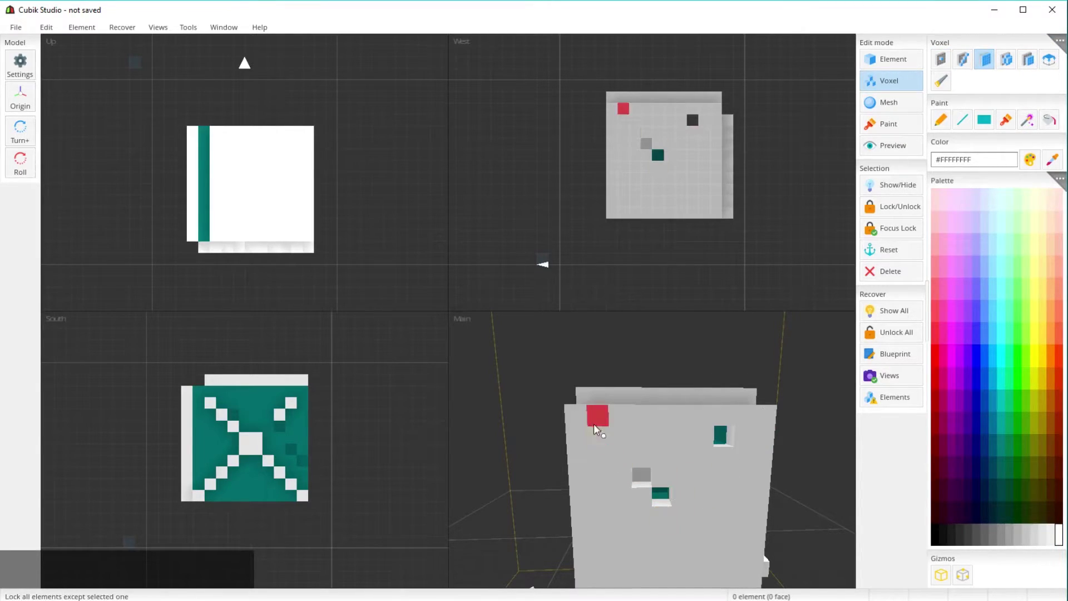
{"action": "left_click", "coordinate": [1053, 64]}
{"action": "left_click", "coordinate": [641, 475]}
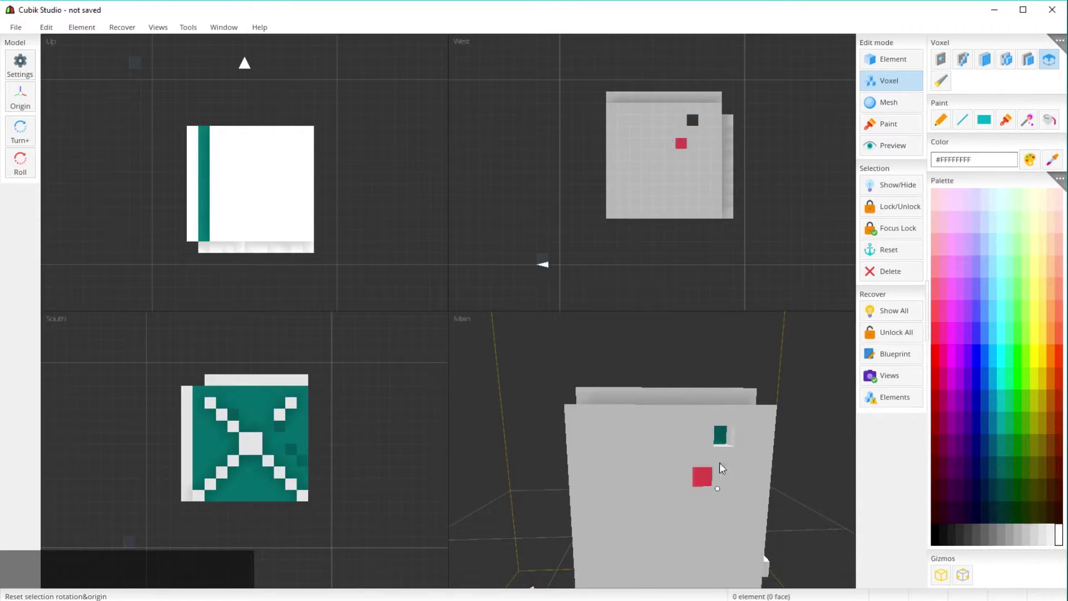
{"action": "left_click", "coordinate": [732, 436]}
{"action": "middle_click_drag", "start_coordinate": [769, 418], "coordinate": [785, 422]}
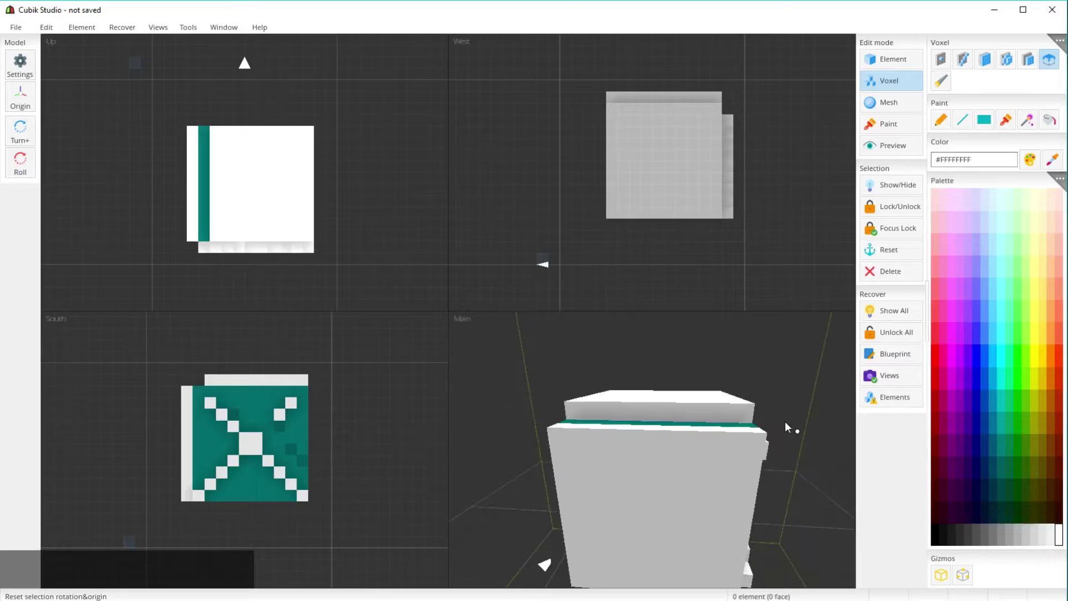
Step: Extrude the top layer's front one row and test a white diagonal line on the X face
{"action": "left_click", "coordinate": [594, 409]}
{"action": "right_click_drag", "start_coordinate": [796, 415], "coordinate": [622, 389]}
{"action": "right_click_drag", "start_coordinate": [693, 443], "coordinate": [785, 436]}
{"action": "left_click", "coordinate": [964, 60]}
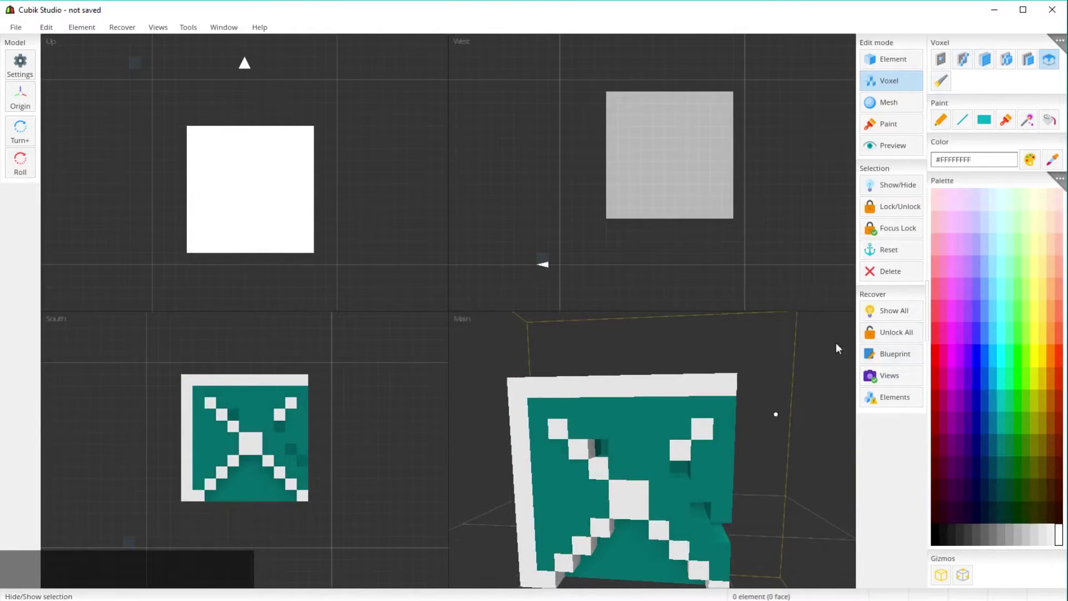
{"action": "left_click", "coordinate": [960, 56]}
{"action": "left_click_drag", "start_coordinate": [531, 395], "coordinate": [724, 590]}
{"action": "right_click_drag", "start_coordinate": [786, 510], "coordinate": [791, 482]}
Step: Erase the X's arms, centre block and edge voxels with the round sphere brush
{"action": "right_click_drag", "start_coordinate": [650, 398], "coordinate": [709, 384]}
{"action": "left_click", "coordinate": [940, 81]}
{"action": "right_click_drag", "start_coordinate": [609, 417], "coordinate": [743, 425]}
{"action": "left_click_drag", "start_coordinate": [752, 419], "coordinate": [754, 506]}
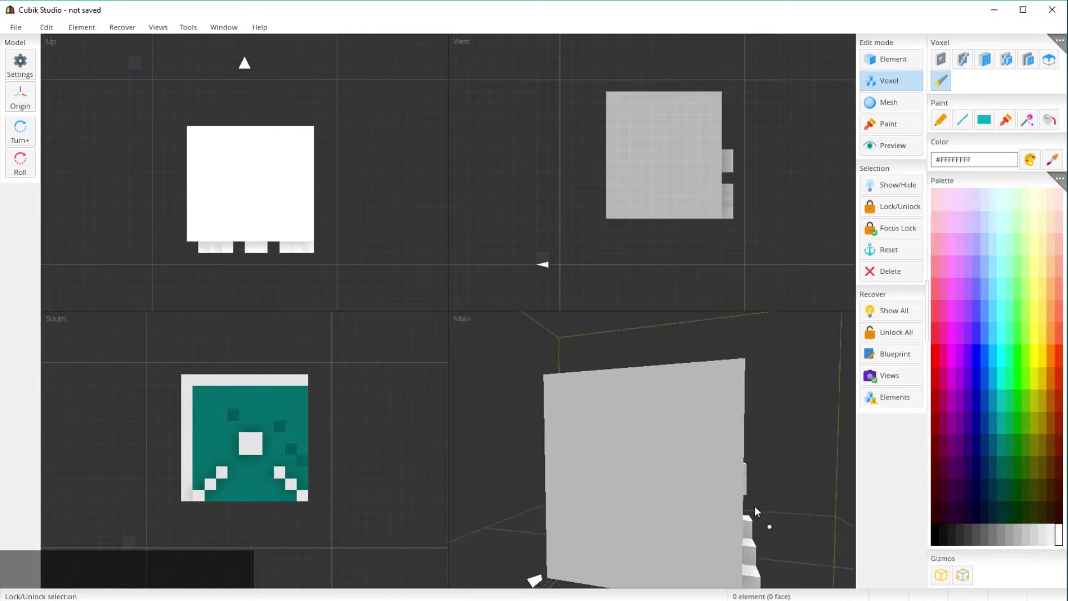
{"action": "right_click_drag", "start_coordinate": [755, 506], "coordinate": [744, 473]}
{"action": "left_click_drag", "start_coordinate": [744, 472], "coordinate": [743, 469]}
{"action": "left_click_drag", "start_coordinate": [739, 556], "coordinate": [746, 511]}
Step: Erase the last stray white voxels, then destroy all voxels via Destroy Voxels
{"action": "right_click_drag", "start_coordinate": [758, 498], "coordinate": [694, 506]}
{"action": "scroll", "coordinate": [694, 506], "scroll_direction": "down", "scroll_amount": 2}
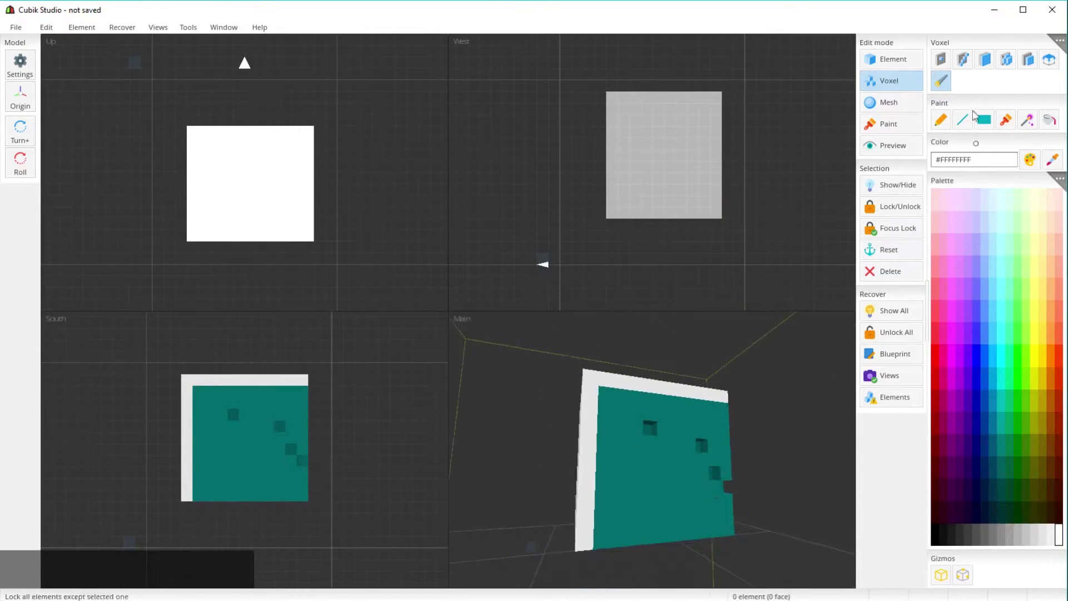
{"action": "left_click", "coordinate": [1054, 41]}
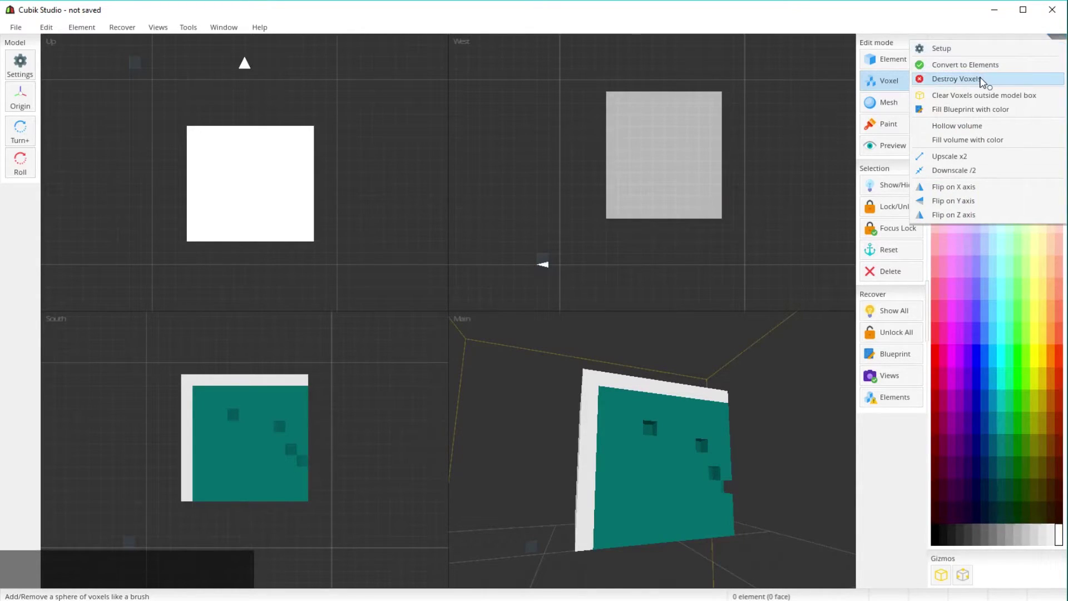
{"action": "left_click", "coordinate": [984, 79]}
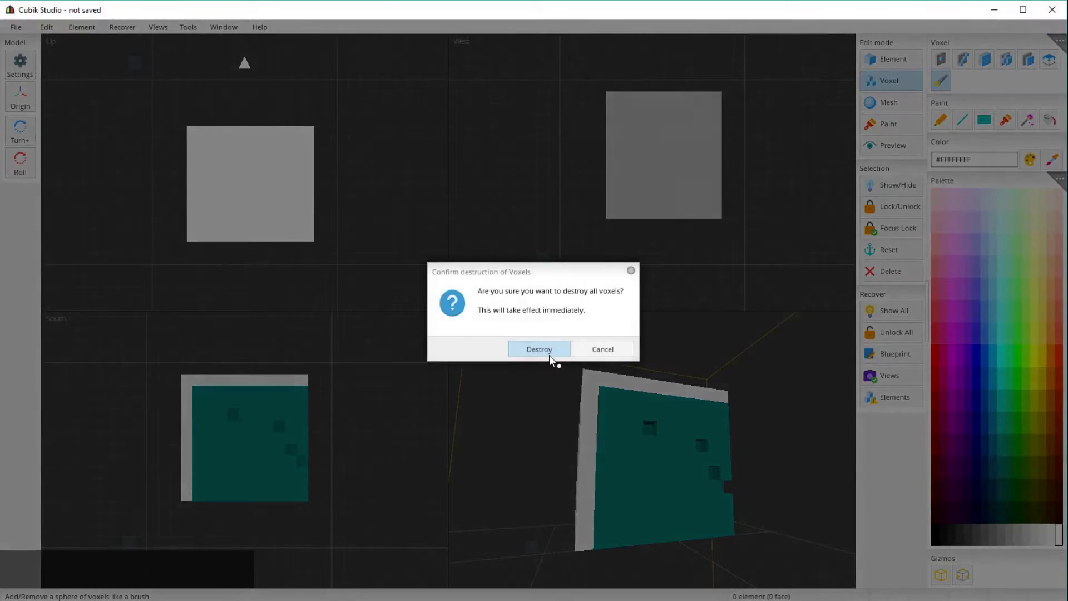
{"action": "left_click", "coordinate": [543, 351]}
Step: Undo the destruction to restore the teal-faced cube with white top and left edges
{"action": "mouse_move", "coordinate": [703, 453]}
{"action": "middle_mouse_down"}
{"action": "mouse_move", "coordinate": [743, 526]}
{"action": "mouse_move", "coordinate": [650, 471]}
{"action": "mouse_move", "coordinate": [664, 459]}
{"action": "middle_mouse_up"}
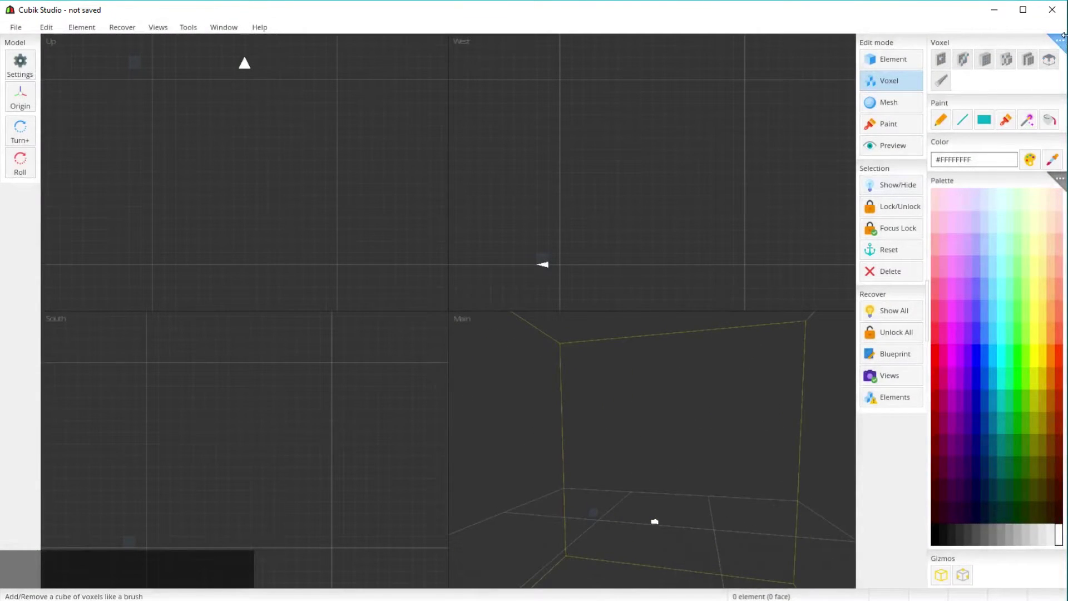
{"action": "left_click", "coordinate": [1059, 40]}
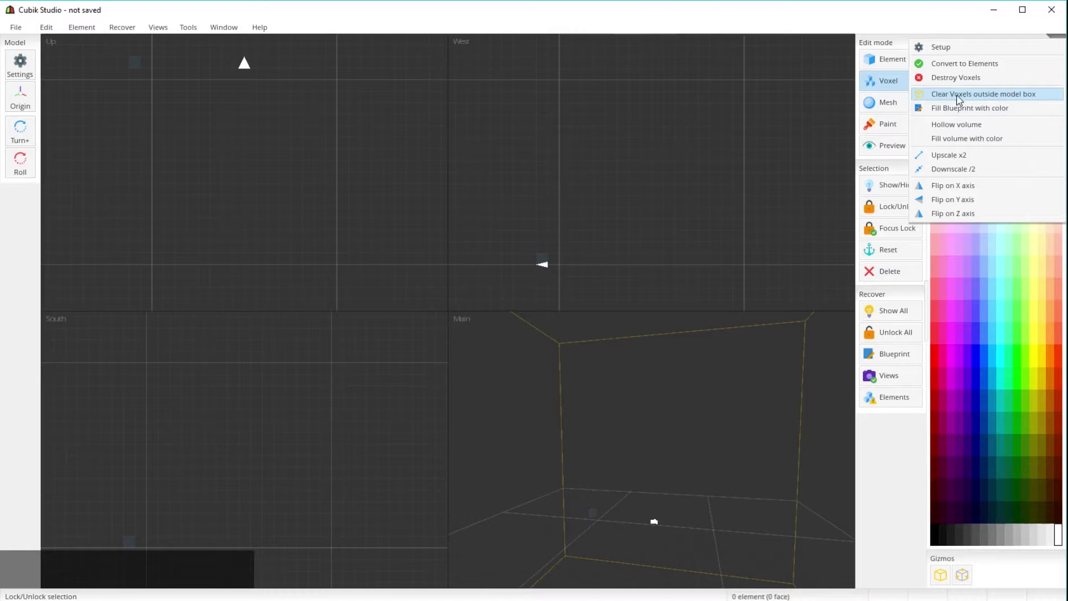
{"action": "left_click", "coordinate": [697, 434]}
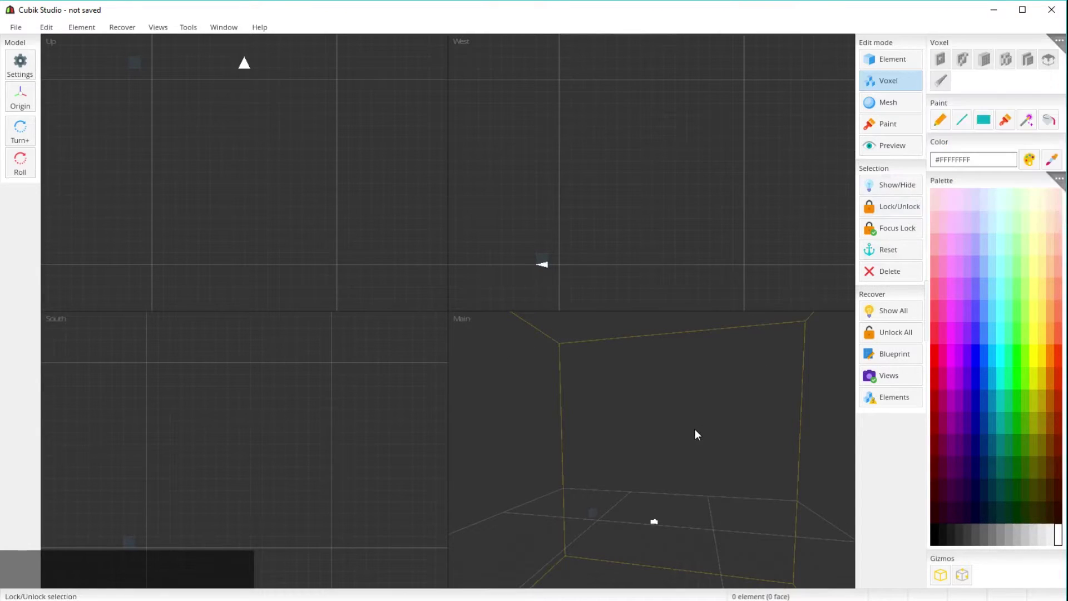
{"action": "key", "text": "ctrl+z"}
{"action": "middle_click_drag", "start_coordinate": [727, 470], "coordinate": [751, 475]}
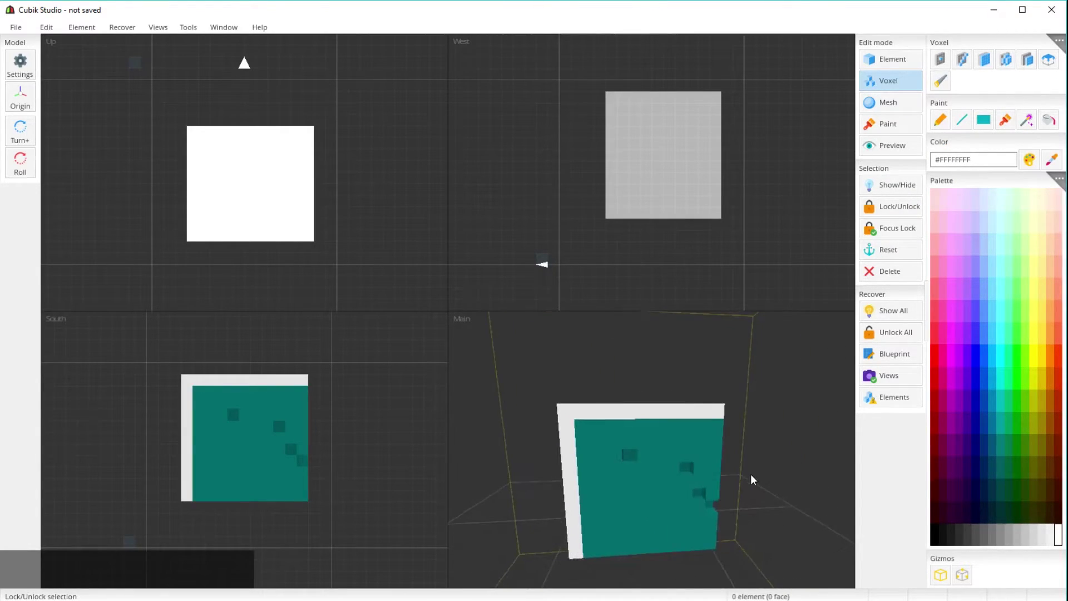
{"action": "right_click_drag", "start_coordinate": [751, 478], "coordinate": [752, 491]}
Step: Place a size-20 white cube over the model and turn it to face front
{"action": "left_click", "coordinate": [1028, 62]}
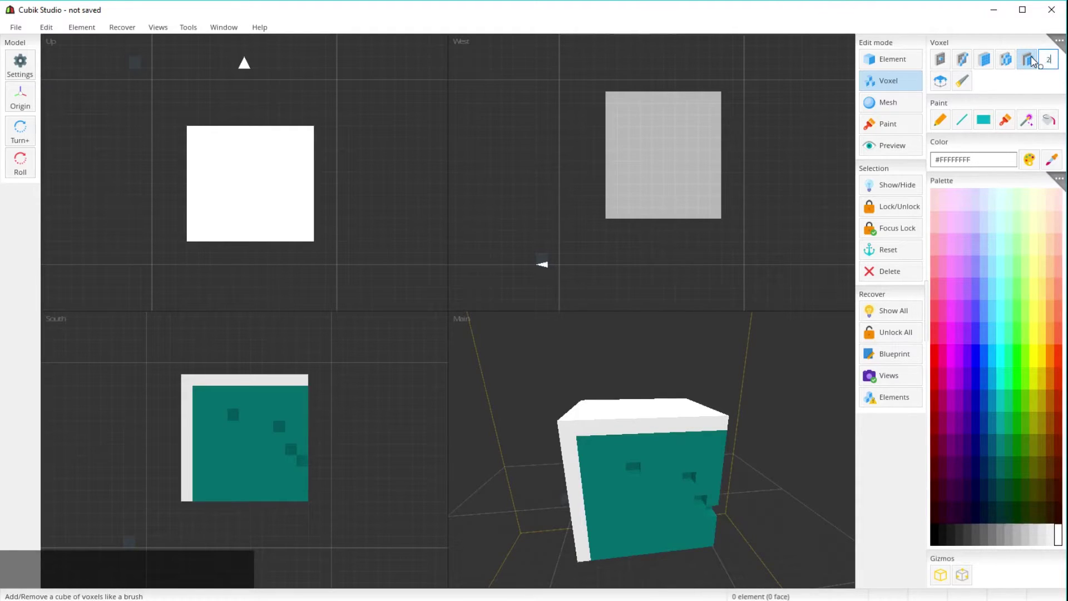
{"action": "left_click", "coordinate": [665, 459]}
{"action": "middle_click_drag", "start_coordinate": [713, 427], "coordinate": [687, 434]}
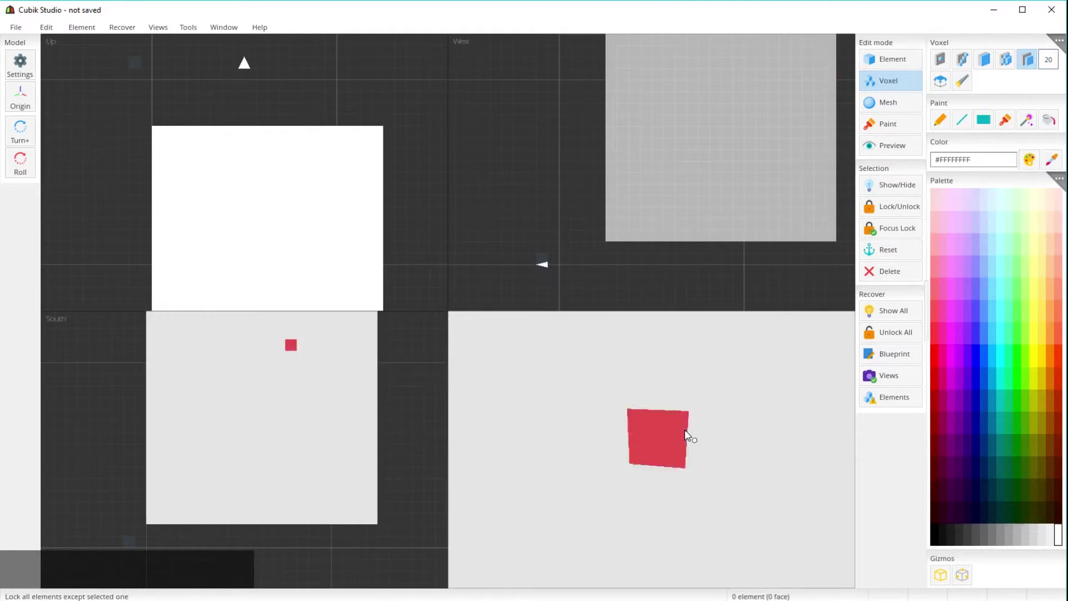
{"action": "scroll", "coordinate": [687, 432], "scroll_direction": "down", "scroll_amount": 5}
{"action": "right_click_drag", "start_coordinate": [689, 432], "coordinate": [805, 402]}
Step: Draw the two tall black eyes as vertical voxel lines
{"action": "left_click", "coordinate": [940, 59]}
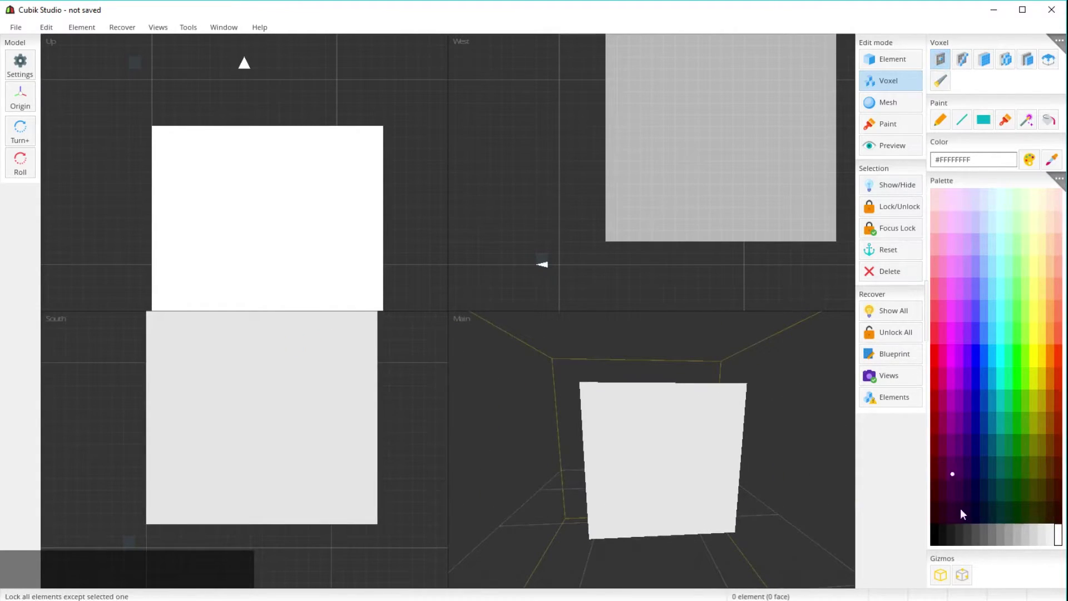
{"action": "left_click_drag", "start_coordinate": [645, 413], "coordinate": [645, 471]}
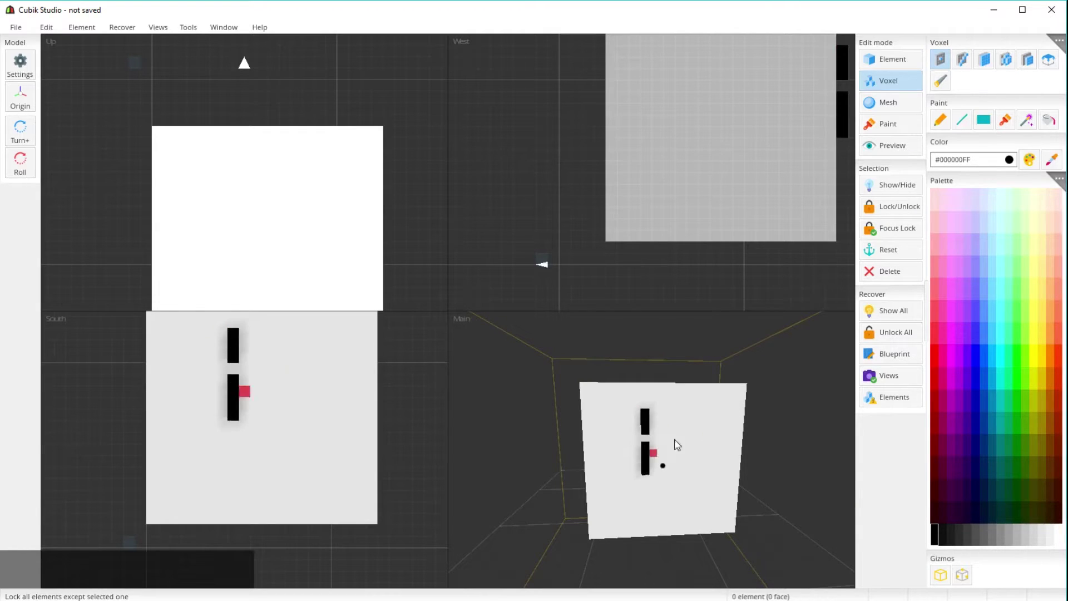
{"action": "key", "text": "ctrl+z"}
{"action": "left_click_drag", "start_coordinate": [645, 414], "coordinate": [646, 466]}
{"action": "left_click_drag", "start_coordinate": [697, 409], "coordinate": [695, 470]}
{"action": "key", "text": "ctrl+z"}
{"action": "key", "text": "ctrl+z"}
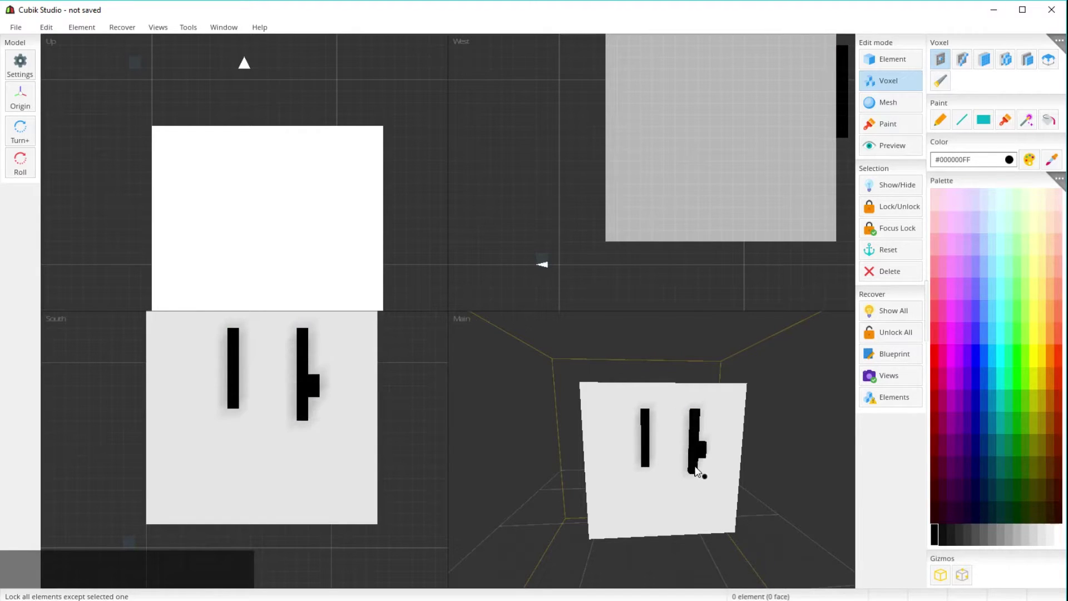
{"action": "key", "text": "ctrl+z"}
{"action": "left_click", "coordinate": [961, 59]}
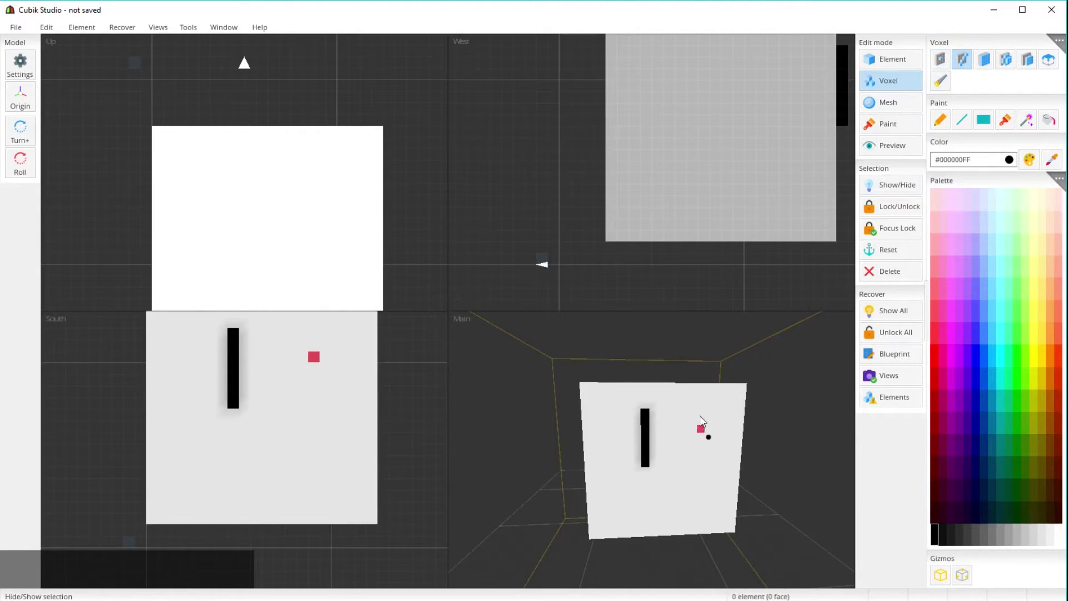
{"action": "mouse_move", "coordinate": [701, 415]}
{"action": "left_mouse_down"}
{"action": "mouse_move", "coordinate": [712, 456]}
{"action": "mouse_move", "coordinate": [702, 466]}
{"action": "left_mouse_up"}
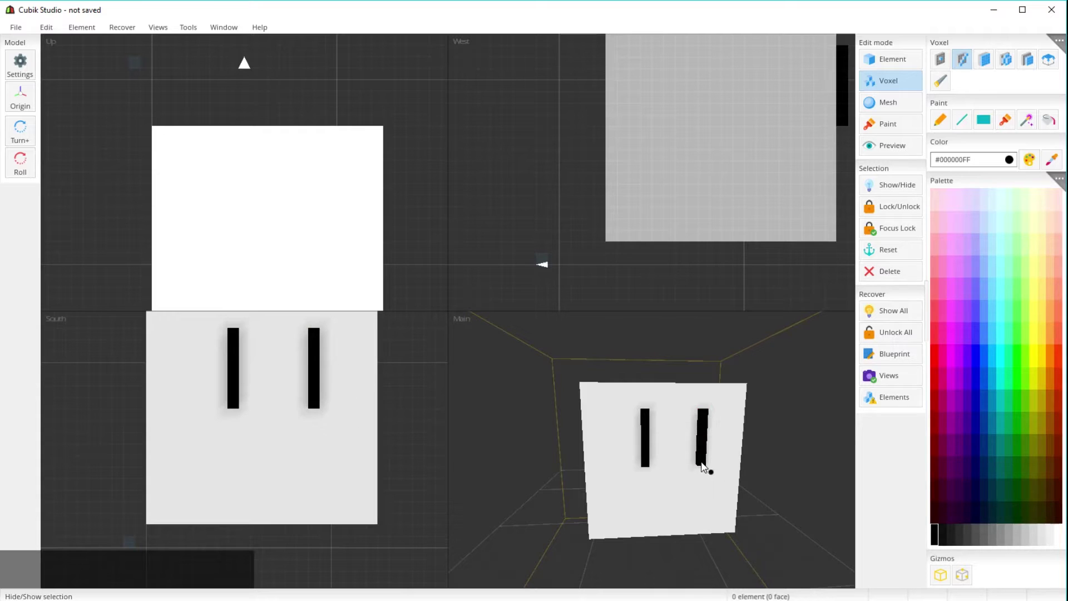
Step: Draw a wide black smile across the lower face and brows near the top edge
{"action": "right_click_drag", "start_coordinate": [703, 467], "coordinate": [741, 483]}
{"action": "mouse_move", "coordinate": [593, 485]}
{"action": "left_mouse_down"}
{"action": "mouse_move", "coordinate": [671, 517]}
{"action": "mouse_move", "coordinate": [723, 487]}
{"action": "left_mouse_up"}
{"action": "mouse_move", "coordinate": [778, 466]}
{"action": "right_mouse_down"}
{"action": "mouse_move", "coordinate": [727, 453]}
{"action": "mouse_move", "coordinate": [758, 436]}
{"action": "right_mouse_up"}
{"action": "left_click_drag", "start_coordinate": [623, 374], "coordinate": [707, 376]}
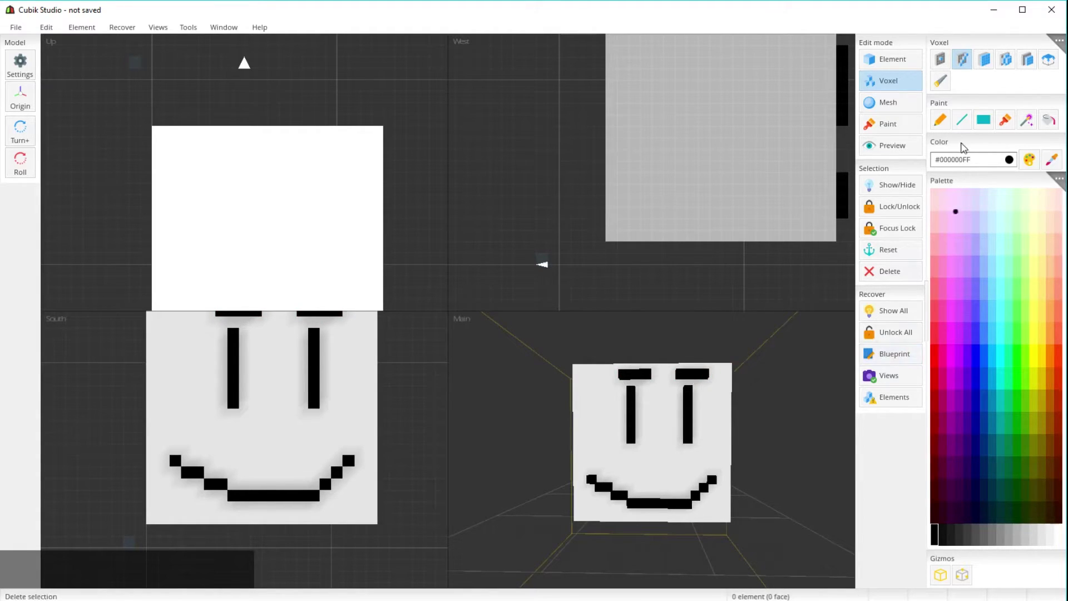
{"action": "left_click", "coordinate": [940, 120]}
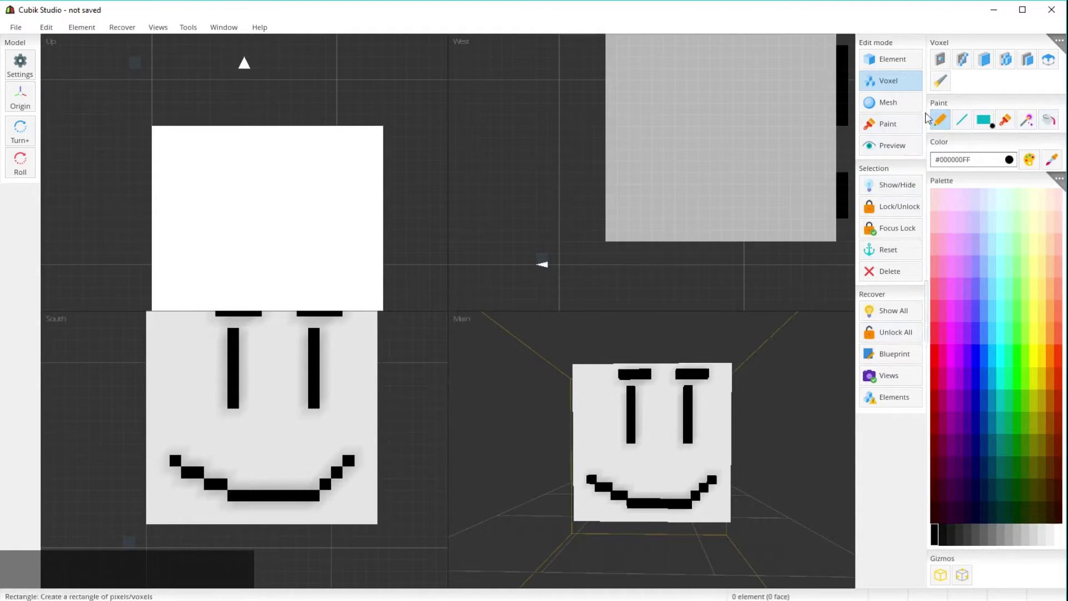
Step: Draw blue tear streaks from under both eyes down to the mouth
{"action": "left_click", "coordinate": [887, 128]}
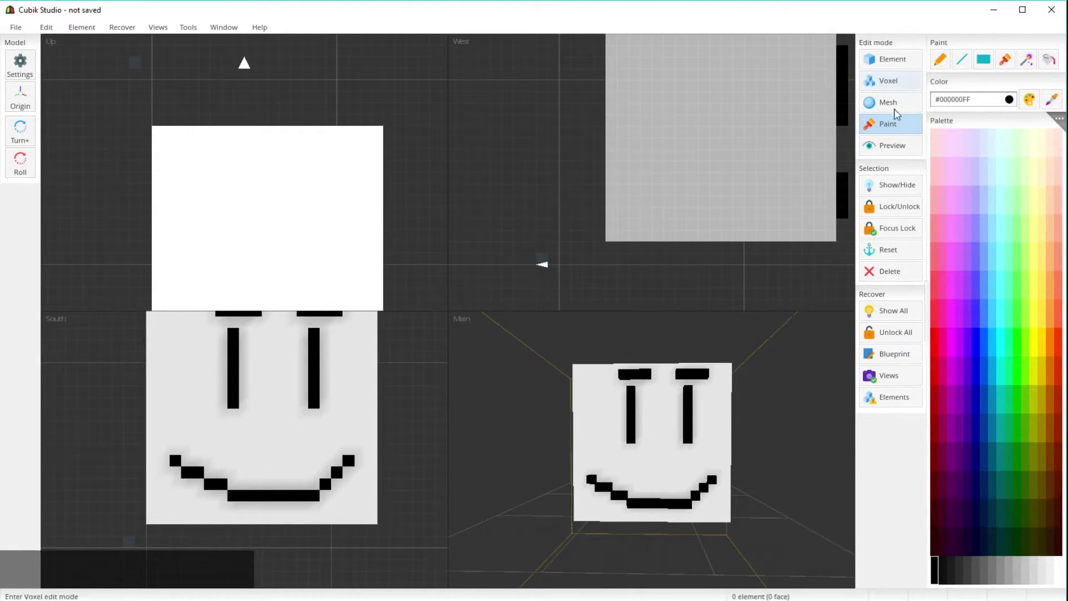
{"action": "left_click", "coordinate": [888, 80]}
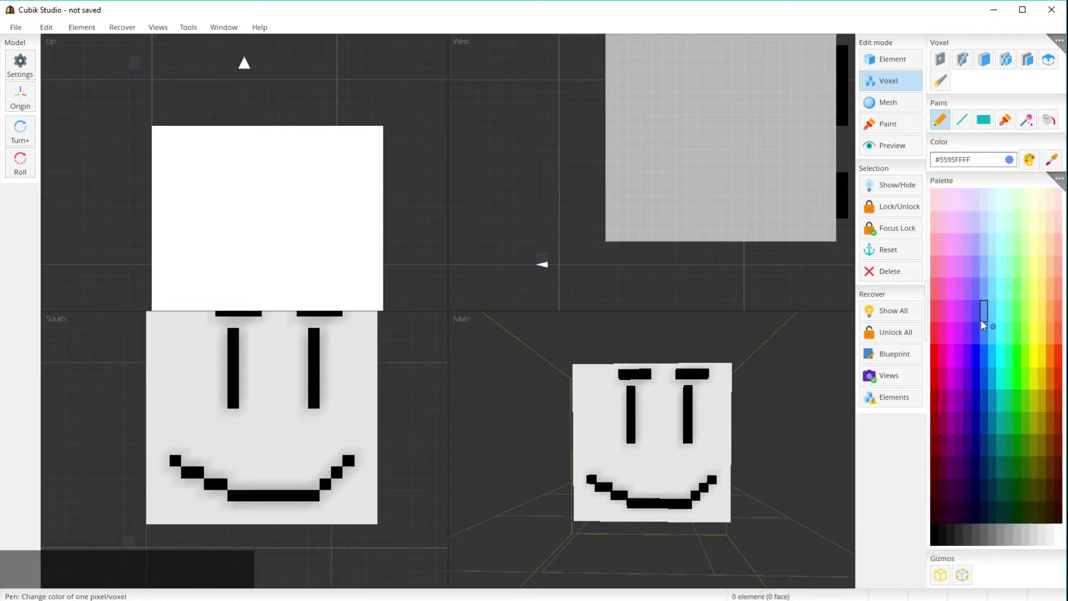
{"action": "left_click_drag", "start_coordinate": [624, 447], "coordinate": [640, 448]}
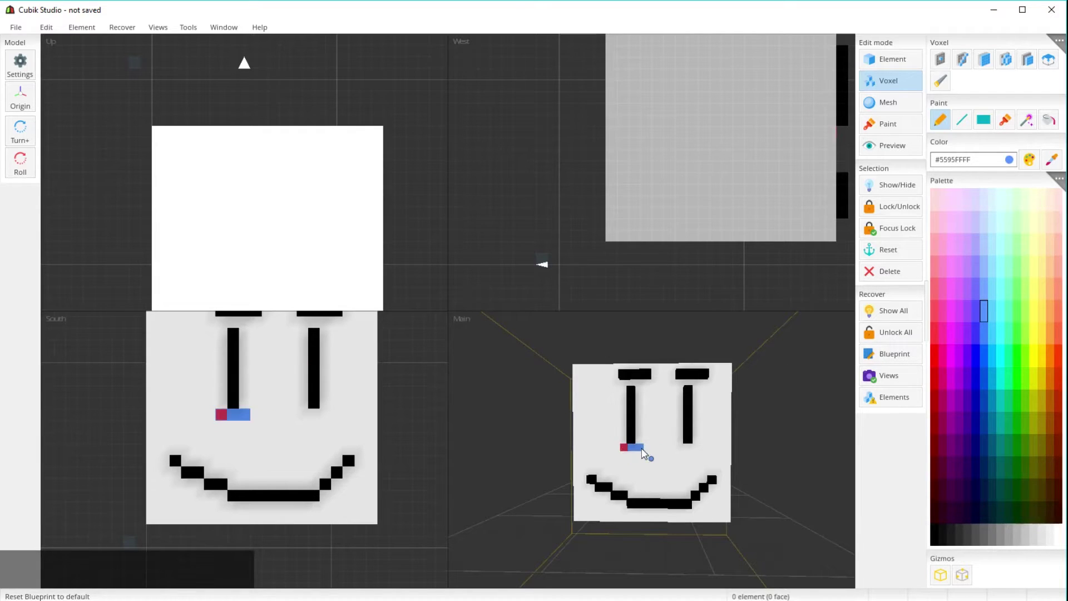
{"action": "mouse_move", "coordinate": [701, 425]}
{"action": "right_mouse_down"}
{"action": "mouse_move", "coordinate": [779, 419]}
{"action": "mouse_move", "coordinate": [773, 436]}
{"action": "mouse_move", "coordinate": [649, 443]}
{"action": "right_mouse_up"}
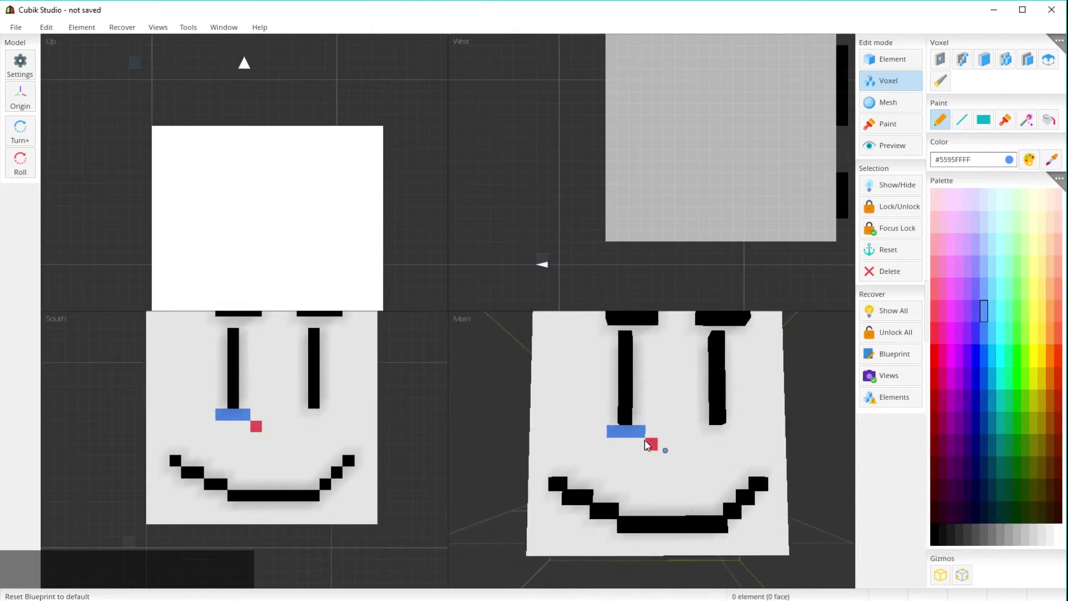
{"action": "key", "text": "ctrl+z"}
{"action": "left_click_drag", "start_coordinate": [627, 438], "coordinate": [629, 506]}
{"action": "left_click_drag", "start_coordinate": [718, 463], "coordinate": [716, 520]}
Step: Paint the left eyebrow dark brown
{"action": "mouse_move", "coordinate": [781, 472]}
{"action": "right_mouse_down"}
{"action": "mouse_move", "coordinate": [769, 468]}
{"action": "mouse_move", "coordinate": [785, 486]}
{"action": "right_mouse_up"}
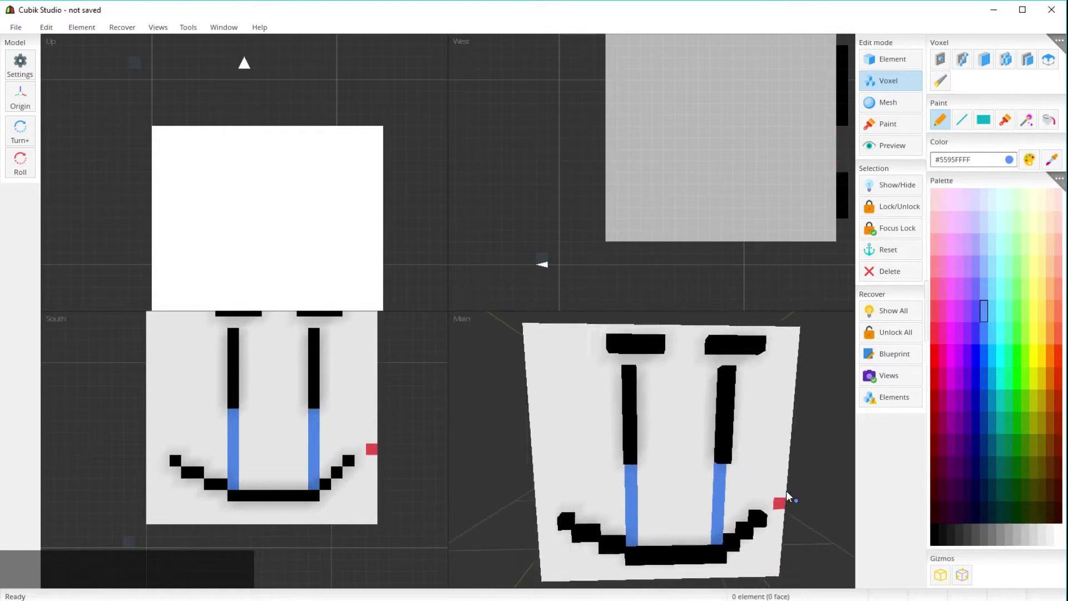
{"action": "left_click", "coordinate": [1049, 513]}
{"action": "left_click_drag", "start_coordinate": [613, 344], "coordinate": [770, 349]}
Step: Draw a dark brown X of voxel lines across the cube's top face
{"action": "middle_click_drag", "start_coordinate": [794, 380], "coordinate": [792, 431]}
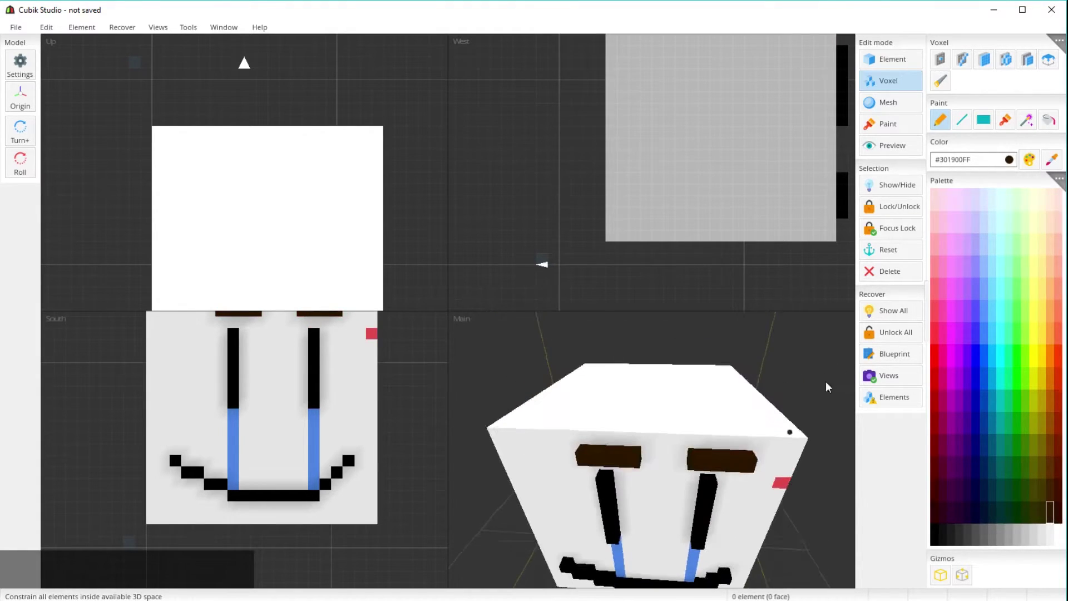
{"action": "left_click", "coordinate": [963, 128]}
{"action": "left_click_drag", "start_coordinate": [596, 410], "coordinate": [783, 370]}
{"action": "right_click_drag", "start_coordinate": [783, 365], "coordinate": [516, 548]}
{"action": "left_click_drag", "start_coordinate": [526, 541], "coordinate": [738, 370]}
{"action": "left_click_drag", "start_coordinate": [572, 373], "coordinate": [802, 537]}
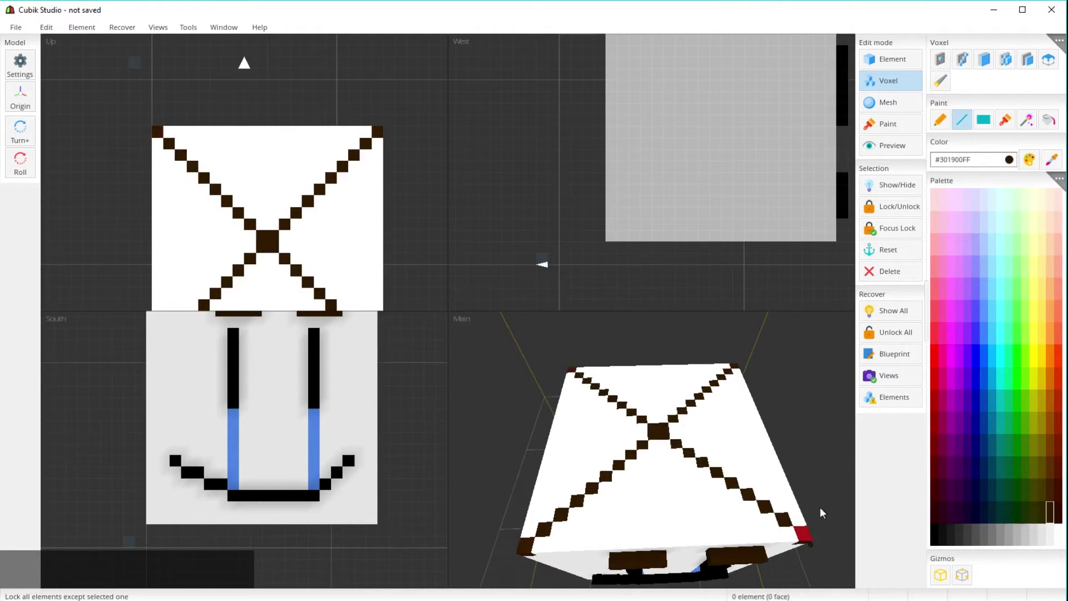
{"action": "left_click", "coordinate": [983, 120]}
Step: Fill the whole cube top dark brown with the rectangle tool
{"action": "left_click", "coordinate": [713, 429]}
{"action": "key", "text": "ctrl+z"}
{"action": "left_click_drag", "start_coordinate": [769, 482], "coordinate": [576, 399]}
{"action": "key", "text": "ctrl+z"}
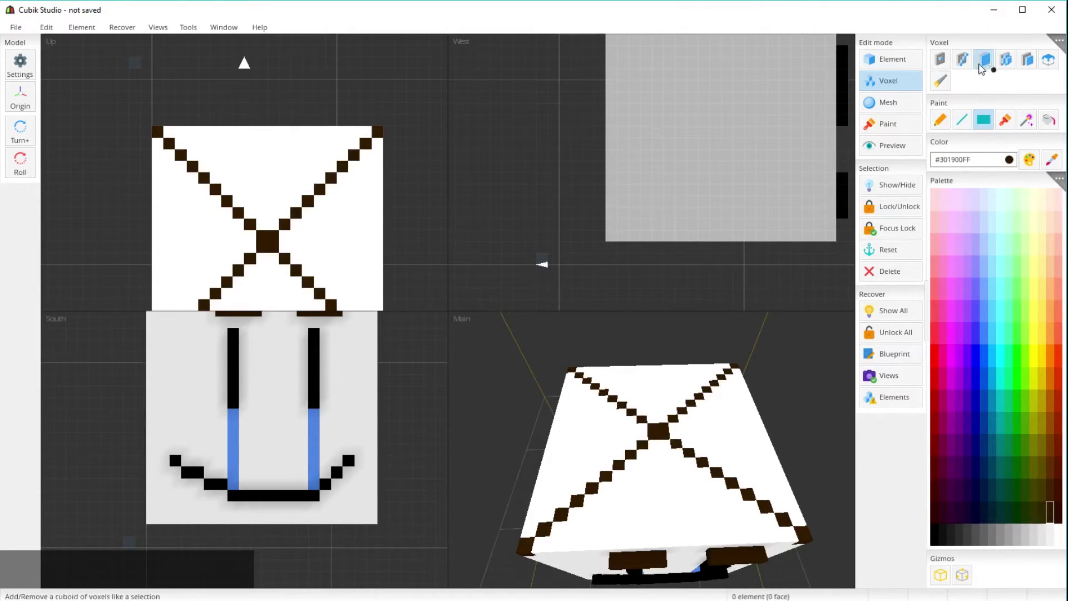
{"action": "left_click_drag", "start_coordinate": [658, 445], "coordinate": [799, 529]}
Step: Try a brown rectangle over the face's upper part, then undo it
{"action": "middle_click_drag", "start_coordinate": [798, 519], "coordinate": [804, 453]}
{"action": "mouse_move", "coordinate": [804, 452]}
{"action": "right_mouse_down"}
{"action": "mouse_move", "coordinate": [741, 439]}
{"action": "mouse_move", "coordinate": [799, 443]}
{"action": "right_mouse_up"}
{"action": "left_click_drag", "start_coordinate": [523, 376], "coordinate": [796, 500]}
{"action": "left_click_drag", "start_coordinate": [763, 543], "coordinate": [557, 376]}
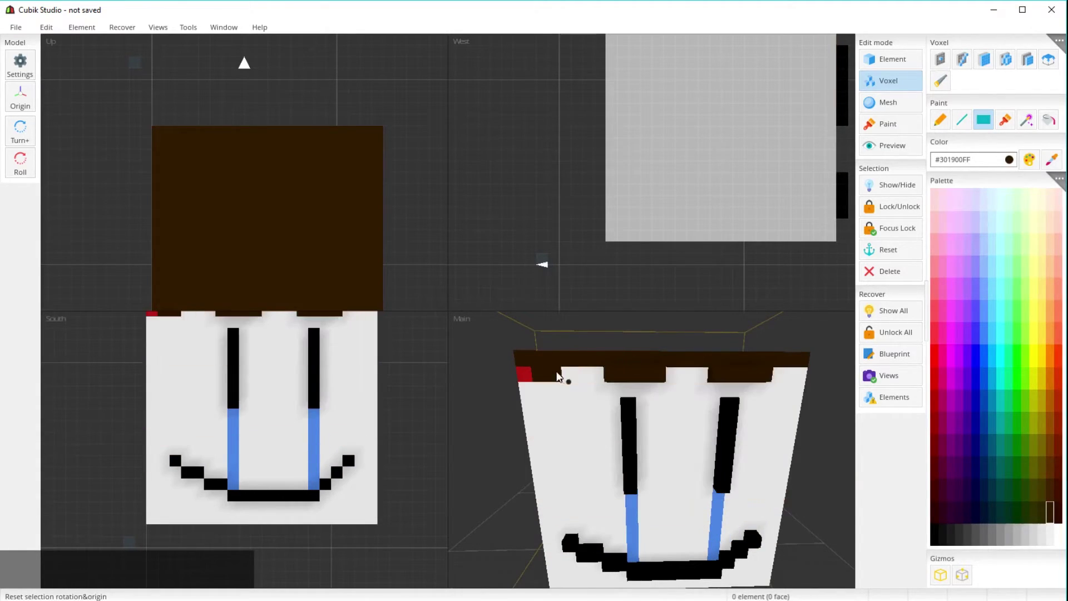
{"action": "key", "text": "ctrl+z"}
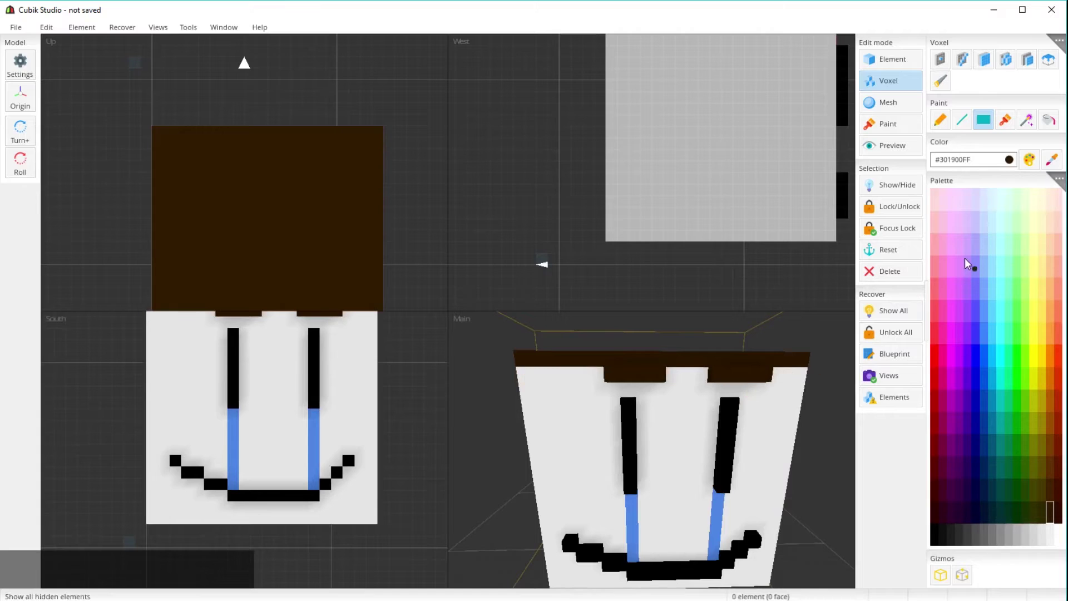
{"action": "left_click", "coordinate": [1005, 120]}
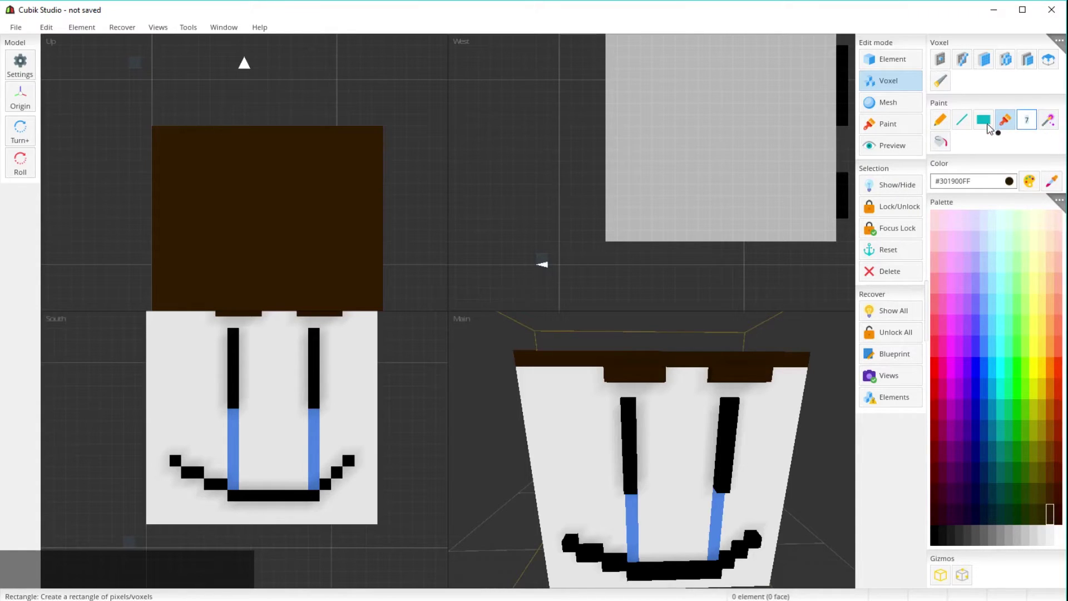
Step: Paint thick bright red #FF3A3A lips over and around the smile
{"action": "mouse_move", "coordinate": [573, 431]}
{"action": "left_mouse_down"}
{"action": "mouse_move", "coordinate": [630, 453]}
{"action": "mouse_move", "coordinate": [682, 515]}
{"action": "mouse_move", "coordinate": [597, 507]}
{"action": "mouse_move", "coordinate": [689, 535]}
{"action": "left_mouse_up"}
{"action": "key", "text": "ctrl+z"}
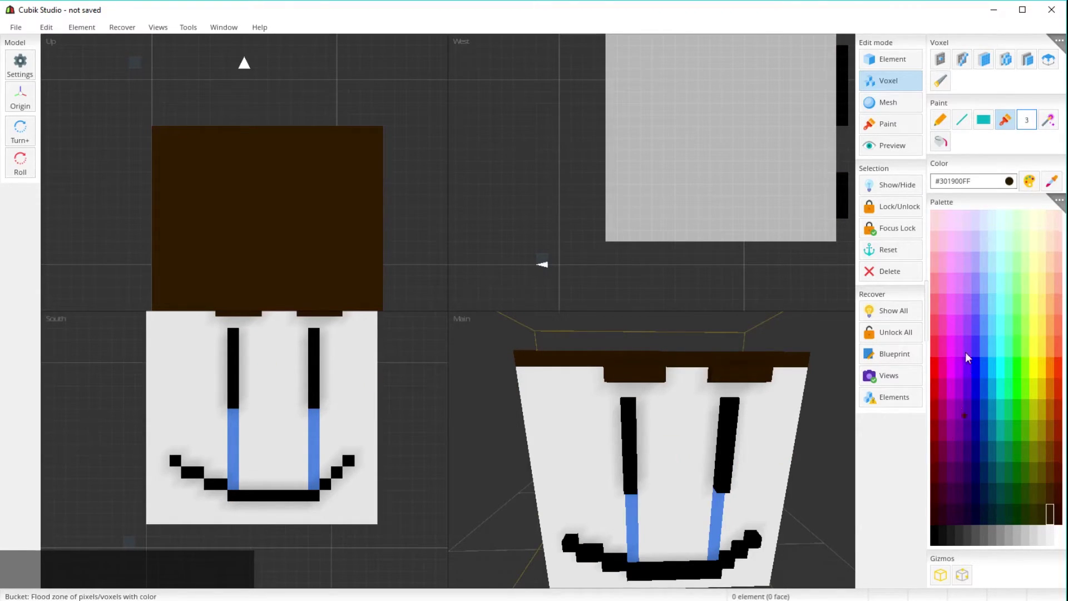
{"action": "left_click", "coordinate": [936, 223]}
{"action": "left_click", "coordinate": [936, 346]}
{"action": "middle_click_drag", "start_coordinate": [773, 535], "coordinate": [780, 490]}
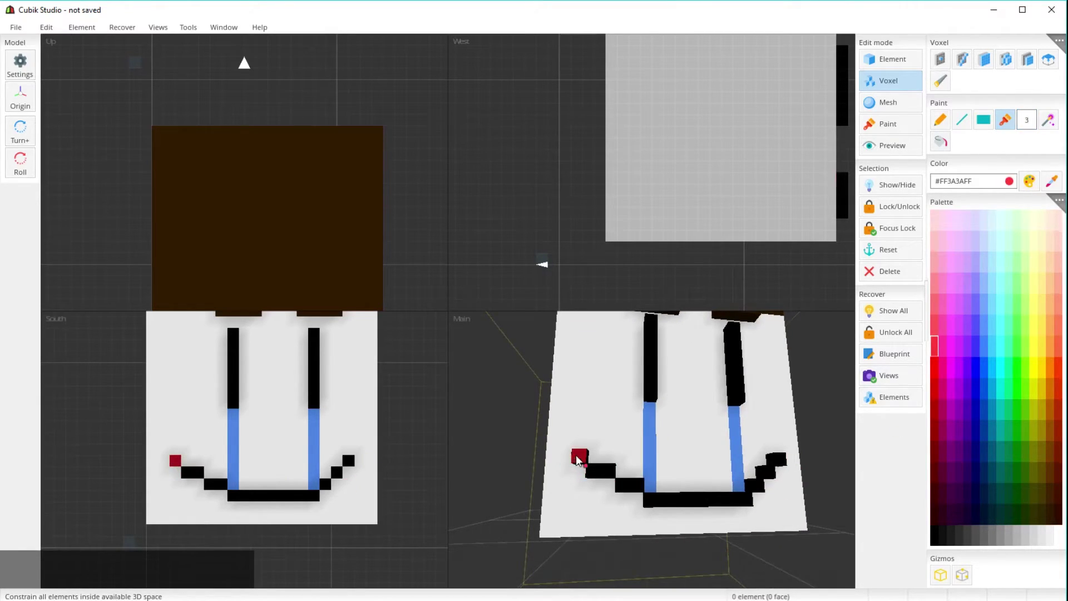
{"action": "mouse_move", "coordinate": [566, 450]}
{"action": "left_mouse_down"}
{"action": "mouse_move", "coordinate": [676, 504]}
{"action": "mouse_move", "coordinate": [768, 489]}
{"action": "mouse_move", "coordinate": [806, 451]}
{"action": "mouse_move", "coordinate": [783, 450]}
{"action": "mouse_move", "coordinate": [751, 483]}
{"action": "left_mouse_up"}
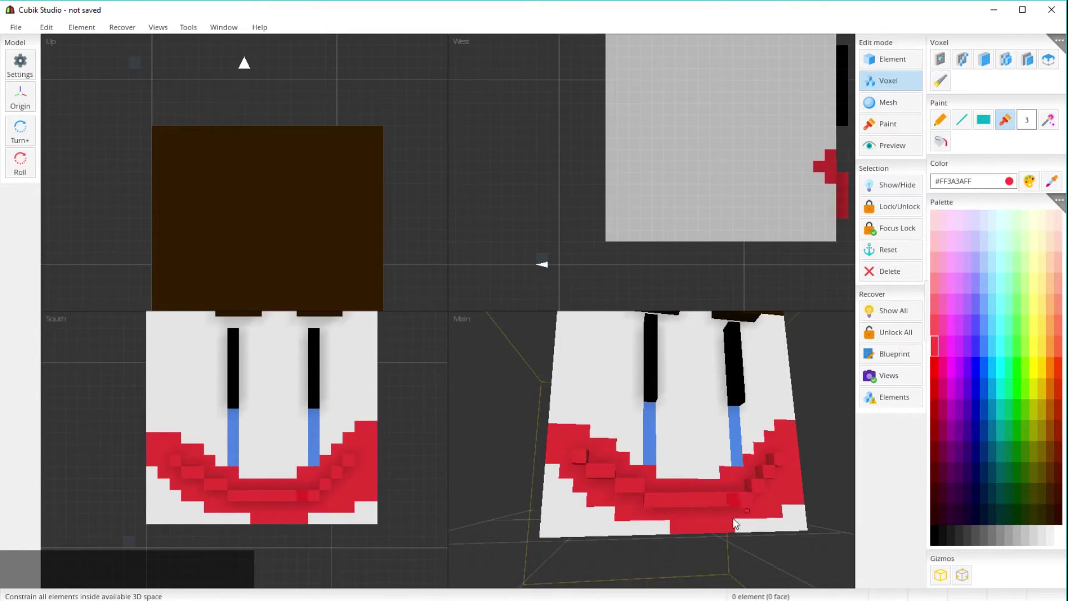
{"action": "right_click_drag", "start_coordinate": [772, 432], "coordinate": [750, 468]}
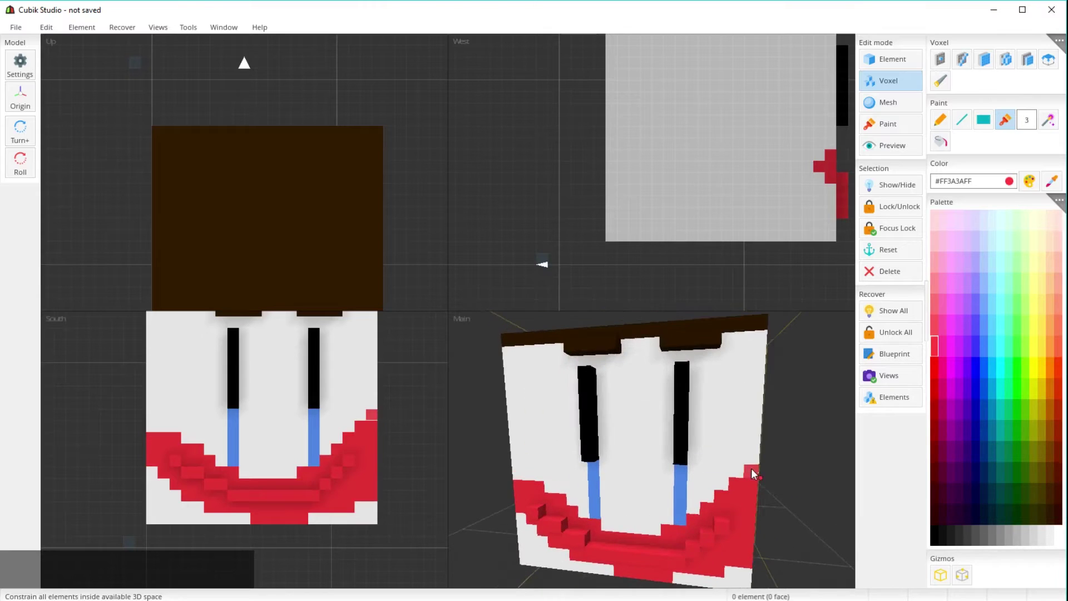
{"action": "left_click", "coordinate": [1048, 119]}
{"action": "left_click", "coordinate": [750, 414]}
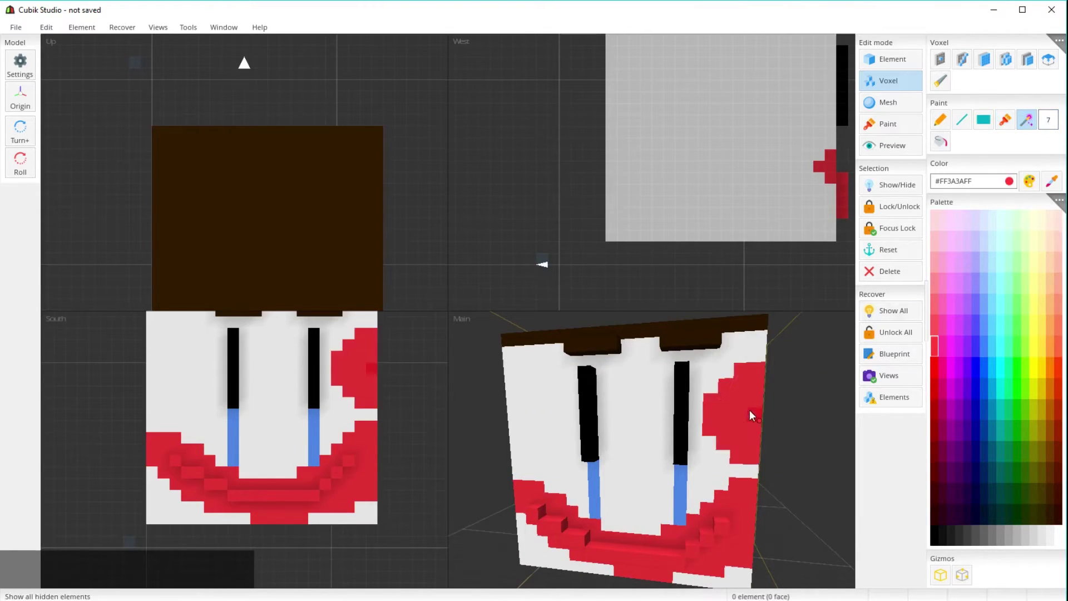
{"action": "key", "text": "ctrl+z"}
{"action": "left_click", "coordinate": [617, 428]}
{"action": "key", "text": "ctrl+z"}
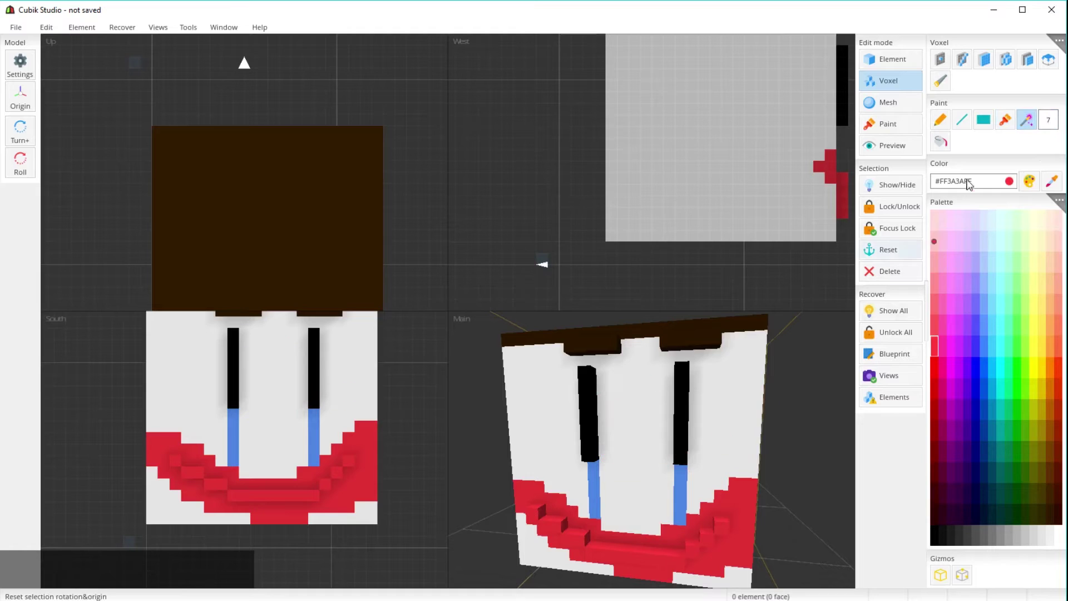
{"action": "left_click", "coordinate": [539, 420]}
{"action": "key", "text": "ctrl+z"}
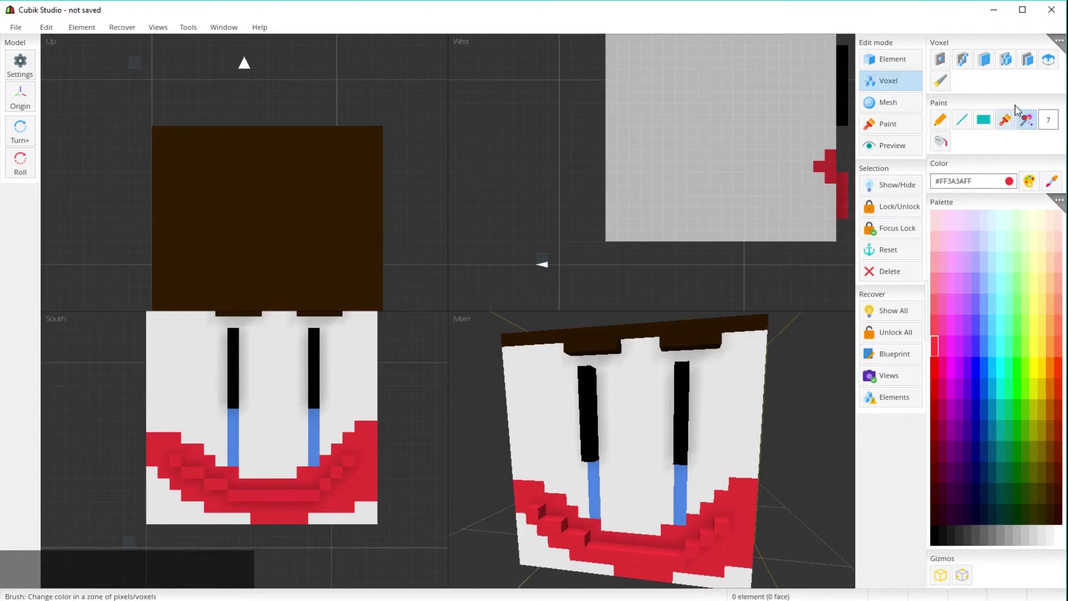
{"action": "left_click", "coordinate": [1004, 120]}
{"action": "left_click", "coordinate": [627, 452]}
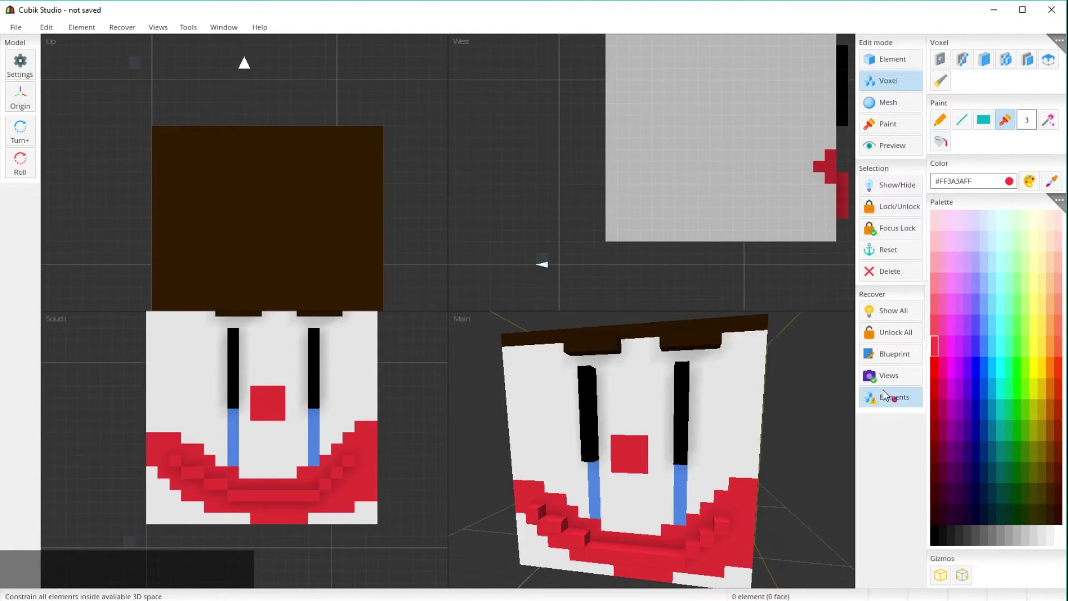
{"action": "left_click", "coordinate": [745, 391]}
{"action": "key", "text": "ctrl+z"}
{"action": "key", "text": "ctrl+z"}
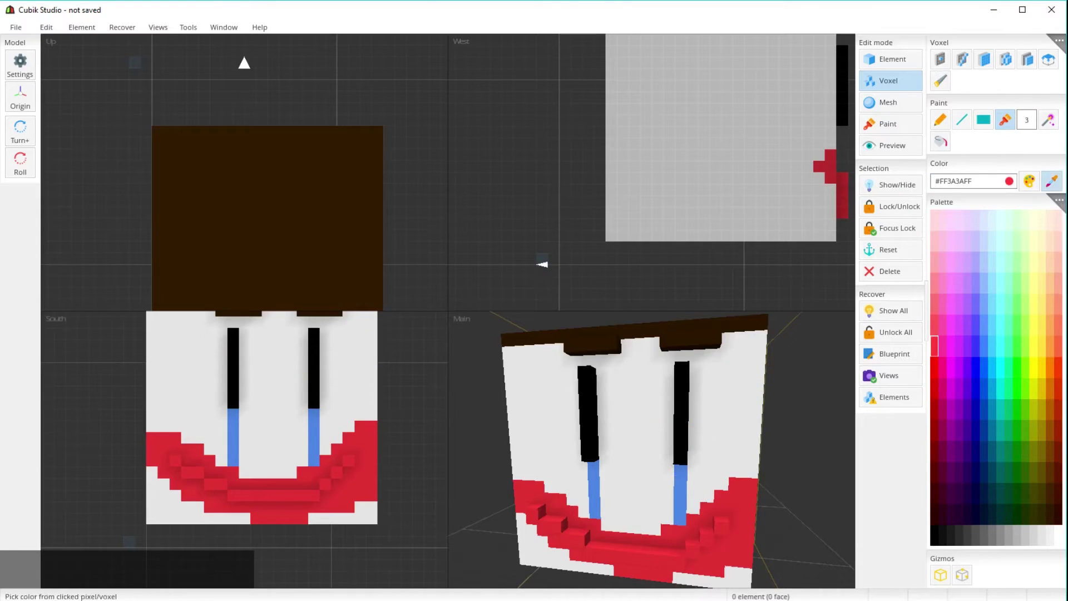
{"action": "left_click", "coordinate": [1048, 120]}
{"action": "mouse_move", "coordinate": [584, 420]}
{"action": "left_mouse_down"}
{"action": "mouse_move", "coordinate": [639, 472]}
{"action": "mouse_move", "coordinate": [658, 443]}
{"action": "mouse_move", "coordinate": [717, 417]}
{"action": "left_mouse_up"}
{"action": "key", "text": "ctrl+z"}
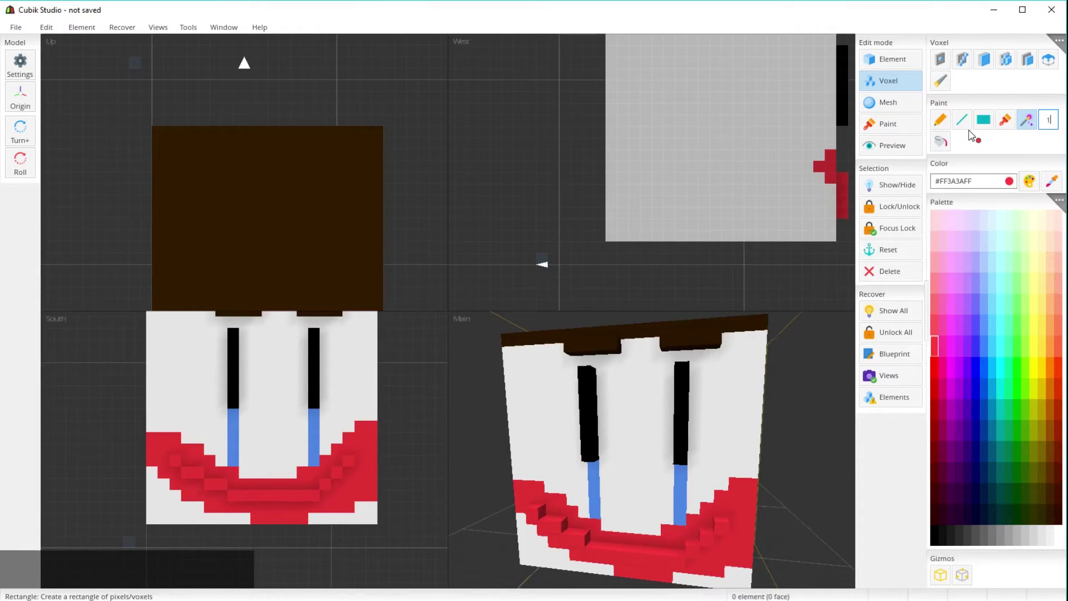
{"action": "right_click_drag", "start_coordinate": [790, 378], "coordinate": [703, 382]}
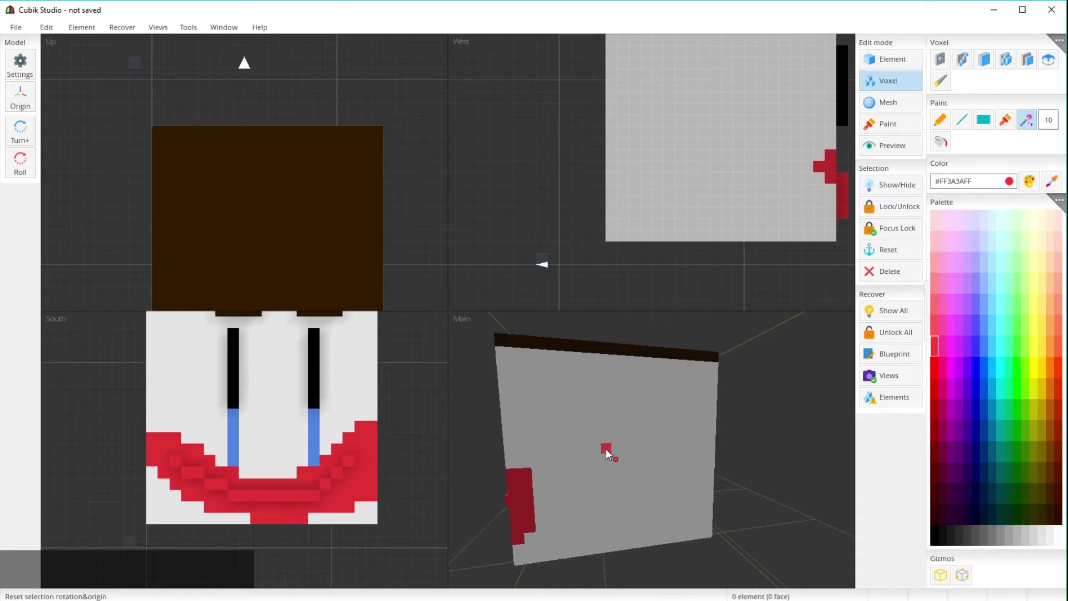
{"action": "left_click", "coordinate": [606, 449]}
{"action": "key", "text": "ctrl+z"}
{"action": "mouse_move", "coordinate": [737, 349]}
{"action": "right_mouse_down"}
{"action": "mouse_move", "coordinate": [723, 385]}
{"action": "mouse_move", "coordinate": [710, 383]}
{"action": "right_mouse_up"}
{"action": "left_click", "coordinate": [940, 141]}
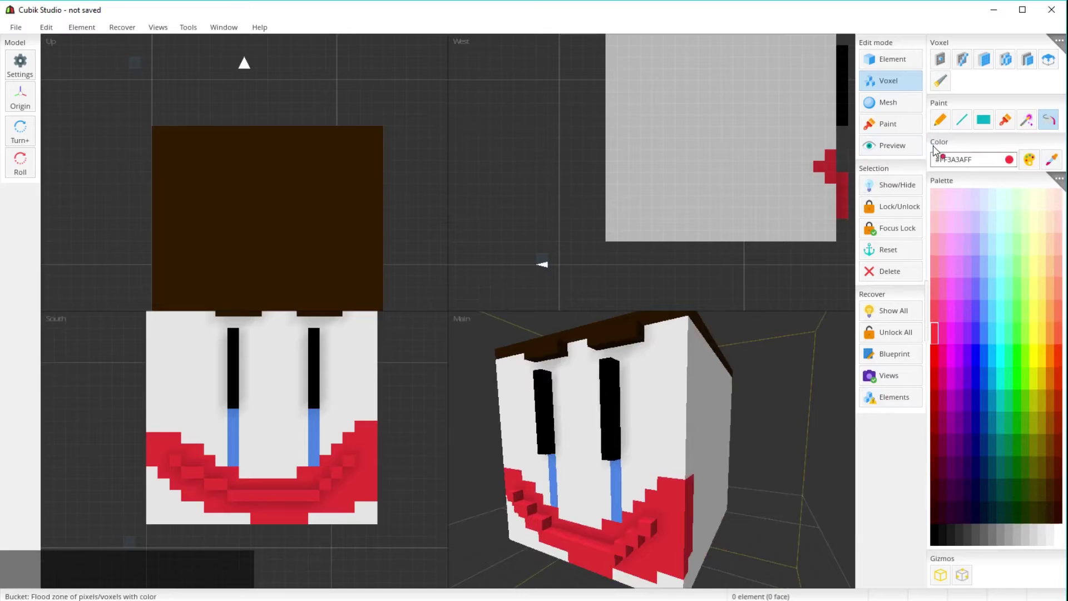
{"action": "left_click", "coordinate": [995, 205]}
{"action": "right_click_drag", "start_coordinate": [815, 422], "coordinate": [627, 441]}
Step: Refill the white skin faces with the bucket, ending on cream #FFF5C5
{"action": "left_click", "coordinate": [660, 496]}
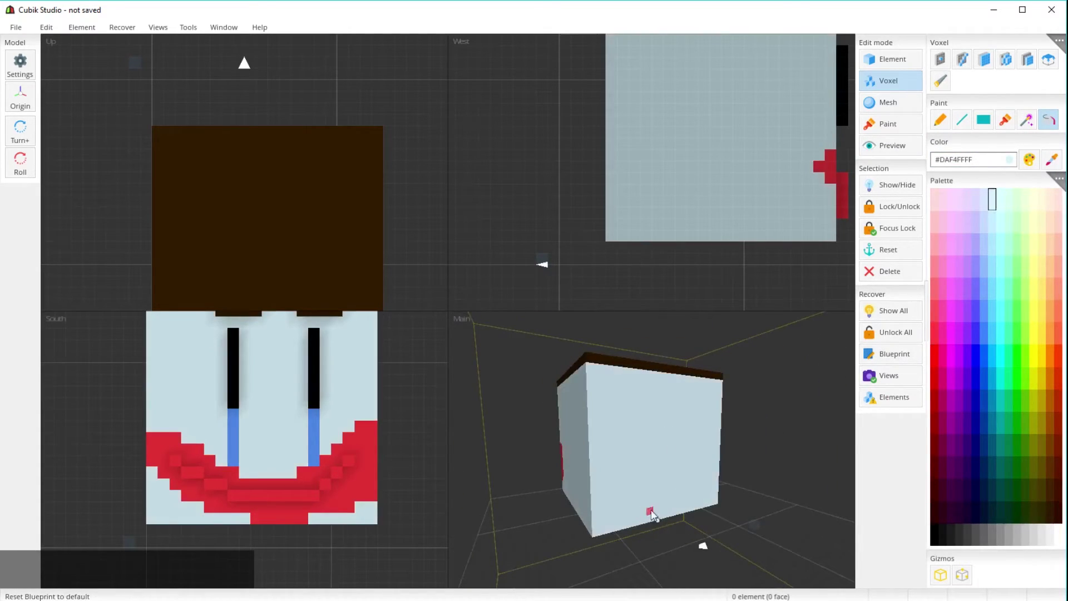
{"action": "right_click_drag", "start_coordinate": [652, 514], "coordinate": [667, 413]}
{"action": "key", "text": "ctrl+z"}
{"action": "left_click", "coordinate": [992, 266]}
{"action": "left_click", "coordinate": [667, 440]}
{"action": "right_click_drag", "start_coordinate": [667, 440], "coordinate": [723, 457]}
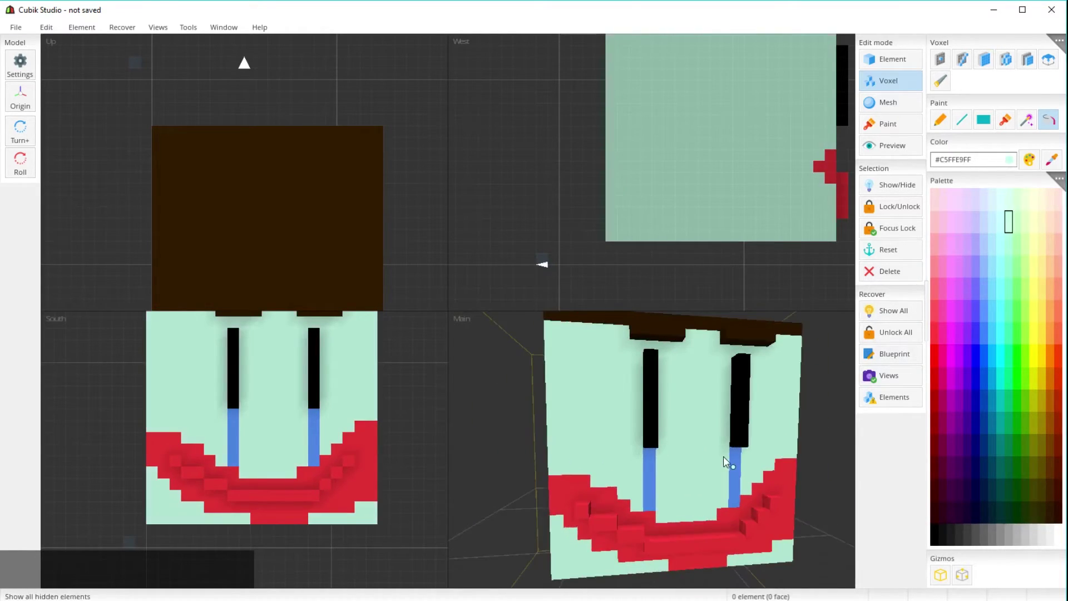
{"action": "left_click", "coordinate": [1042, 222]}
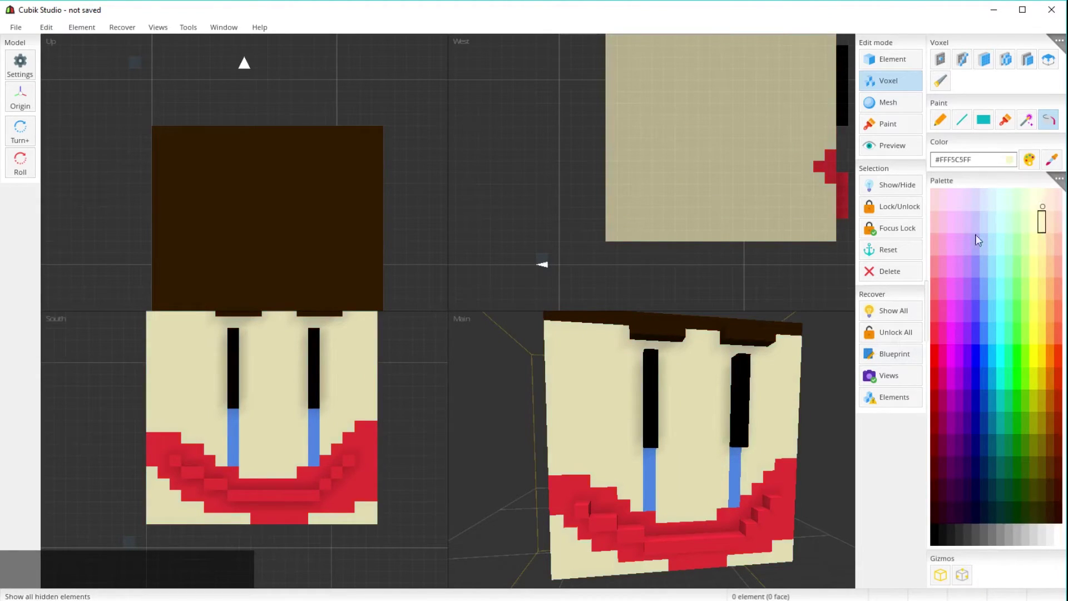
Step: Fill the brown top and both eyebrows dark red #9B0000
{"action": "right_click_drag", "start_coordinate": [702, 330], "coordinate": [717, 382]}
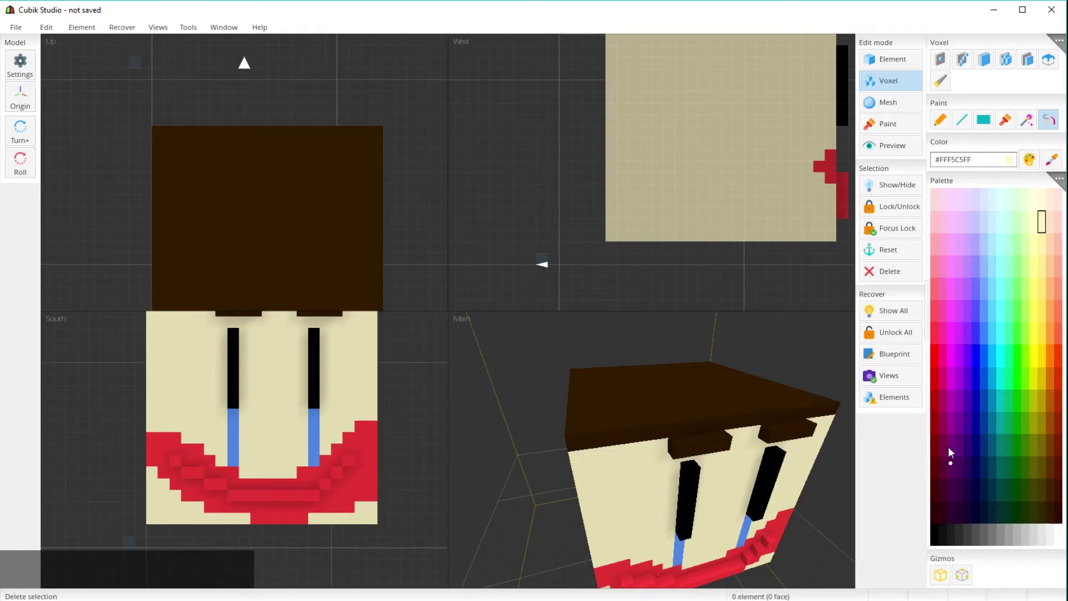
{"action": "left_click", "coordinate": [933, 428]}
{"action": "left_click", "coordinate": [707, 413]}
{"action": "left_click", "coordinate": [710, 447]}
{"action": "left_click", "coordinate": [798, 439]}
Step: Recolour the mouth light pink #FFAAFF
{"action": "right_click_drag", "start_coordinate": [798, 445], "coordinate": [767, 512]}
{"action": "left_click", "coordinate": [766, 536]}
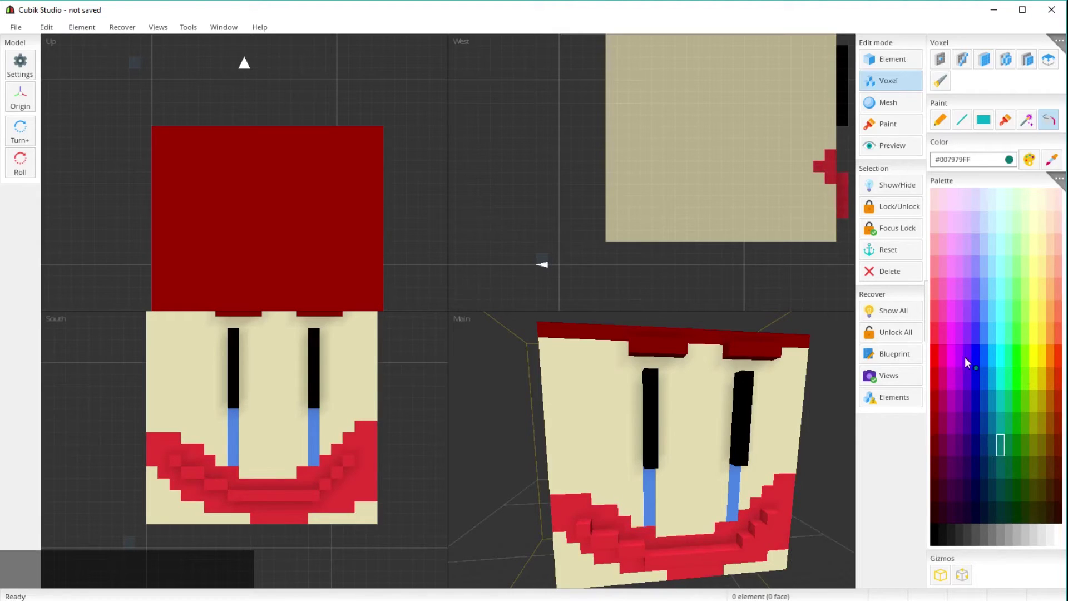
{"action": "left_click", "coordinate": [753, 523]}
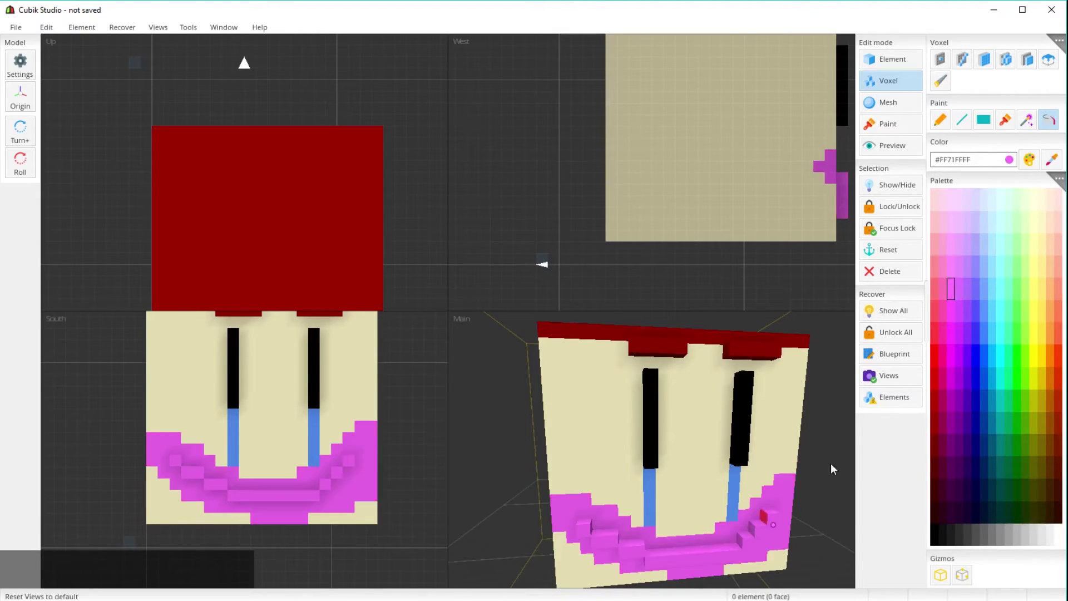
{"action": "left_click", "coordinate": [948, 245]}
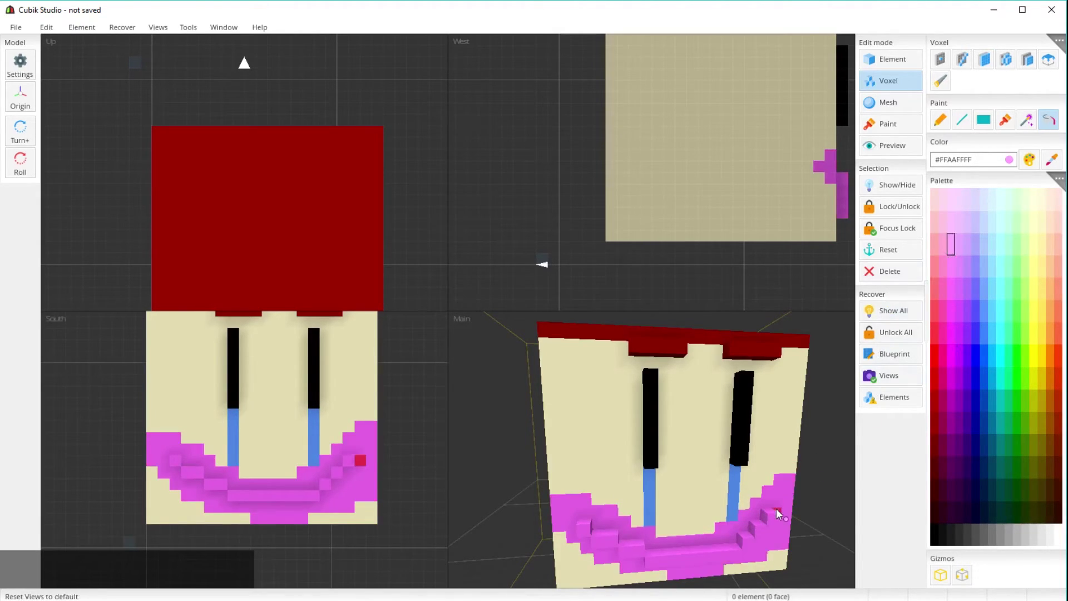
{"action": "left_click", "coordinate": [775, 508]}
{"action": "left_click", "coordinate": [940, 59]}
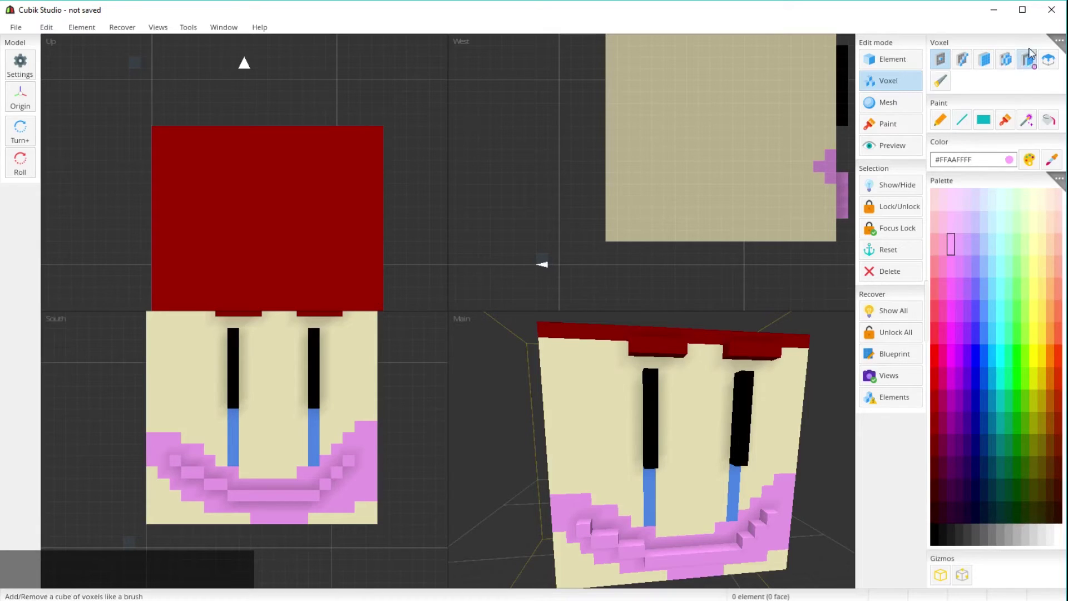
Step: Upscale the voxel model x2 and try a pink stroke on the face, undoing it
{"action": "left_click", "coordinate": [1061, 44]}
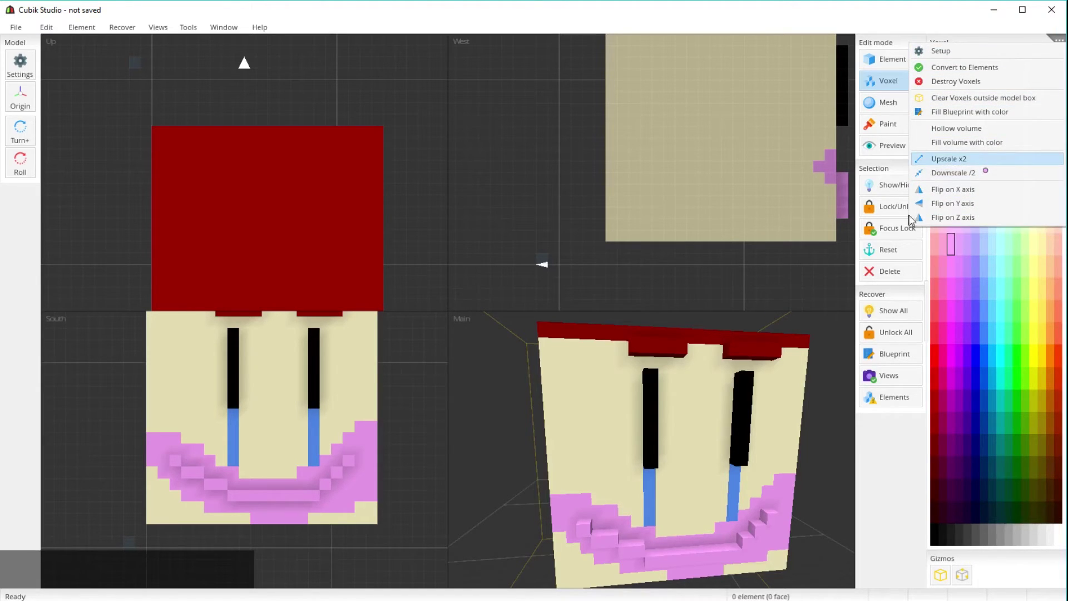
{"action": "left_click", "coordinate": [977, 161]}
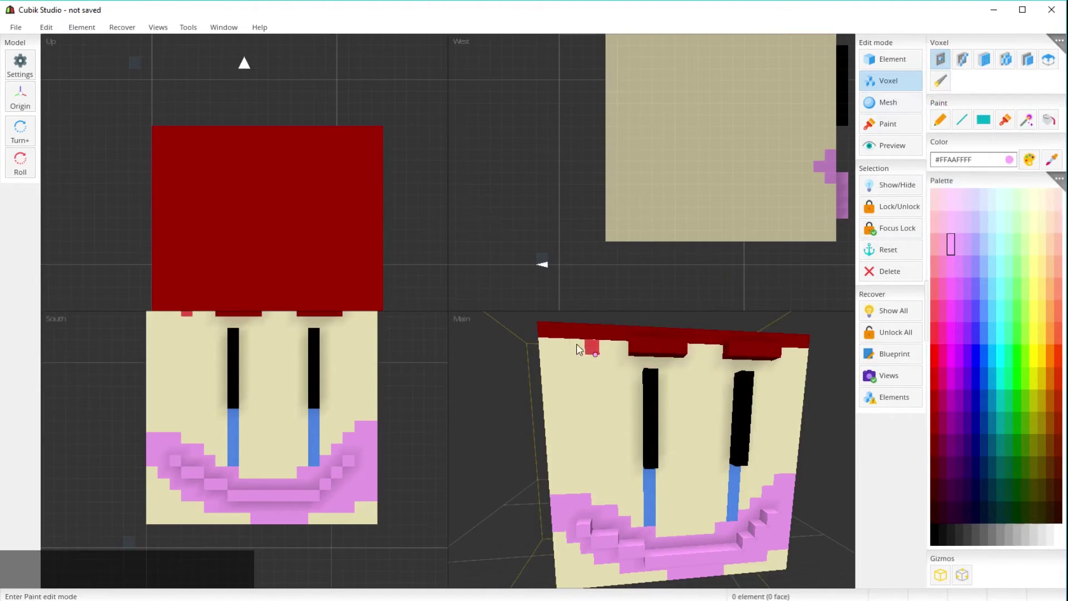
{"action": "left_click", "coordinate": [1058, 41]}
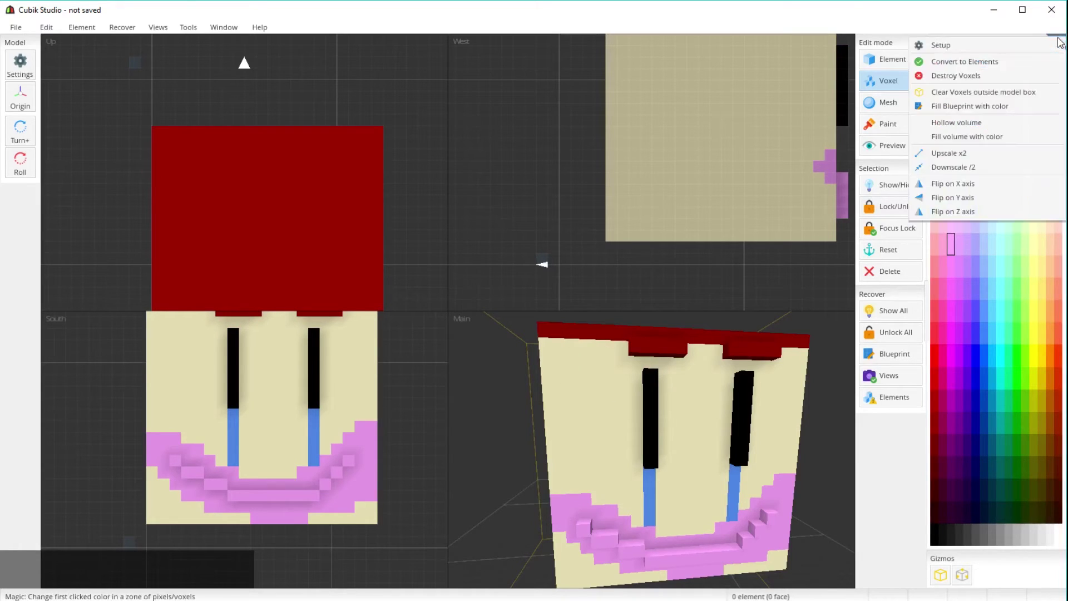
{"action": "left_click", "coordinate": [920, 155]}
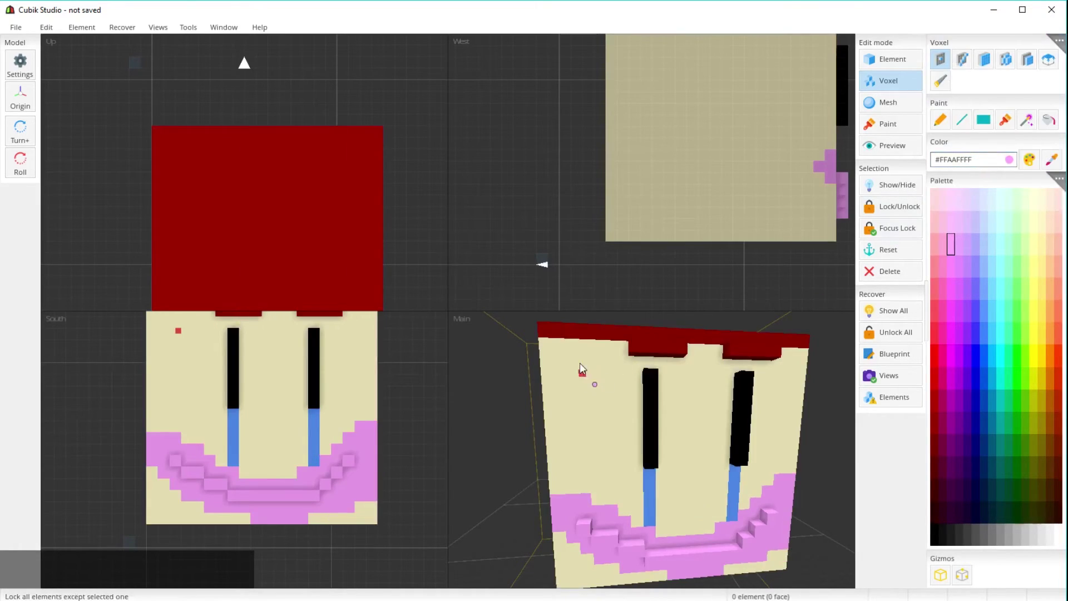
{"action": "left_click_drag", "start_coordinate": [572, 341], "coordinate": [613, 445]}
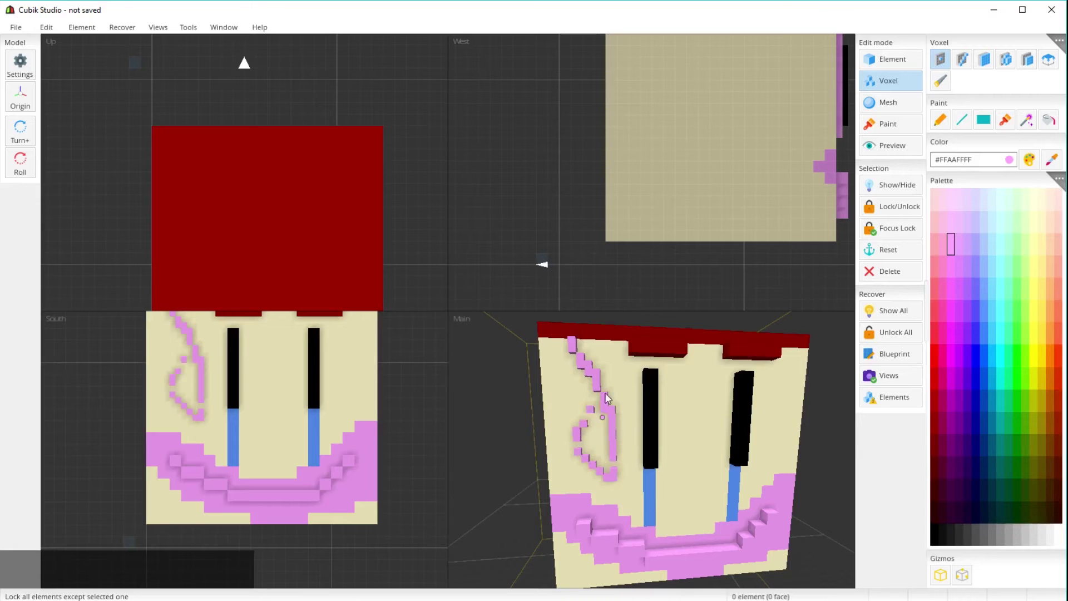
{"action": "key", "text": "ctrl+z"}
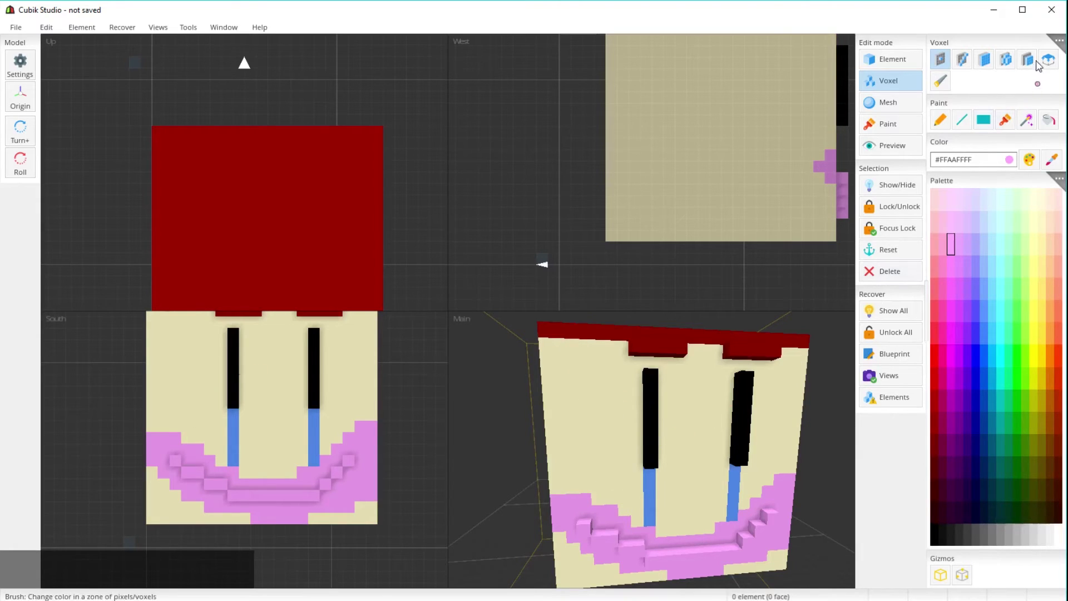
Step: Mirror the model along X, trying and undoing a stroke and upside-down and front-to-back flips
{"action": "left_click", "coordinate": [1059, 41]}
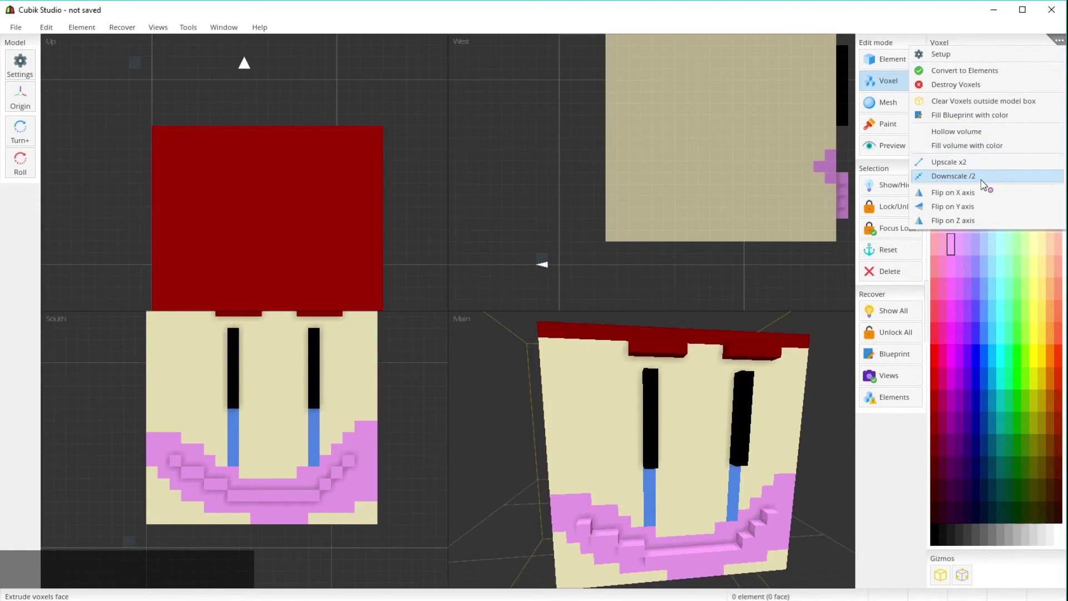
{"action": "left_click_drag", "start_coordinate": [556, 357], "coordinate": [630, 429]}
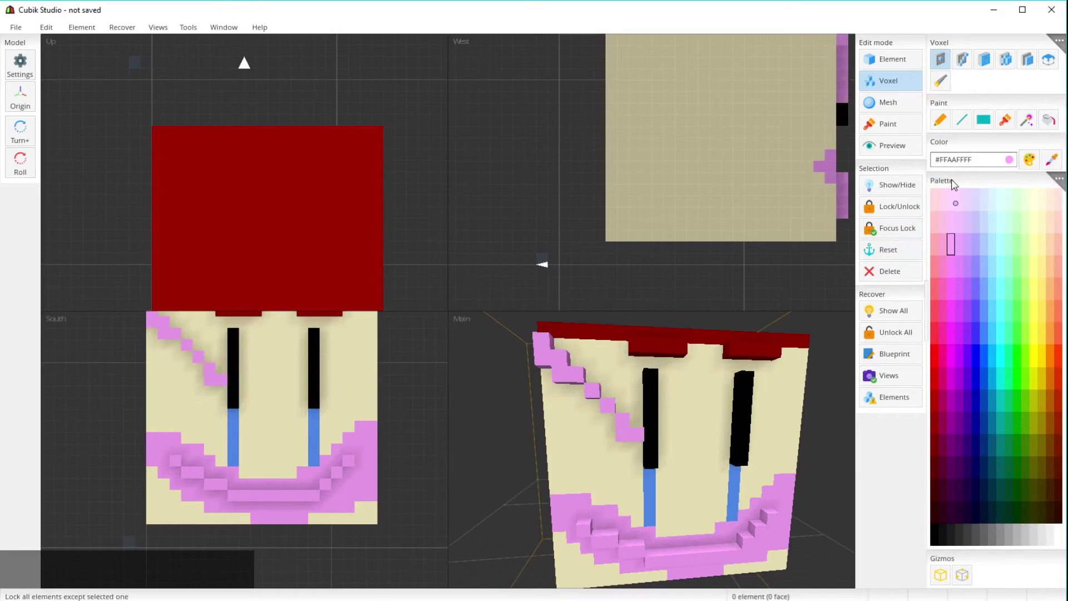
{"action": "key", "text": "ctrl+z"}
{"action": "left_click", "coordinate": [1059, 41]}
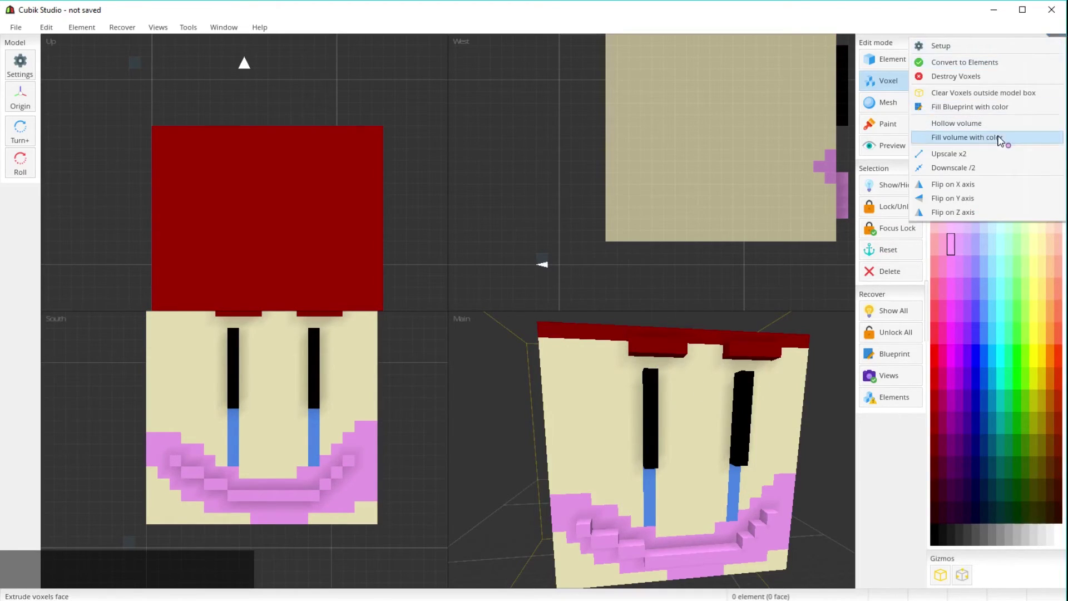
{"action": "left_click", "coordinate": [974, 185]}
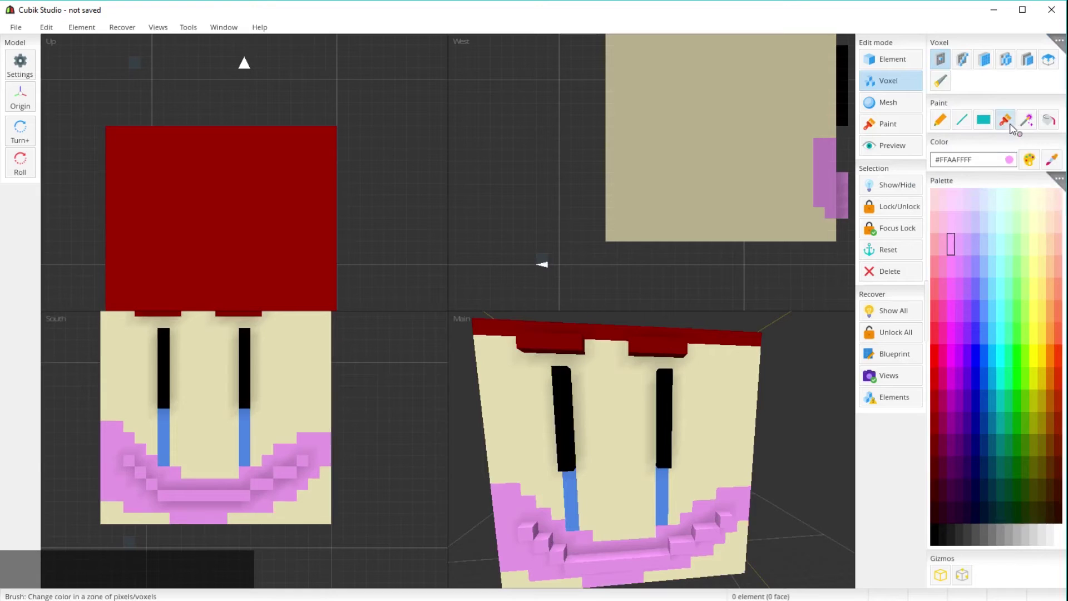
{"action": "left_click", "coordinate": [1059, 42]}
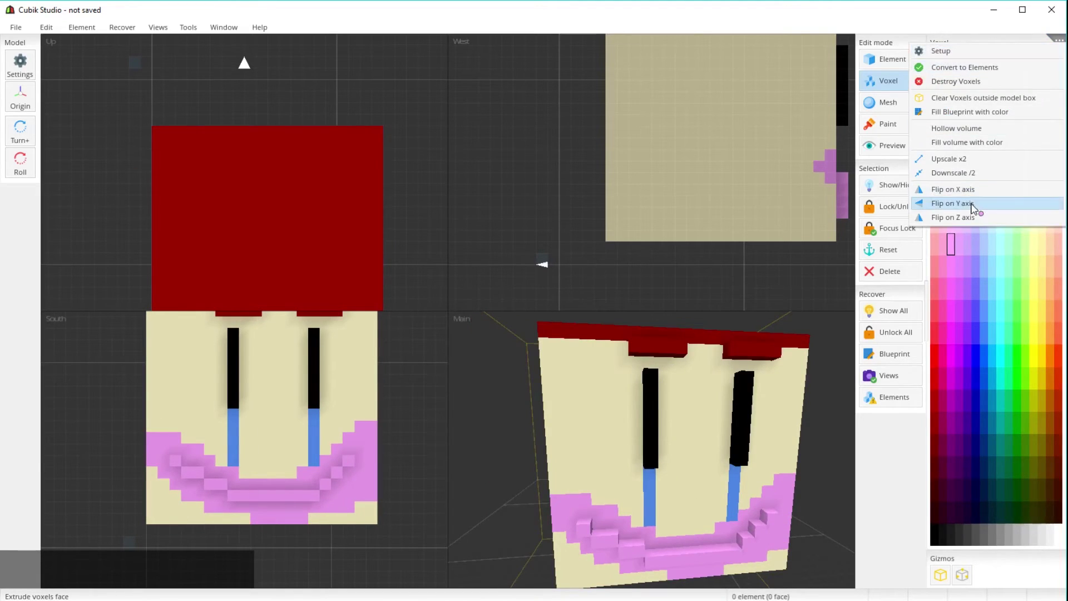
{"action": "left_click", "coordinate": [952, 203]}
{"action": "key", "text": "ctrl+z"}
{"action": "left_click", "coordinate": [1059, 42]}
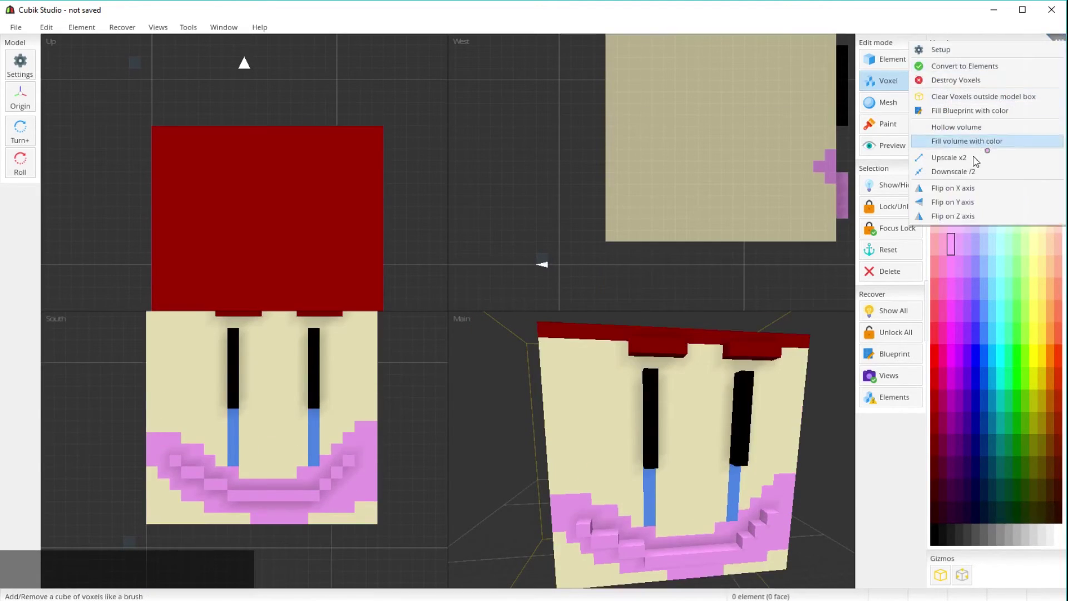
{"action": "left_click", "coordinate": [969, 218]}
{"action": "key", "text": "ctrl+z"}
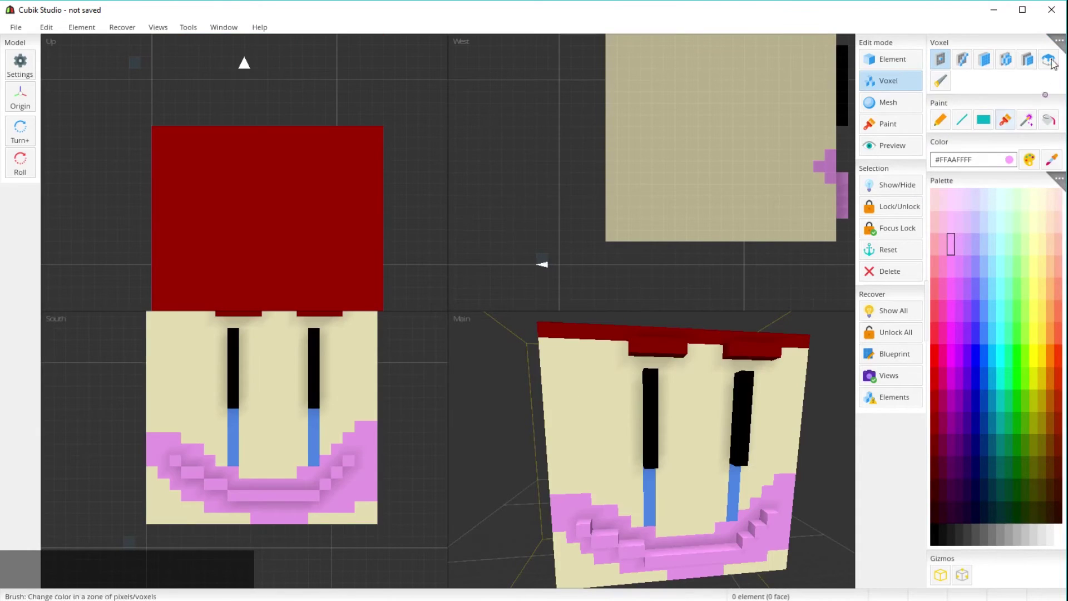
Step: Run Hollow volume so only the head's outer voxel shell remains
{"action": "left_click", "coordinate": [1060, 42]}
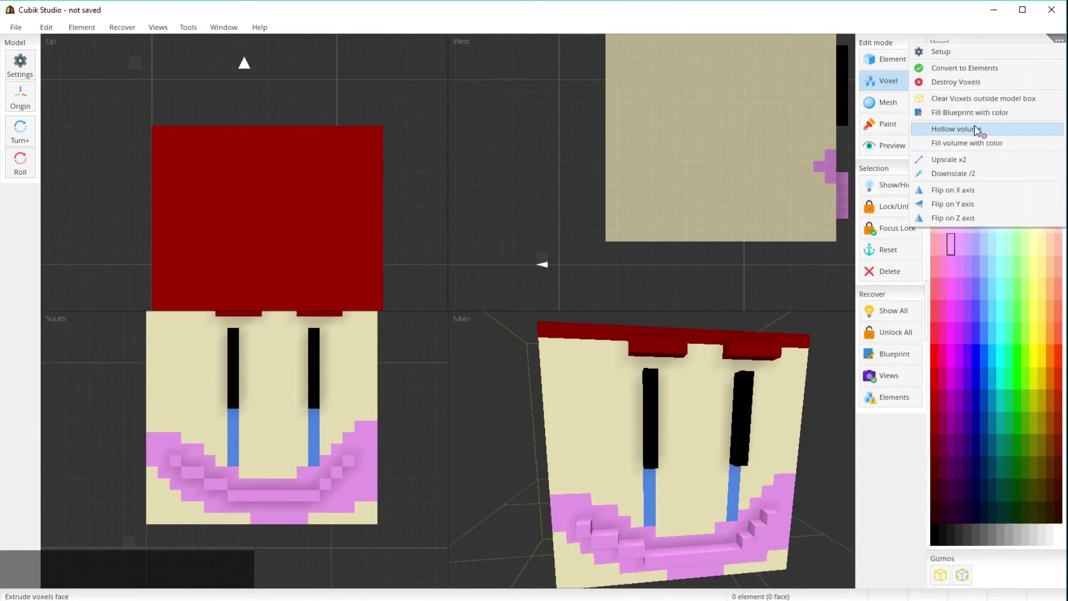
{"action": "left_click", "coordinate": [979, 128]}
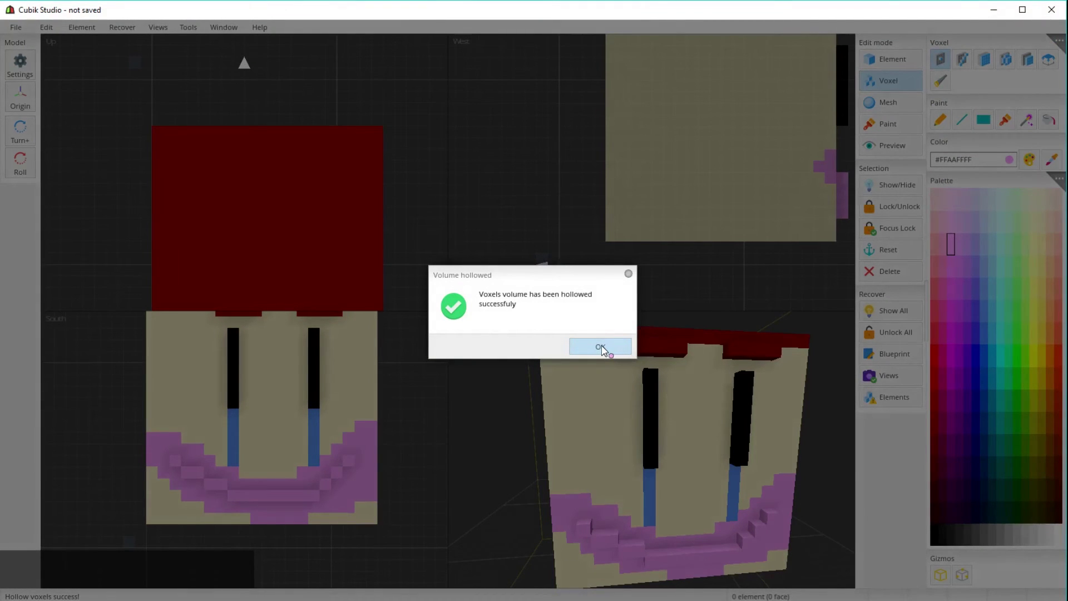
{"action": "left_click", "coordinate": [602, 349]}
{"action": "middle_click_drag", "start_coordinate": [711, 345], "coordinate": [757, 371]}
Step: Fill the head's hollow interior back in with Fill volume with color
{"action": "left_click", "coordinate": [1059, 43]}
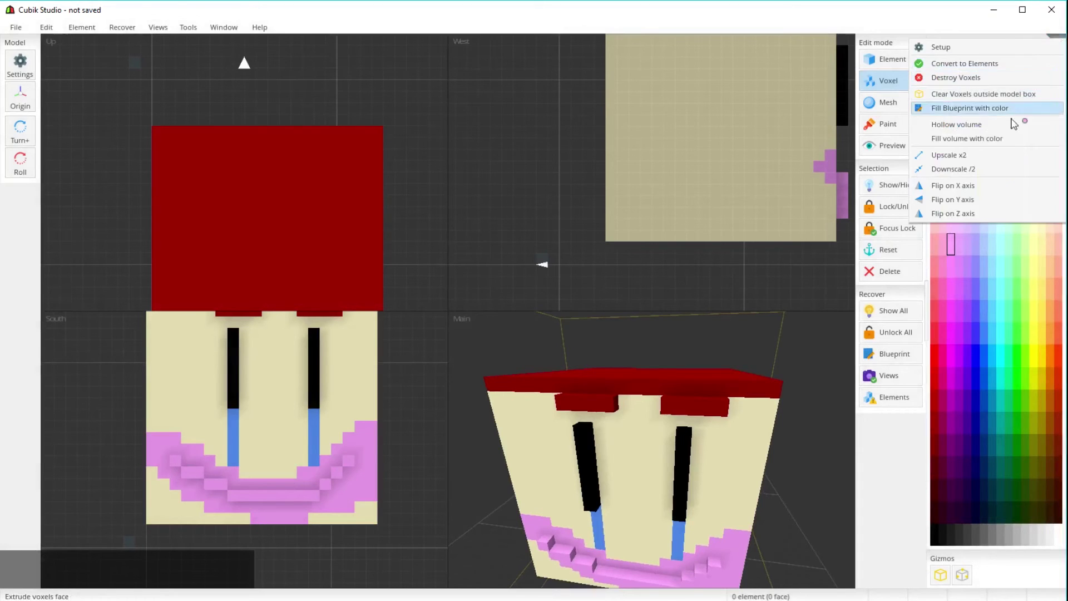
{"action": "left_click", "coordinate": [1005, 139]}
{"action": "left_click", "coordinate": [619, 345]}
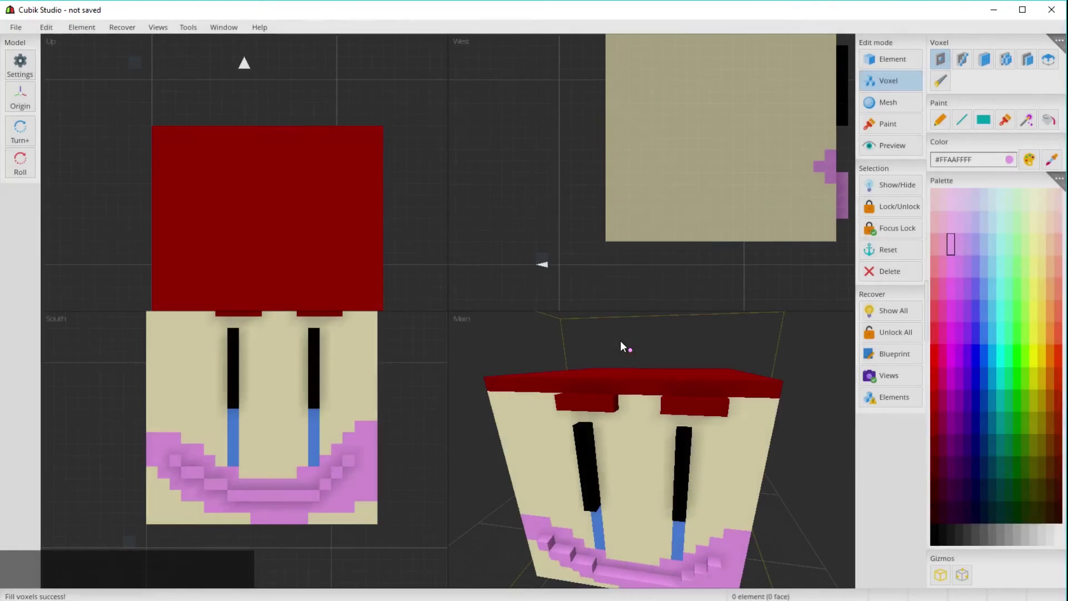
{"action": "right_click_drag", "start_coordinate": [701, 348], "coordinate": [717, 329]}
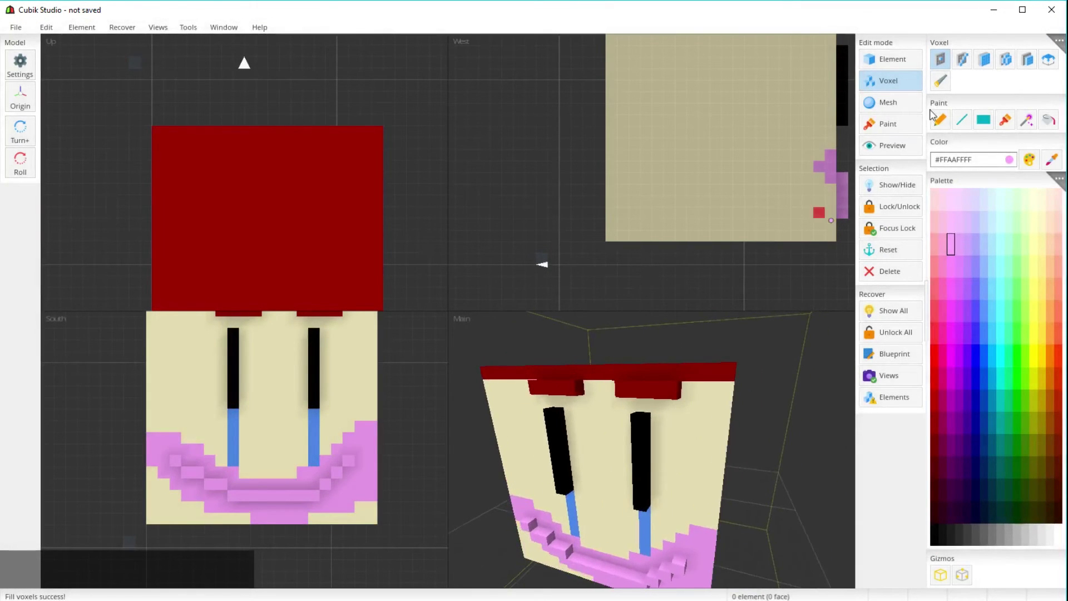
Step: Convert all voxels into 68 elements with Convert to Elements
{"action": "left_click", "coordinate": [1059, 43]}
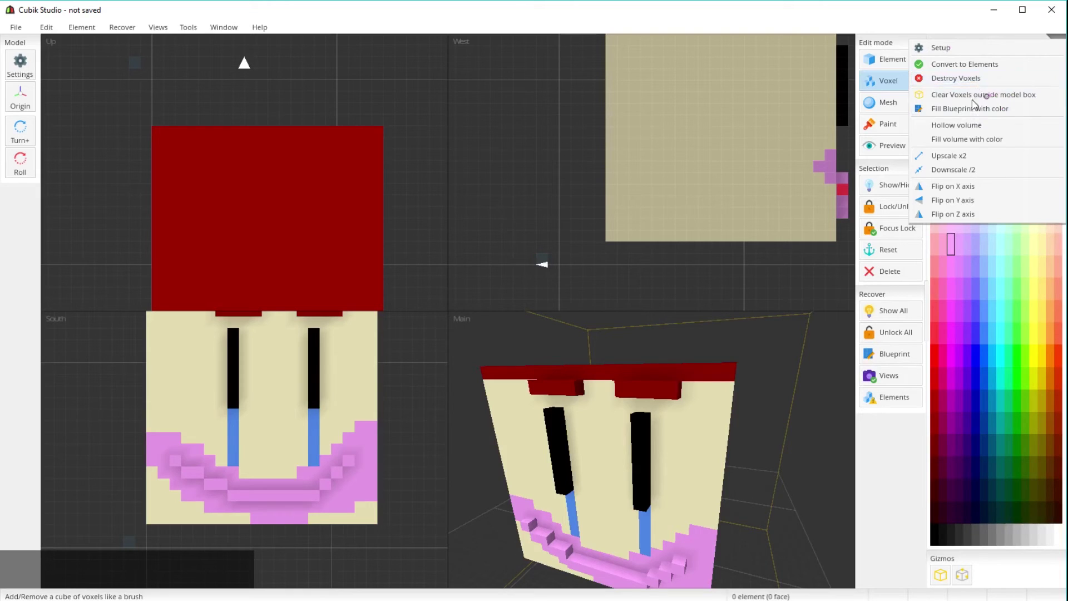
{"action": "left_click", "coordinate": [984, 65]}
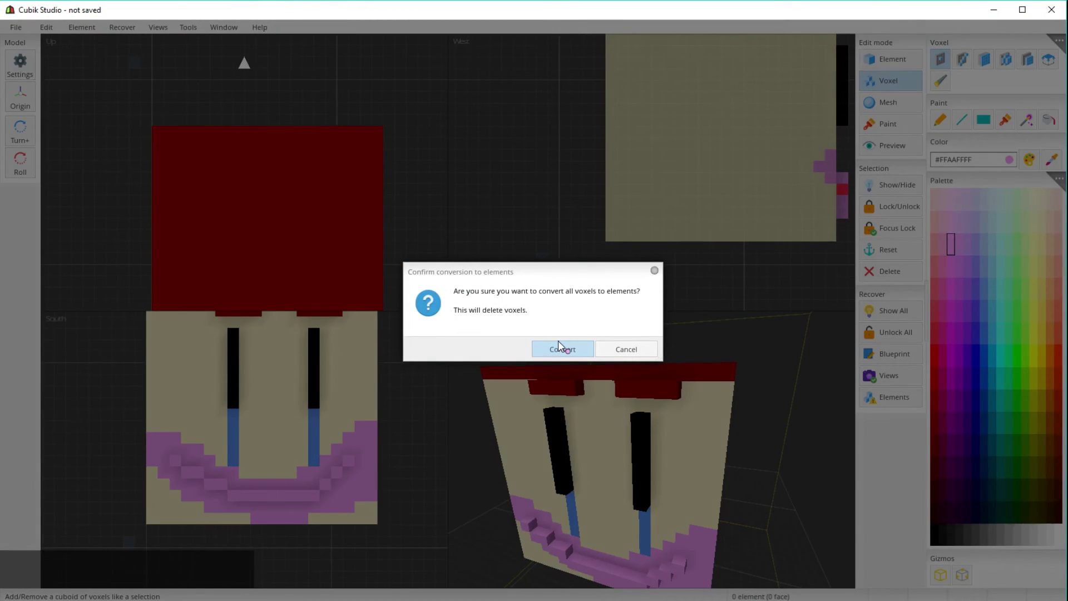
{"action": "left_click", "coordinate": [574, 349]}
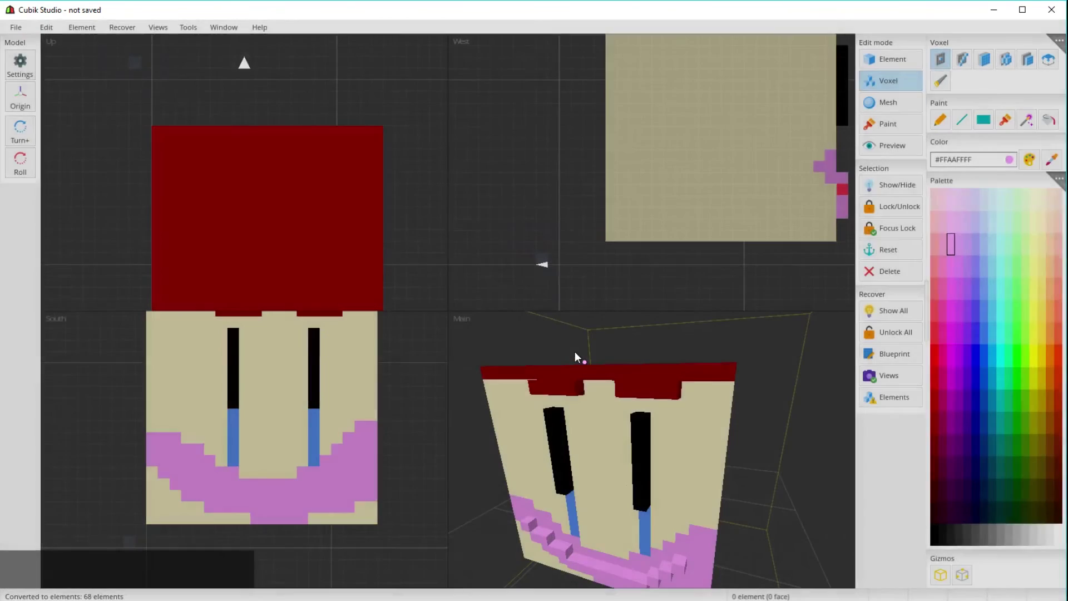
Step: Switch to Element edit mode and scroll through the 68 converted elements
{"action": "left_click", "coordinate": [889, 60]}
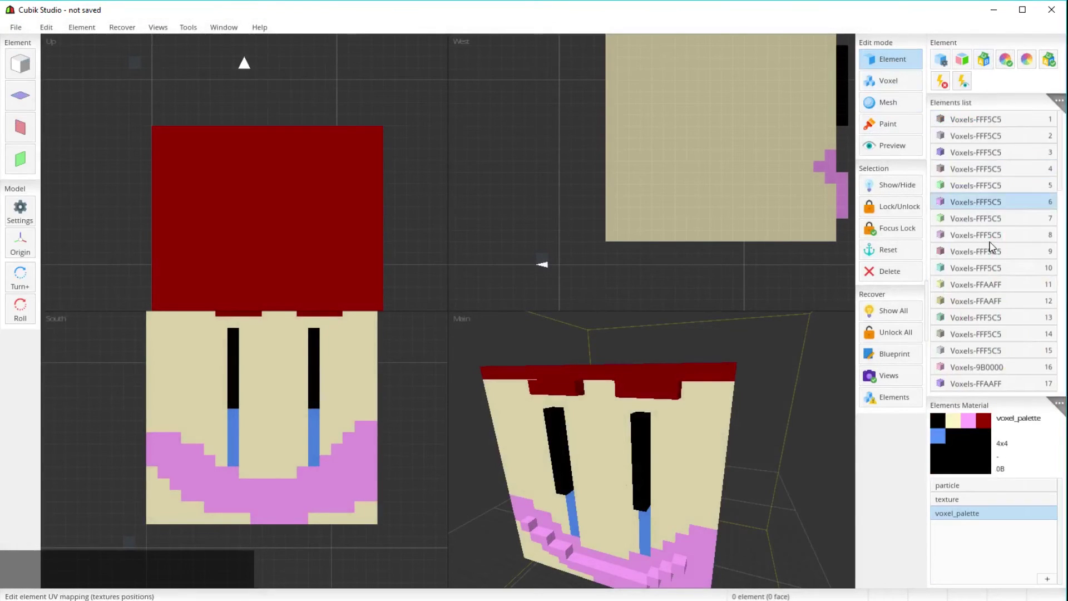
{"action": "scroll", "coordinate": [1009, 211], "scroll_direction": "down", "scroll_amount": 5}
{"action": "scroll", "coordinate": [1009, 212], "scroll_direction": "down", "scroll_amount": 8}
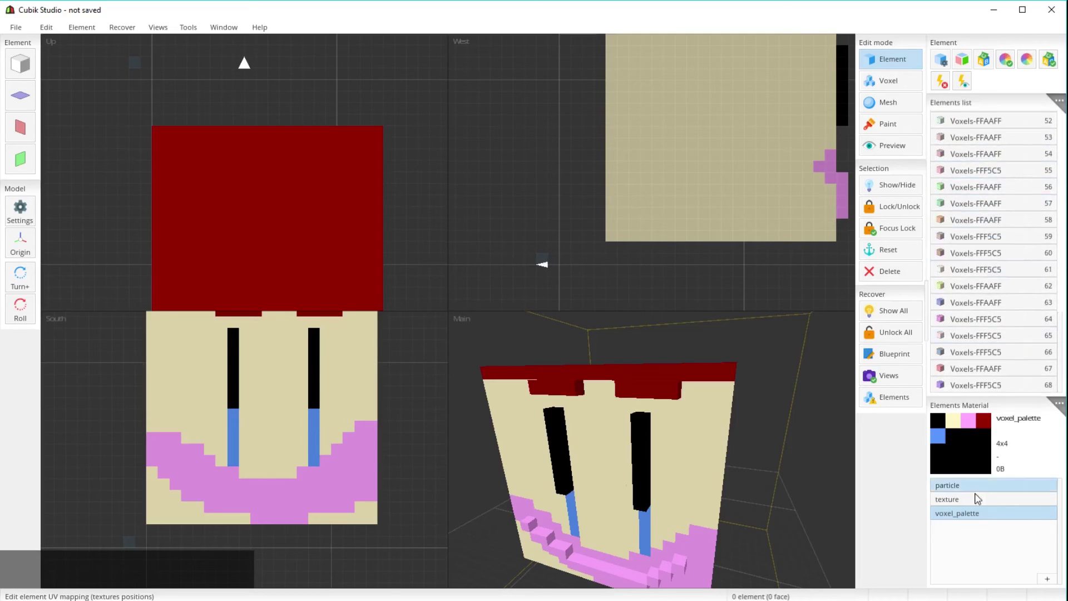
{"action": "scroll", "coordinate": [1011, 329], "scroll_direction": "up", "scroll_amount": 11}
{"action": "scroll", "coordinate": [1013, 329], "scroll_direction": "up", "scroll_amount": 2}
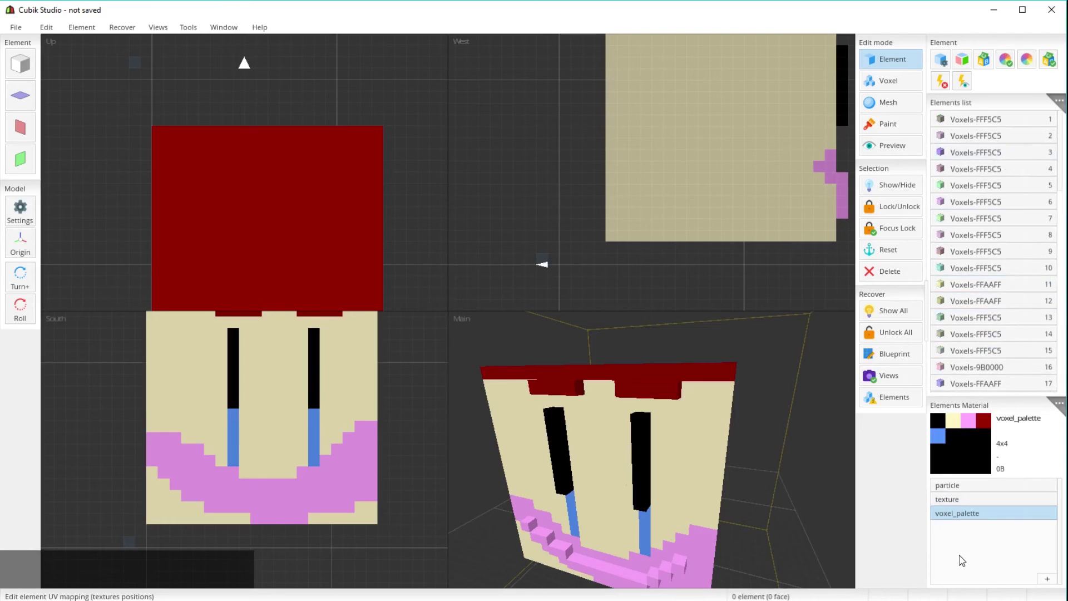
Step: Open Save texture for the voxel_palette material, then cancel it
{"action": "double_click", "coordinate": [980, 513]}
{"action": "right_click", "coordinate": [980, 513]}
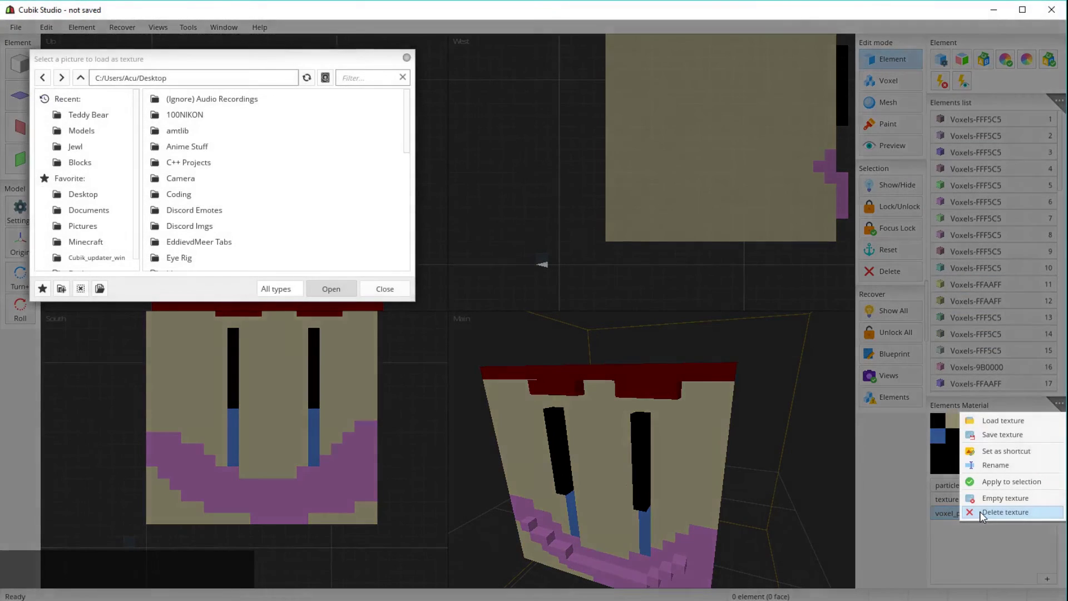
{"action": "left_click", "coordinate": [1003, 443]}
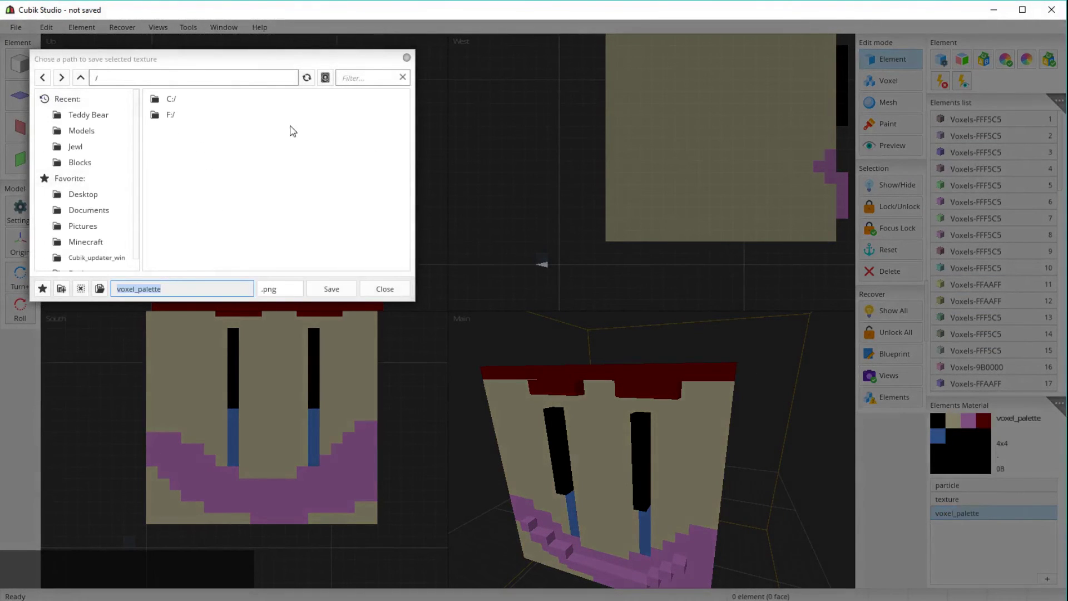
{"action": "left_click", "coordinate": [396, 295]}
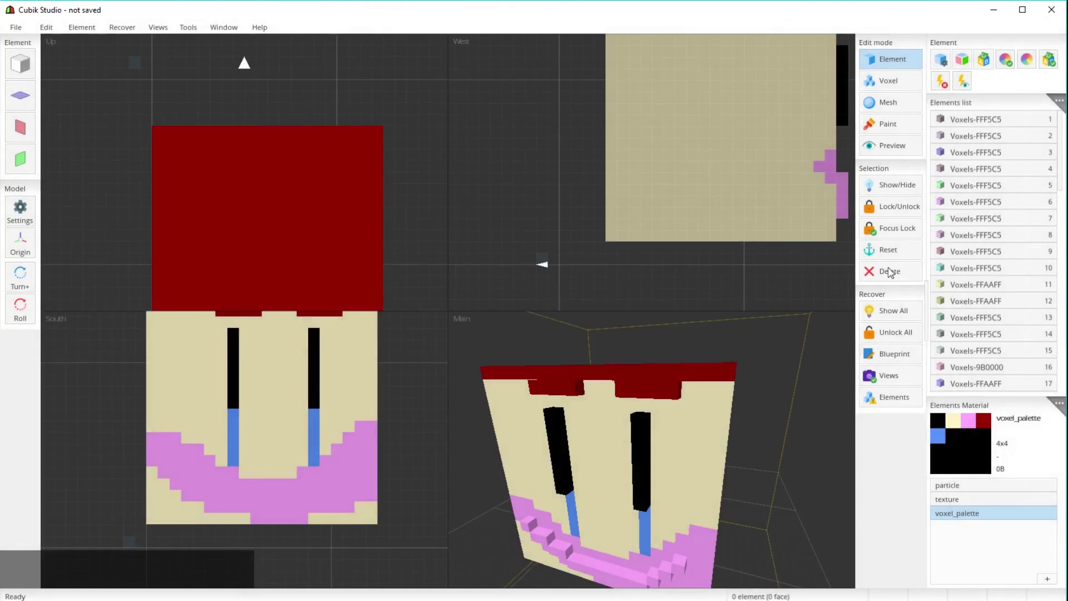
Step: Orbit, zoom and pan the 3D, top and side views to review the finished head
{"action": "middle_click_drag", "start_coordinate": [763, 423], "coordinate": [796, 415]}
{"action": "scroll", "coordinate": [796, 420], "scroll_direction": "down", "scroll_amount": 5}
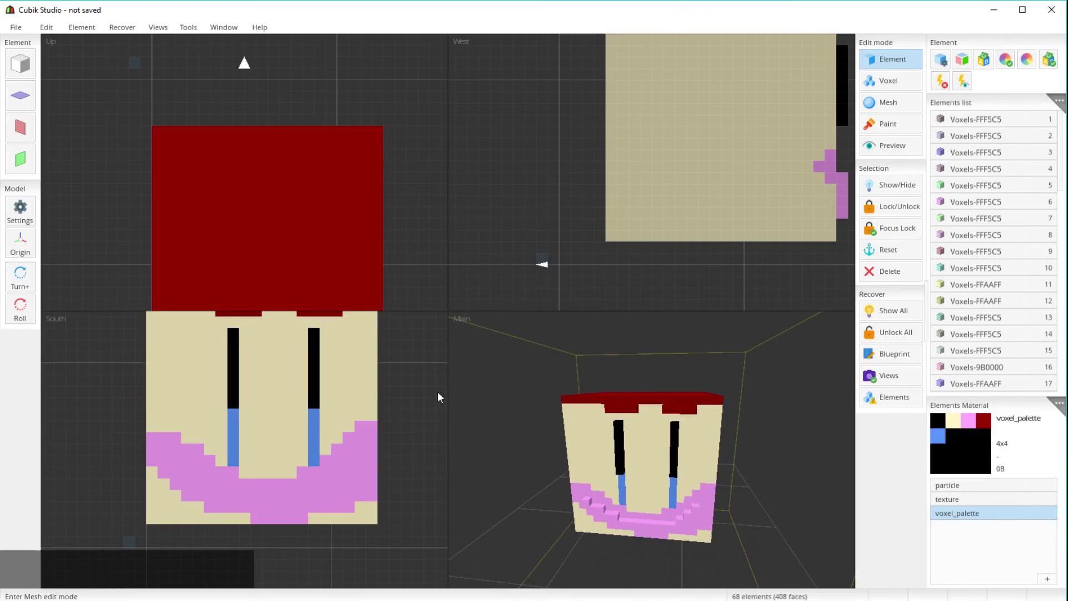
{"action": "scroll", "coordinate": [431, 390], "scroll_direction": "up", "scroll_amount": 2}
{"action": "scroll", "coordinate": [432, 393], "scroll_direction": "down", "scroll_amount": 3}
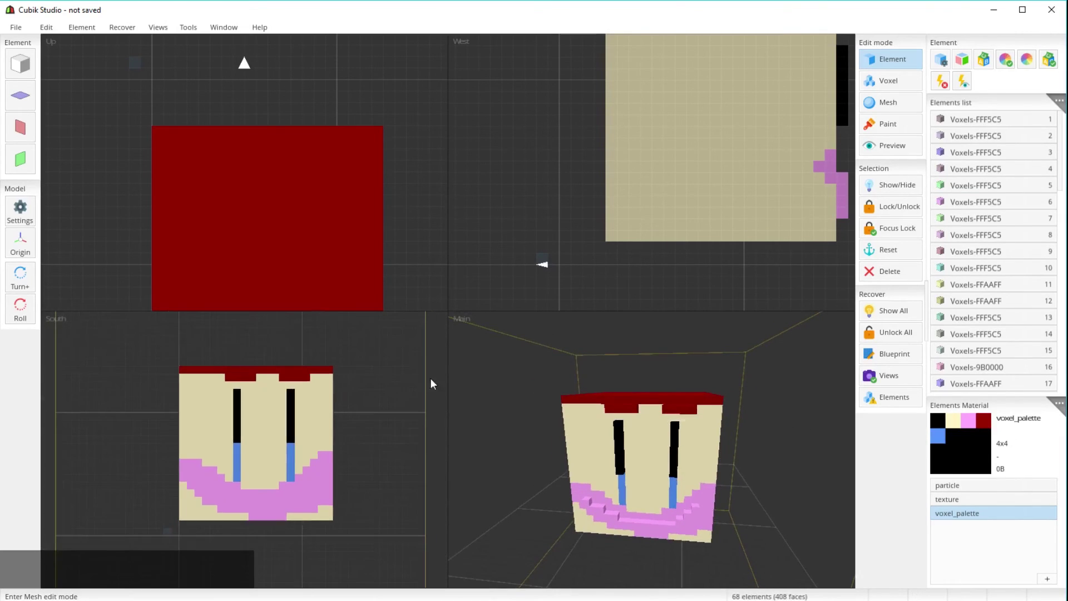
{"action": "middle_click_drag", "start_coordinate": [429, 221], "coordinate": [419, 185]}
{"action": "scroll", "coordinate": [420, 185], "scroll_direction": "down", "scroll_amount": 2}
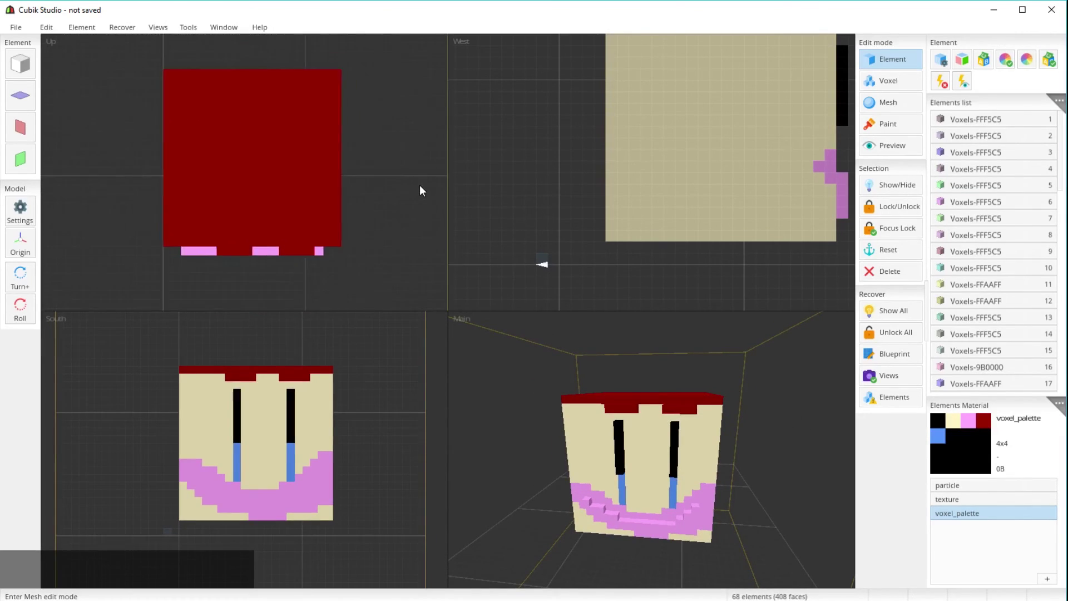
{"action": "scroll", "coordinate": [419, 184], "scroll_direction": "down", "scroll_amount": 1}
{"action": "scroll", "coordinate": [561, 125], "scroll_direction": "down", "scroll_amount": 4}
{"action": "middle_click_drag", "start_coordinate": [587, 112], "coordinate": [570, 136]}
{"action": "middle_click_drag", "start_coordinate": [756, 420], "coordinate": [762, 389]}
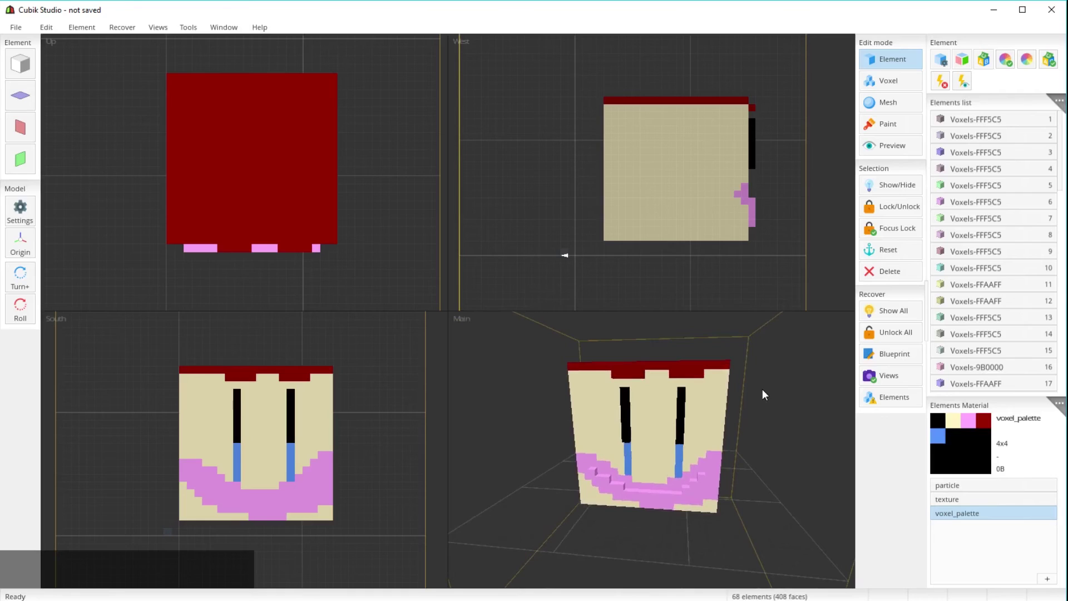